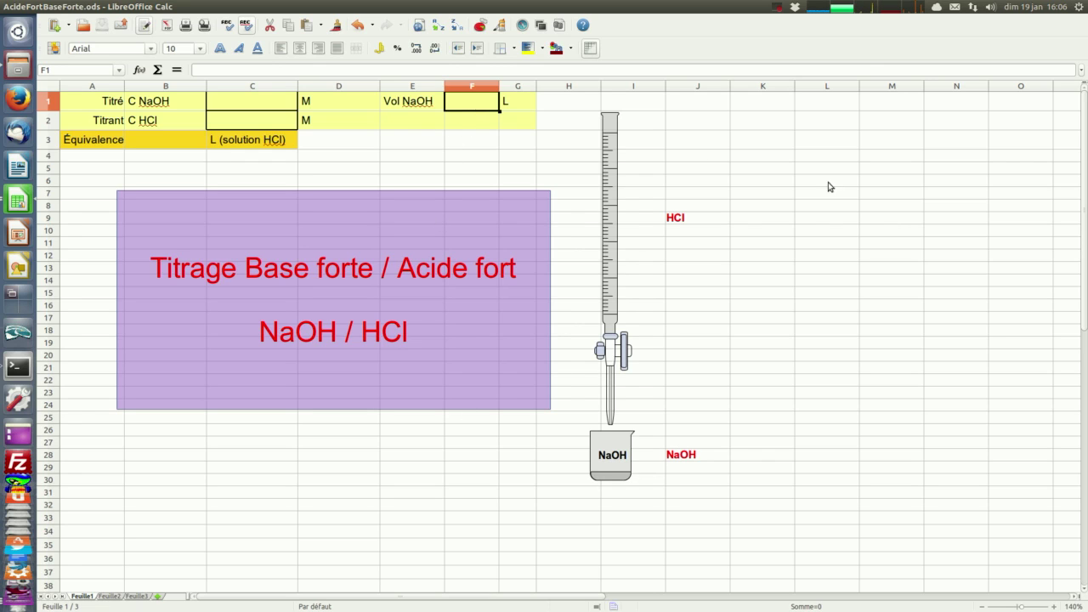
Step: Enter 0,015 L as the NaOH volume in F1, 0,17 M as the NaOH concentration and 0,25 M as the HCl concentration
{"action": "type", "text": "0,015"}
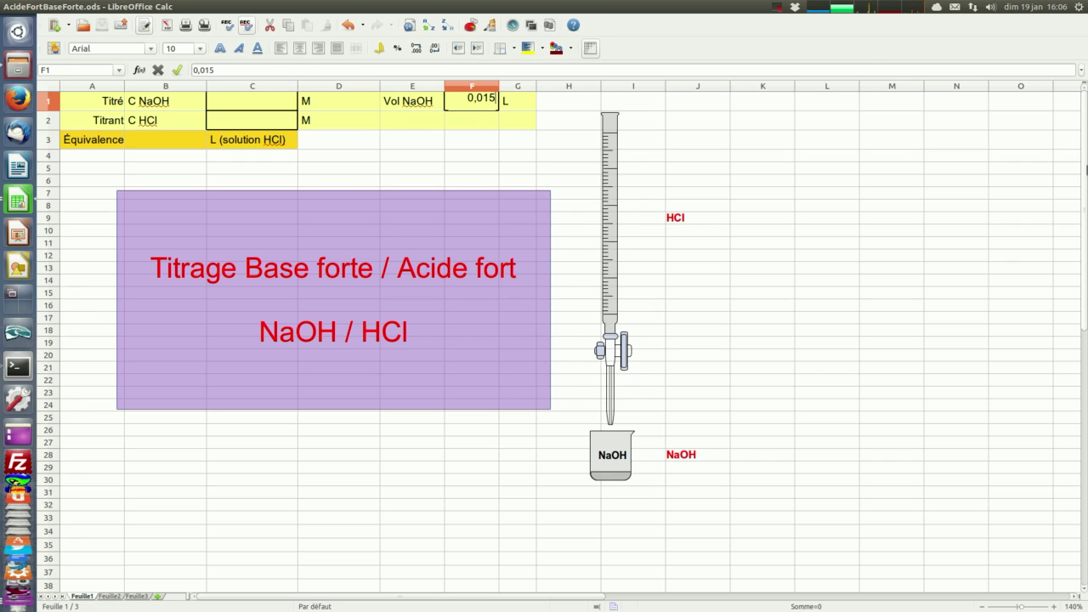
{"action": "key", "text": "Return"}
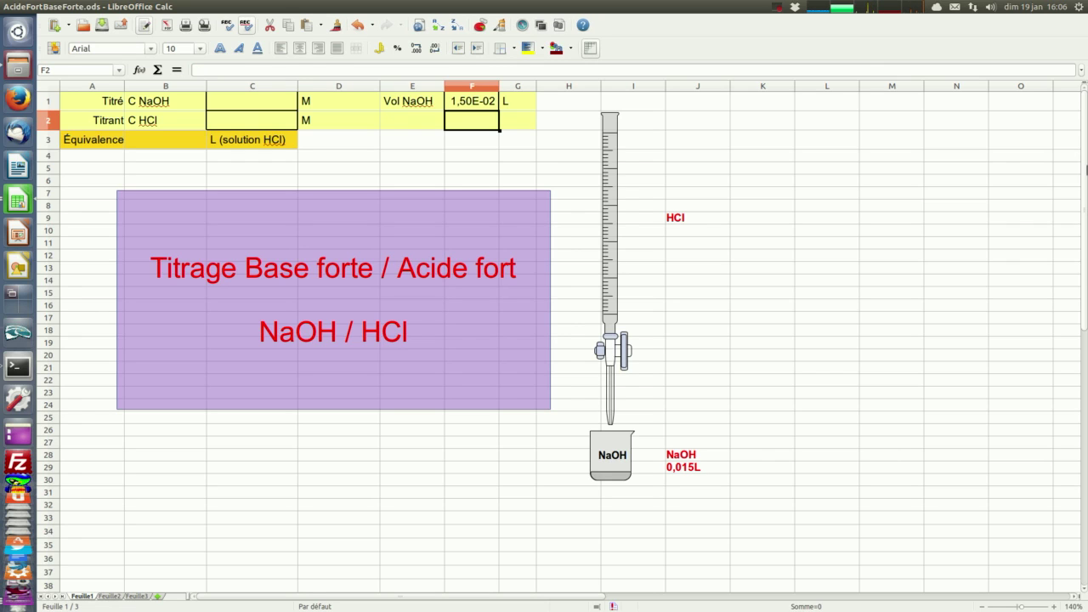
{"action": "left_click", "coordinate": [258, 108]}
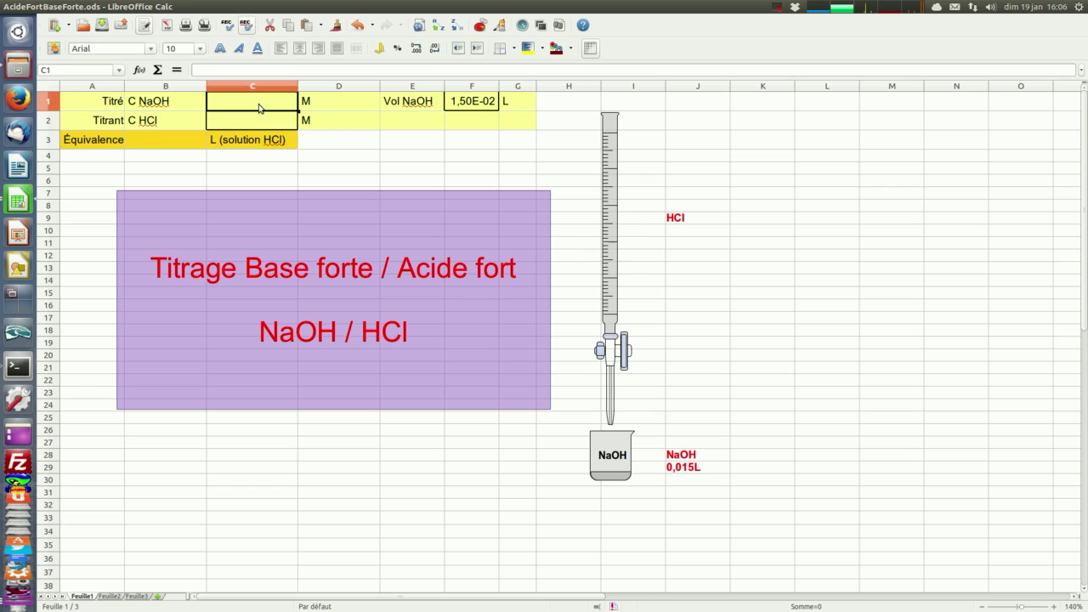
{"action": "type", "text": "0,17"}
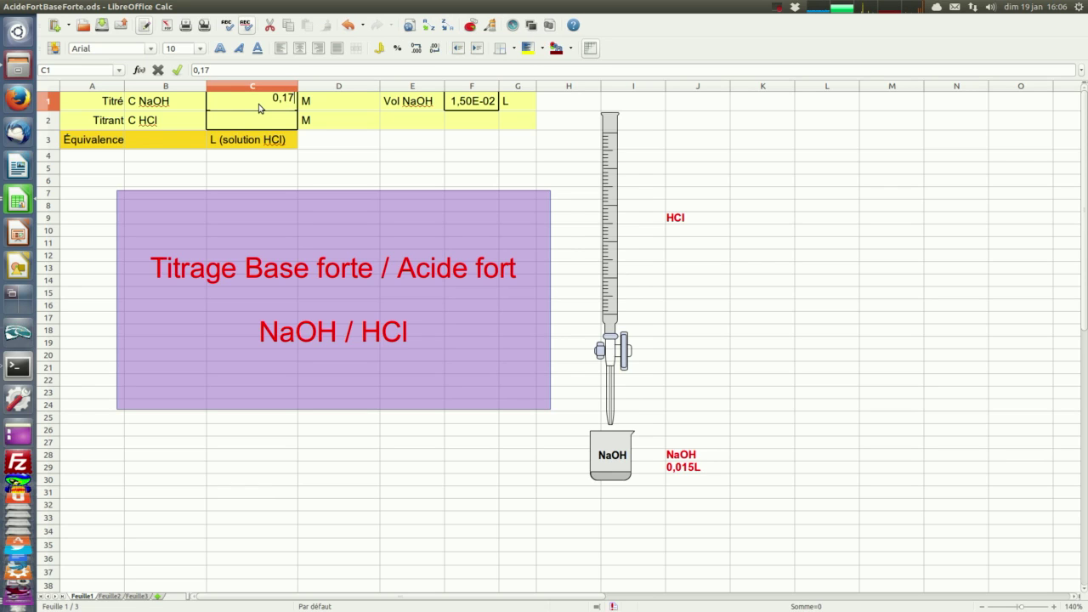
{"action": "key", "text": "Return"}
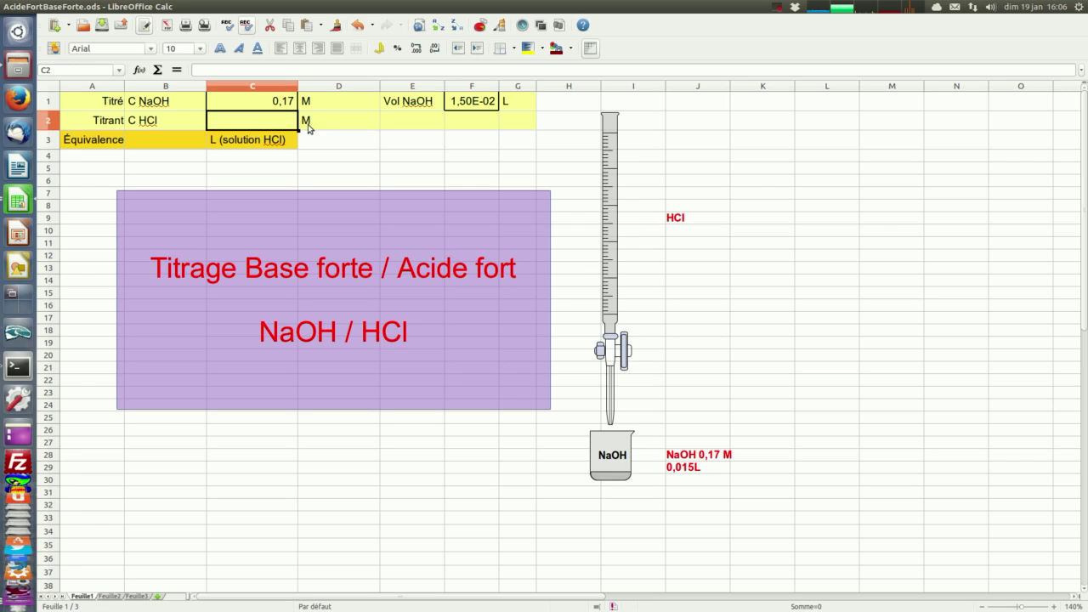
{"action": "type", "text": "0,25"}
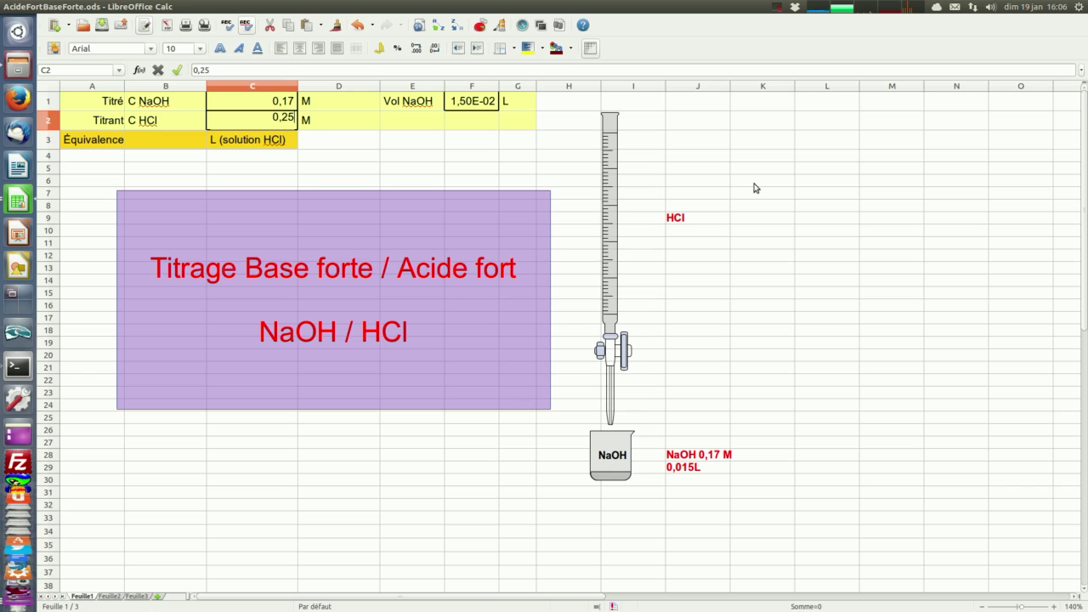
{"action": "key", "text": "Return"}
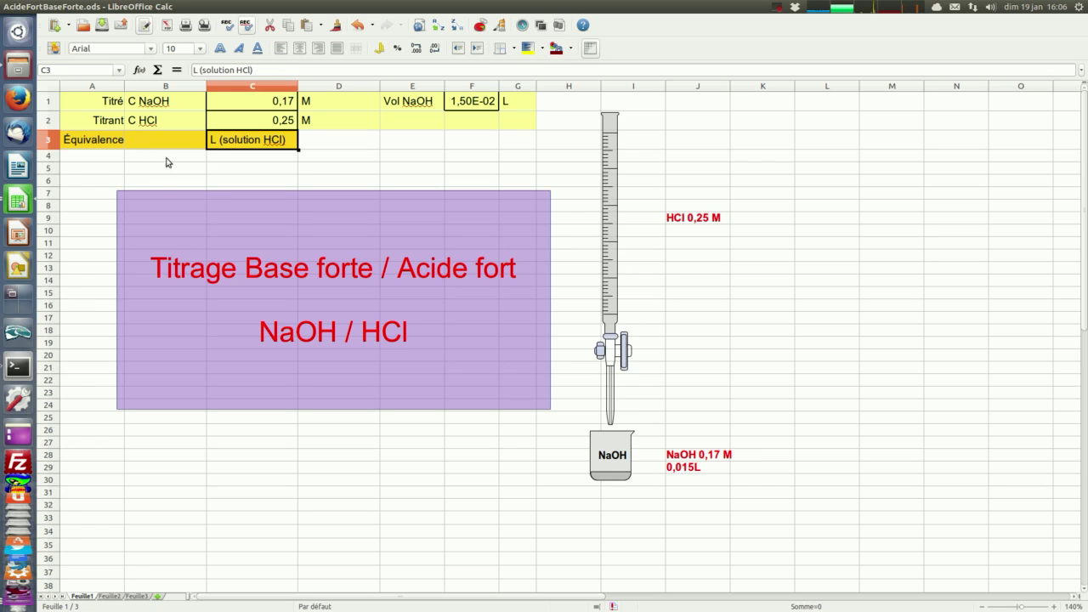
Step: Replace the purple title box with the copied equation box "MA . VA = MB . VB" at cell B7
{"action": "left_click", "coordinate": [159, 212]}
{"action": "key", "text": "Delete"}
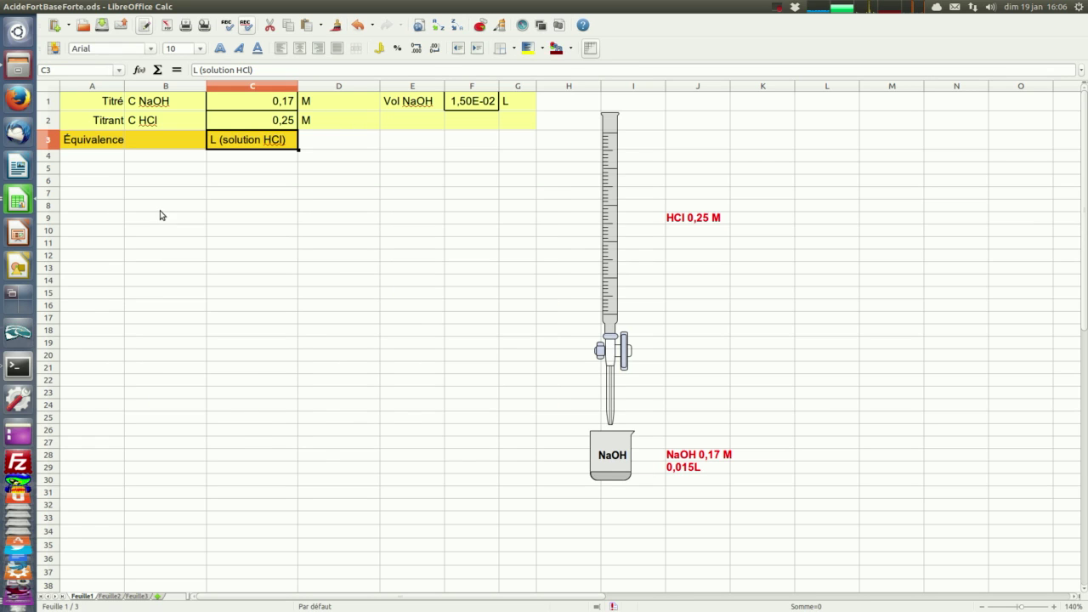
{"action": "left_click", "coordinate": [184, 192]}
{"action": "key", "text": "ctrl+v"}
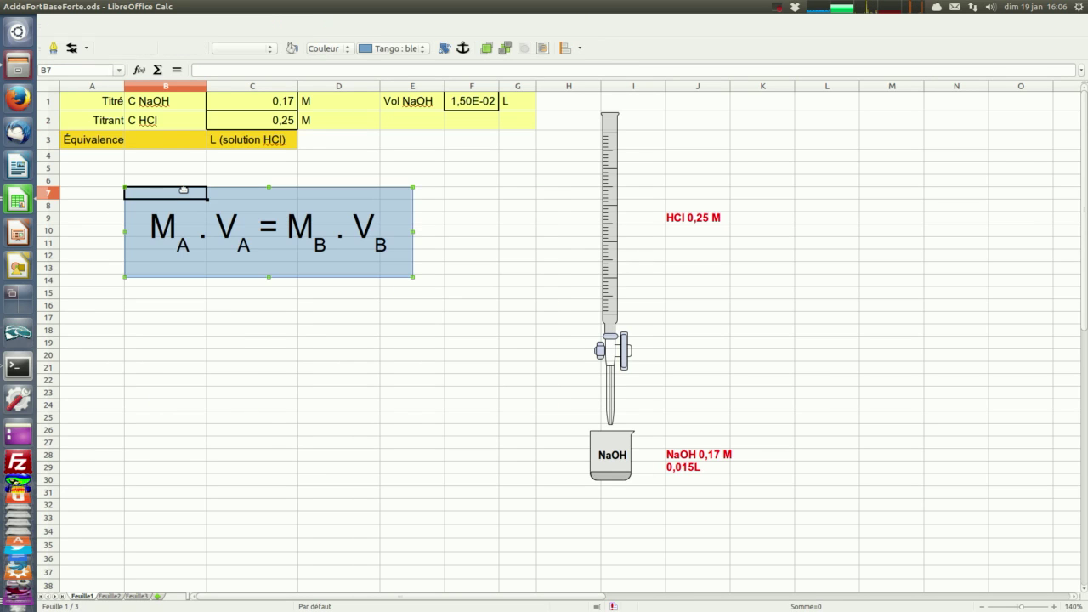
Step: Calculate the equivalence volume of HCl solution in B3 with the formula =C1*F1/C2
{"action": "left_click", "coordinate": [167, 139]}
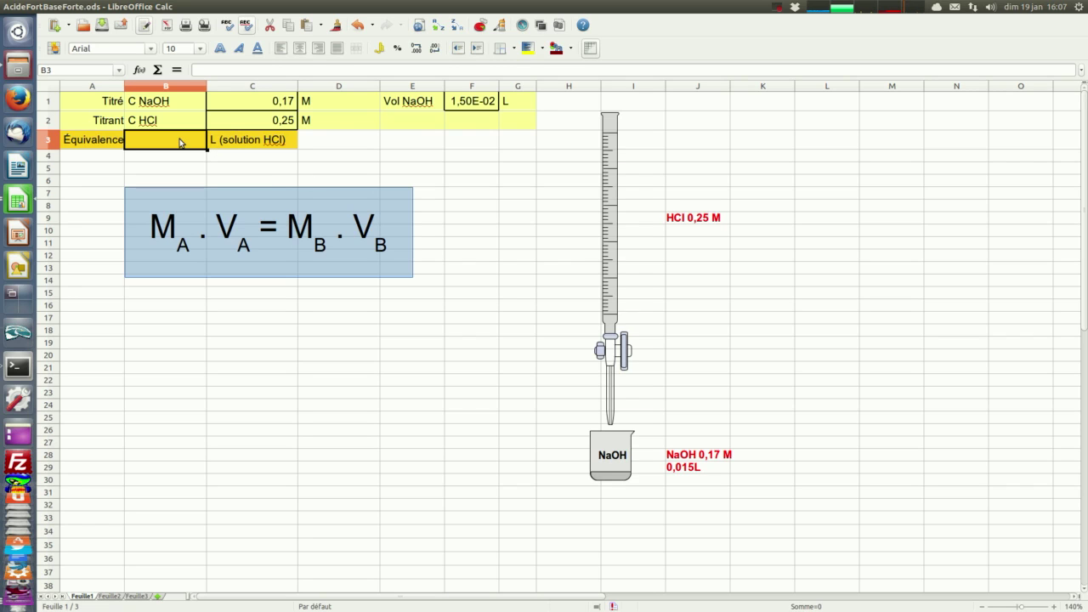
{"action": "type", "text": "="}
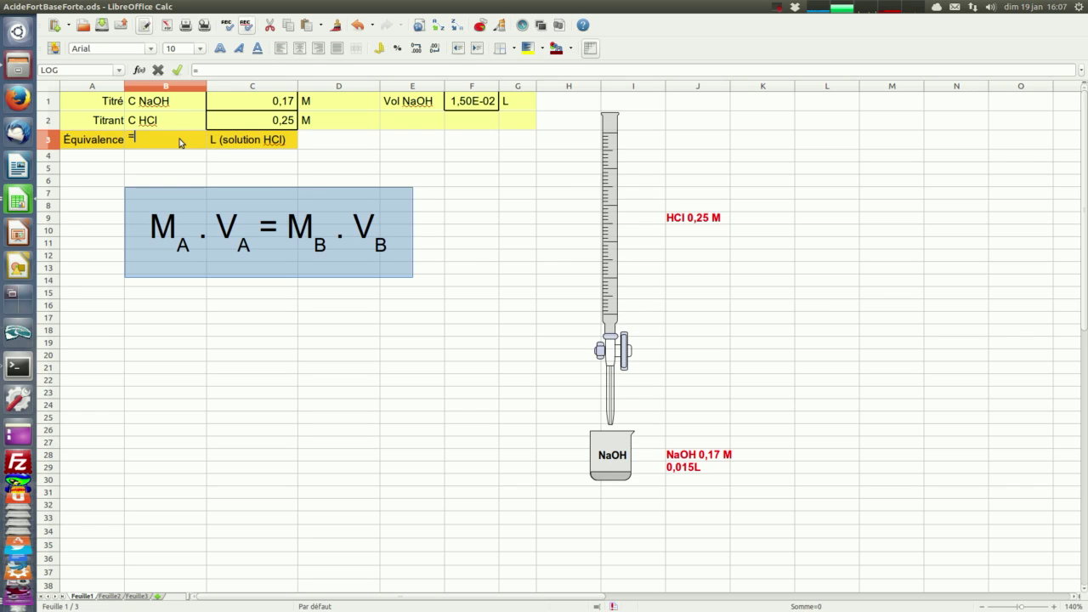
{"action": "left_click", "coordinate": [264, 107]}
{"action": "type", "text": "*"}
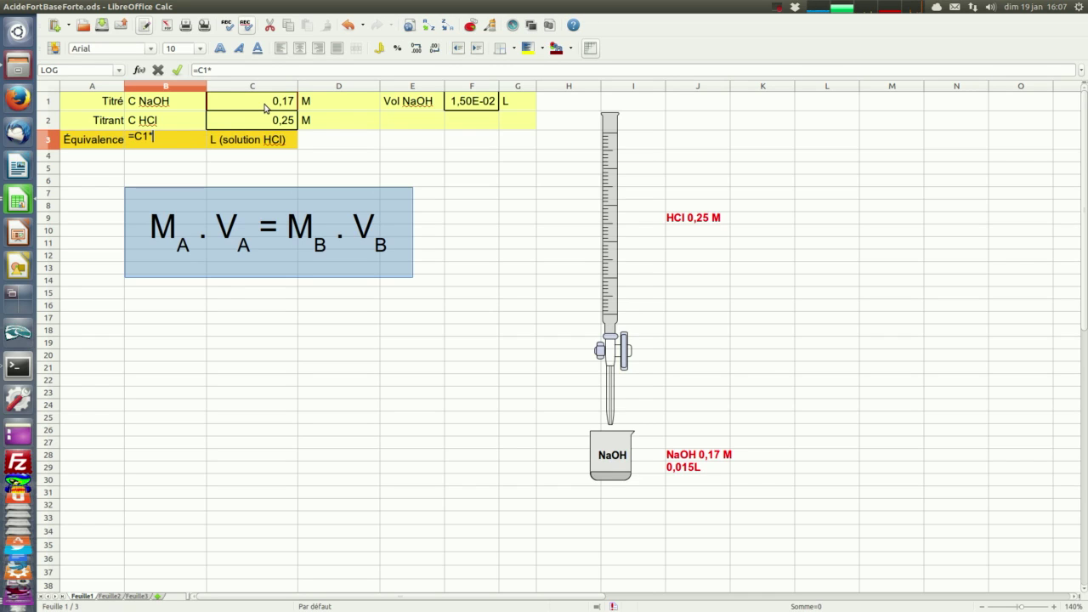
{"action": "left_click", "coordinate": [474, 101]}
{"action": "type", "text": "/"}
{"action": "left_click", "coordinate": [285, 120]}
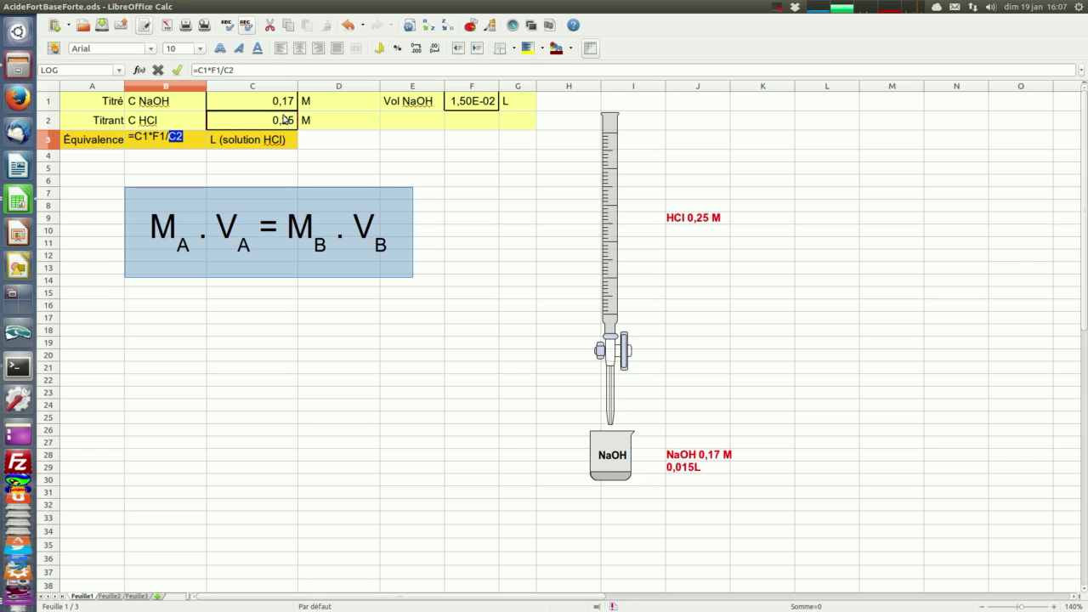
{"action": "key", "text": "Return"}
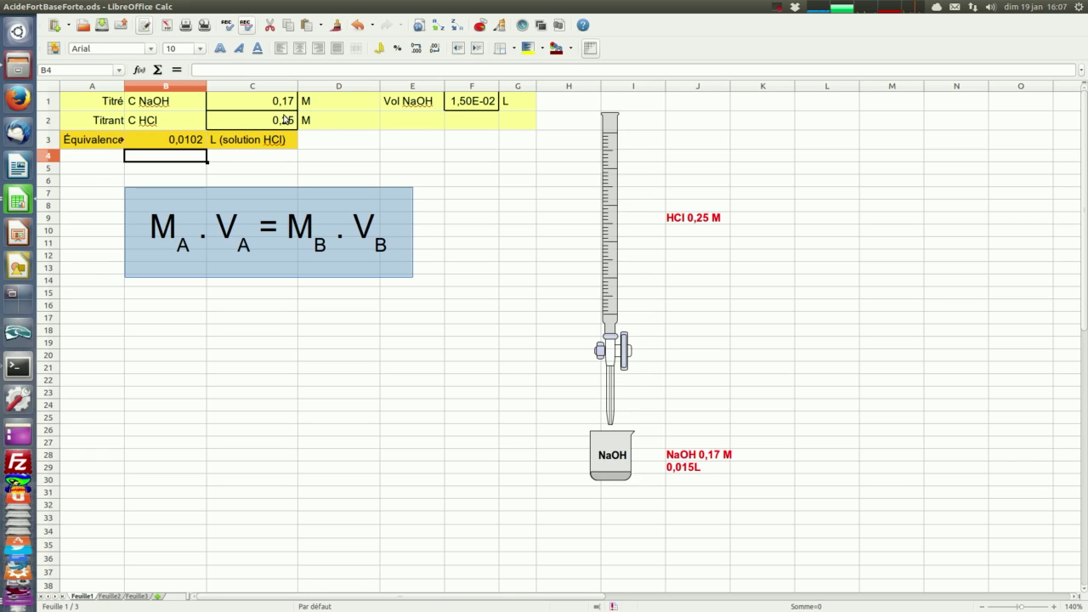
{"action": "key", "text": "Up"}
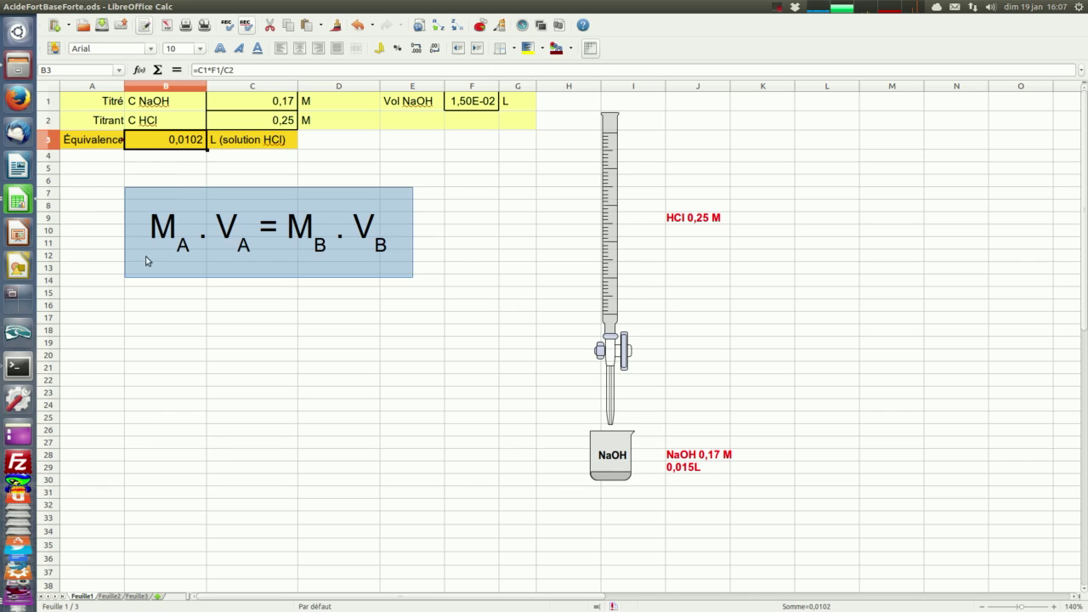
Step: On sheet Feuille2, fill the Vol HCl (mL) column from A6 to A16 with the series 0 to 10
{"action": "left_click", "coordinate": [109, 597]}
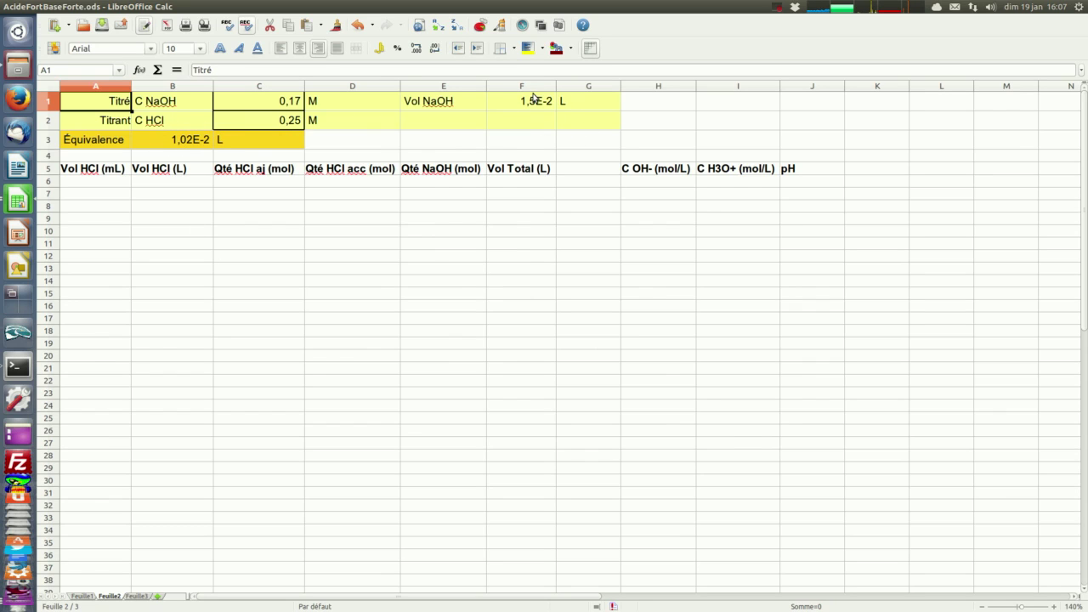
{"action": "left_click", "coordinate": [105, 181]}
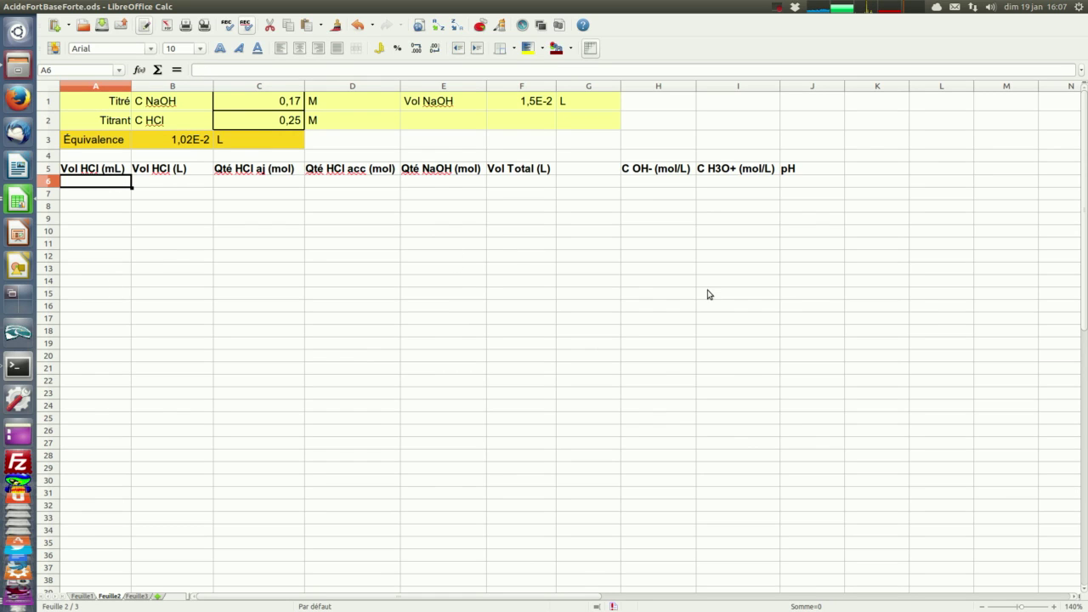
{"action": "type", "text": "0"}
{"action": "key", "text": "Return"}
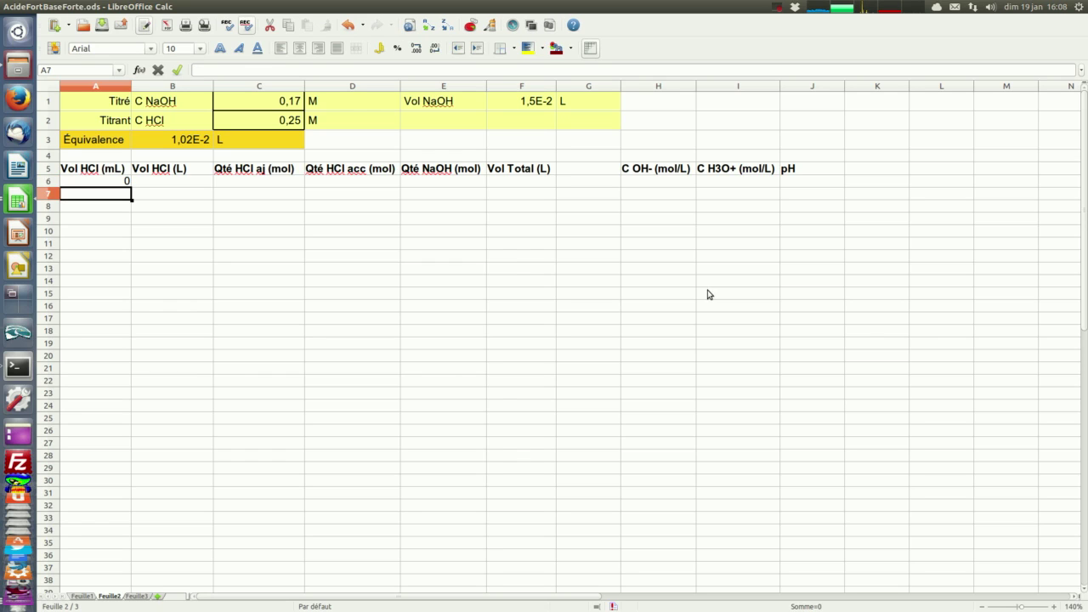
{"action": "left_click", "coordinate": [127, 182]}
{"action": "left_click_drag", "start_coordinate": [131, 187], "coordinate": [133, 308]}
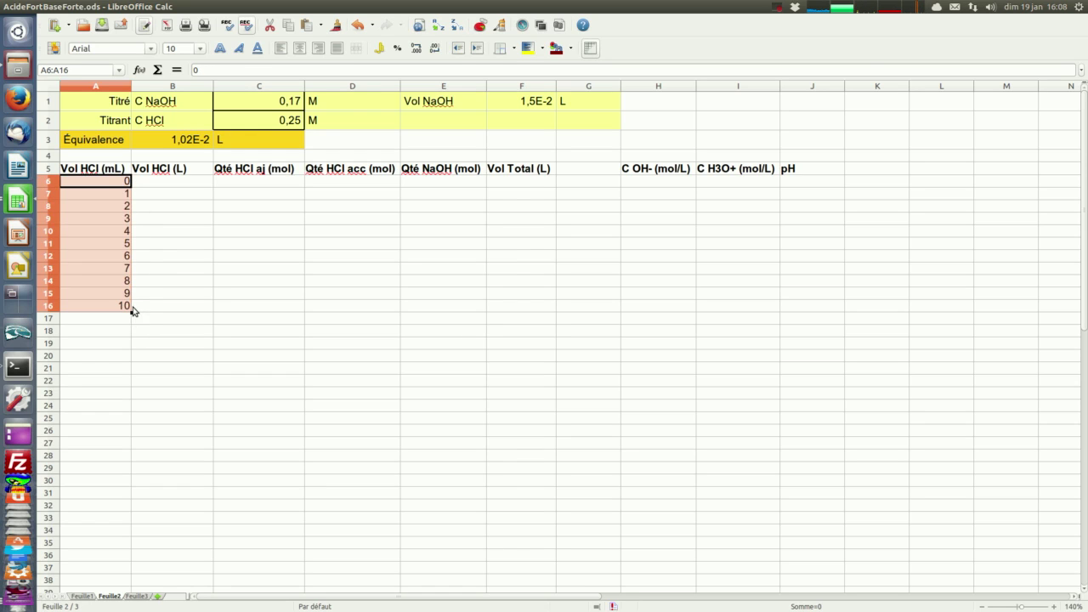
Step: Add the volumes 10,1, 10,2 and 10,3 mL around the equivalence point in cells A17 to A19
{"action": "left_click", "coordinate": [121, 320]}
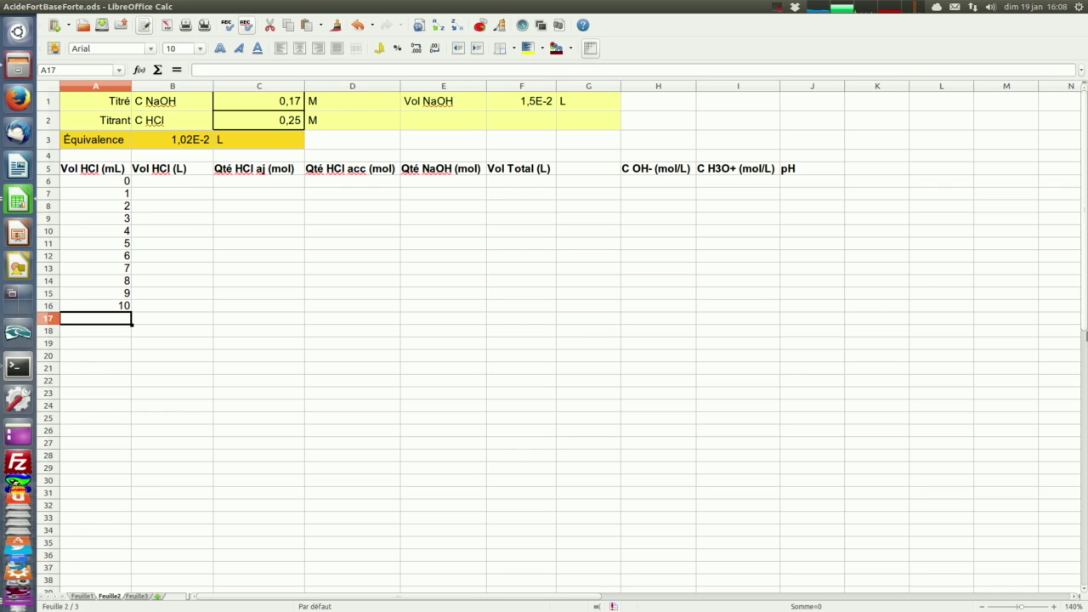
{"action": "type", "text": "10,1"}
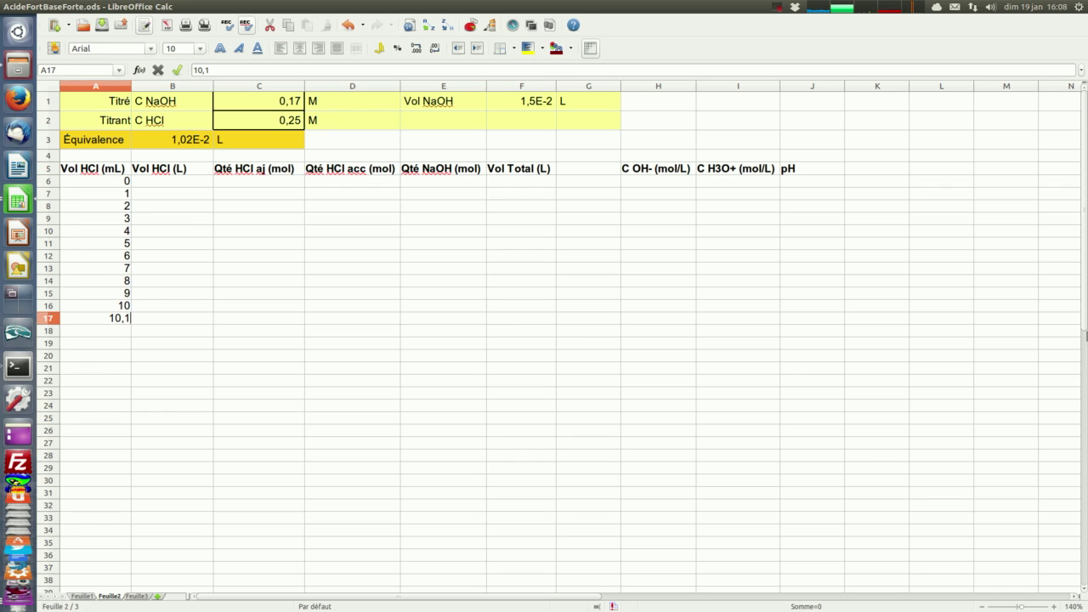
{"action": "key", "text": "Return"}
{"action": "type", "text": "10,2"}
{"action": "key", "text": "Return"}
{"action": "type", "text": "10,3"}
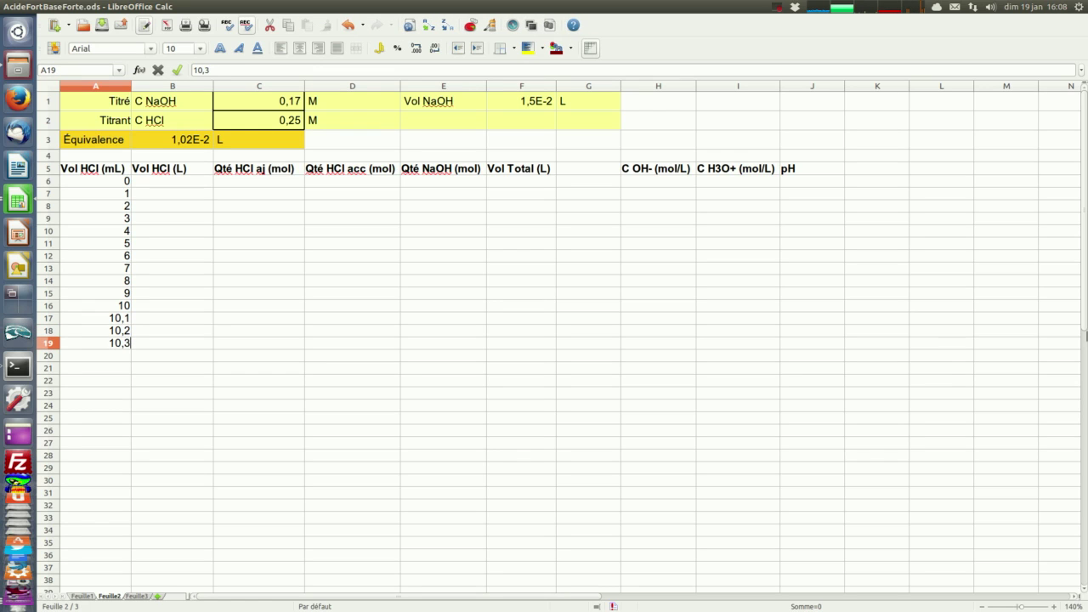
{"action": "key", "text": "Return"}
Step: Continue the Vol HCl (mL) column with the series 11 to 22 in cells A20 to A31
{"action": "type", "text": "11"}
{"action": "key", "text": "Return"}
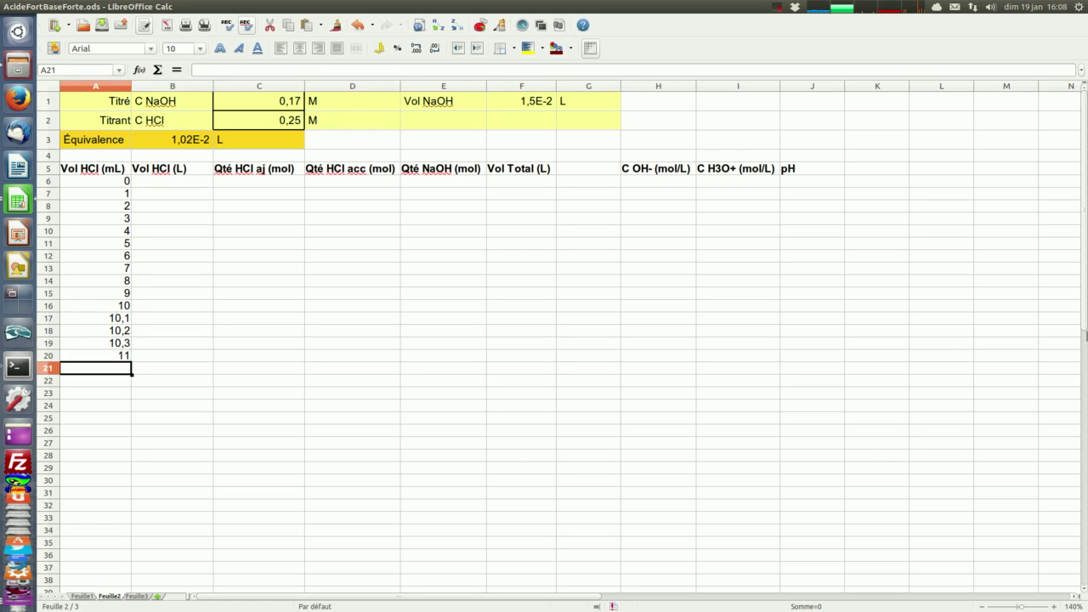
{"action": "left_click", "coordinate": [127, 359]}
{"action": "left_click_drag", "start_coordinate": [132, 372], "coordinate": [130, 494]}
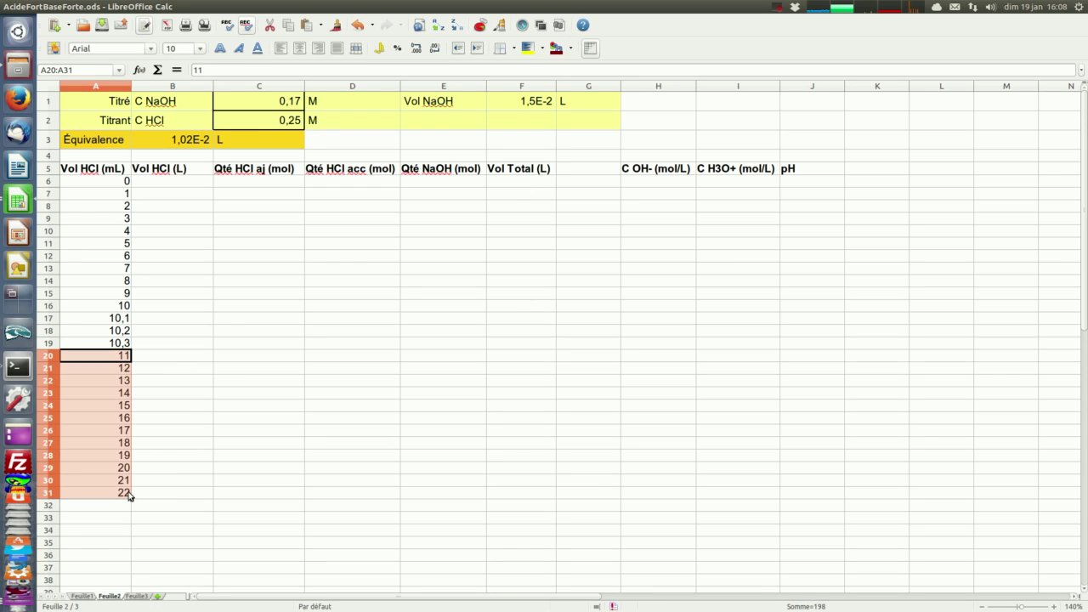
Step: Convert the HCl volumes to litres with =A6/1000 in B6 and fill the formula down to B31
{"action": "left_click", "coordinate": [171, 183]}
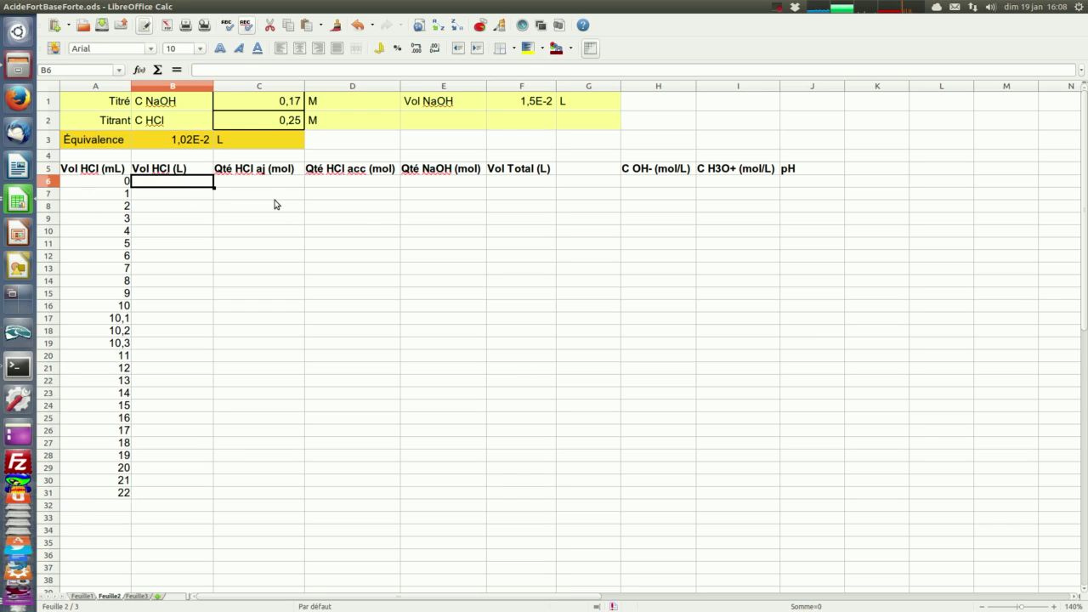
{"action": "type", "text": "="}
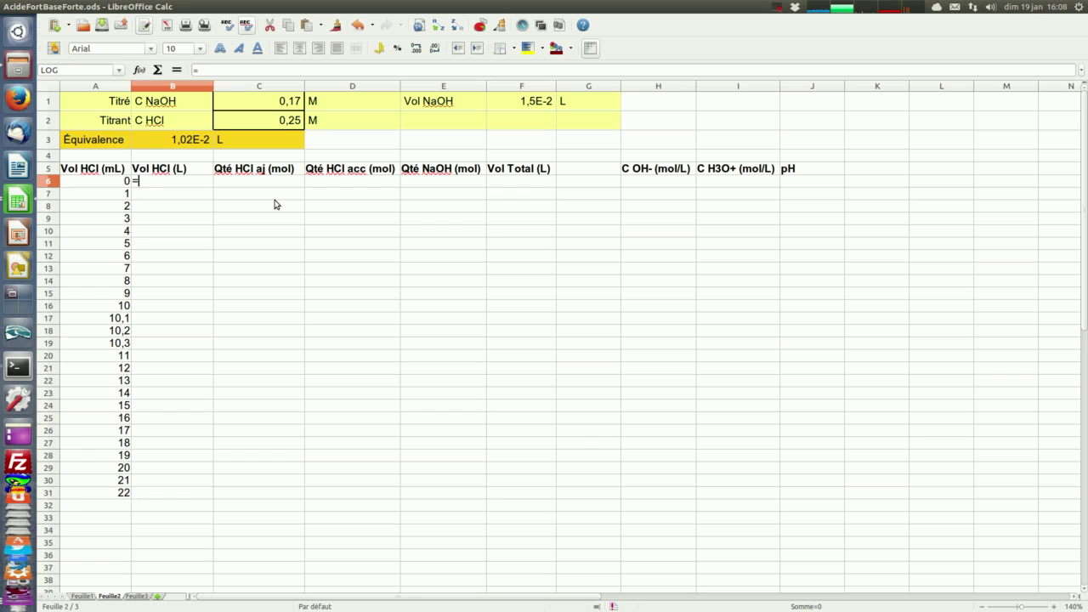
{"action": "key", "text": "Left"}
{"action": "type", "text": "/1000"}
{"action": "key", "text": "Return"}
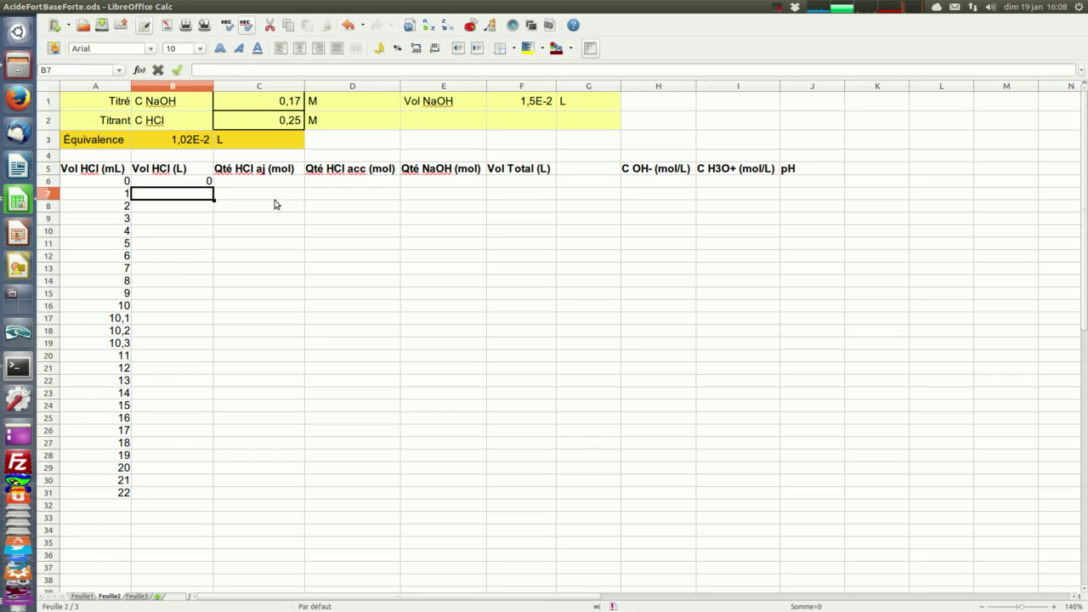
{"action": "left_click", "coordinate": [210, 183]}
{"action": "left_click_drag", "start_coordinate": [212, 187], "coordinate": [223, 498]}
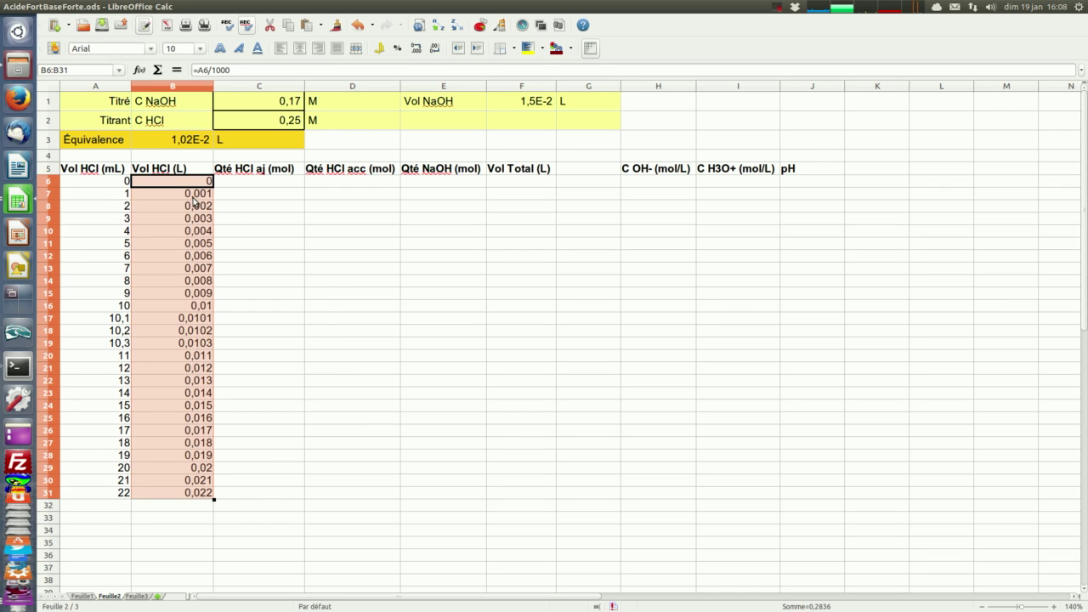
Step: Format the litre volumes in B6:B31 as scientific numbers with the format code 0,00E+0
{"action": "right_click", "coordinate": [194, 201]}
{"action": "left_click", "coordinate": [235, 225]}
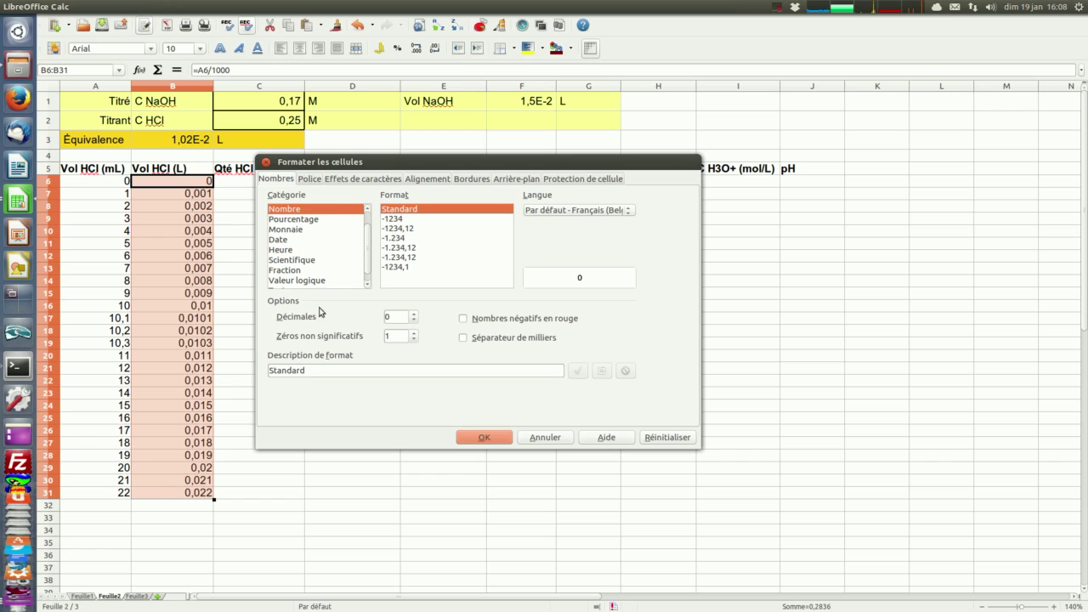
{"action": "left_click", "coordinate": [308, 260]}
{"action": "left_click_drag", "start_coordinate": [298, 371], "coordinate": [315, 372]}
{"action": "key", "text": "BackSpace"}
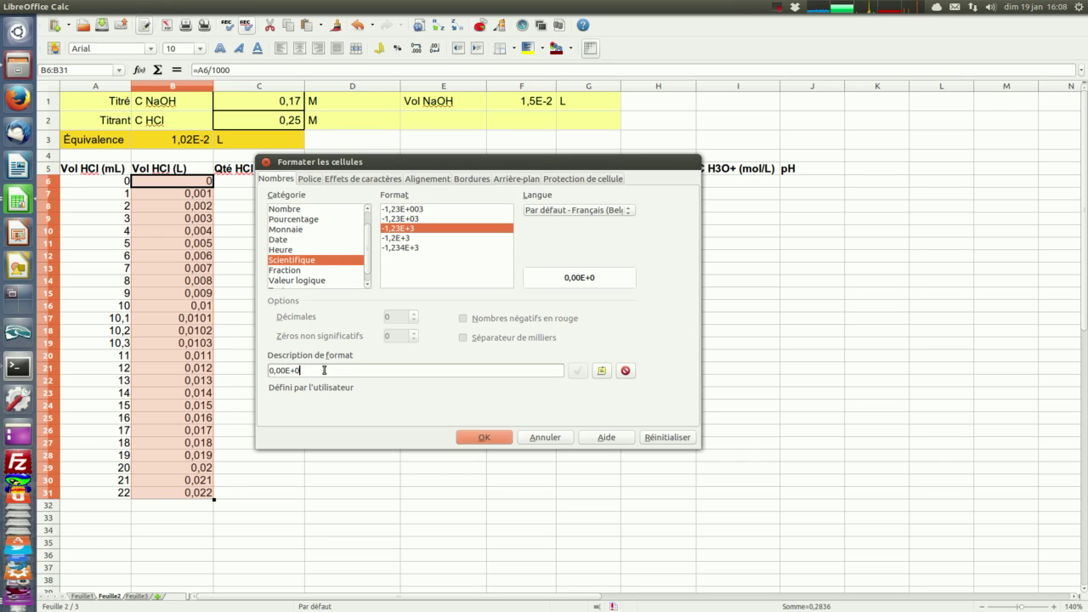
{"action": "left_click", "coordinate": [478, 437]}
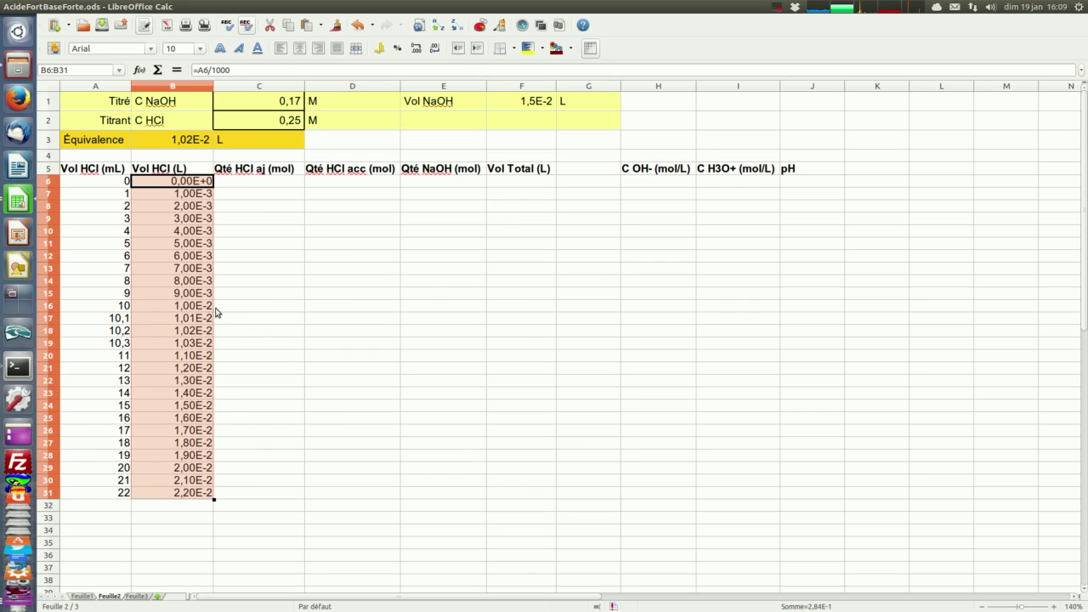
Step: Calculate the added HCl amount with =B6*$C$2 in C6 and fill the formula down to C31
{"action": "left_click", "coordinate": [261, 181]}
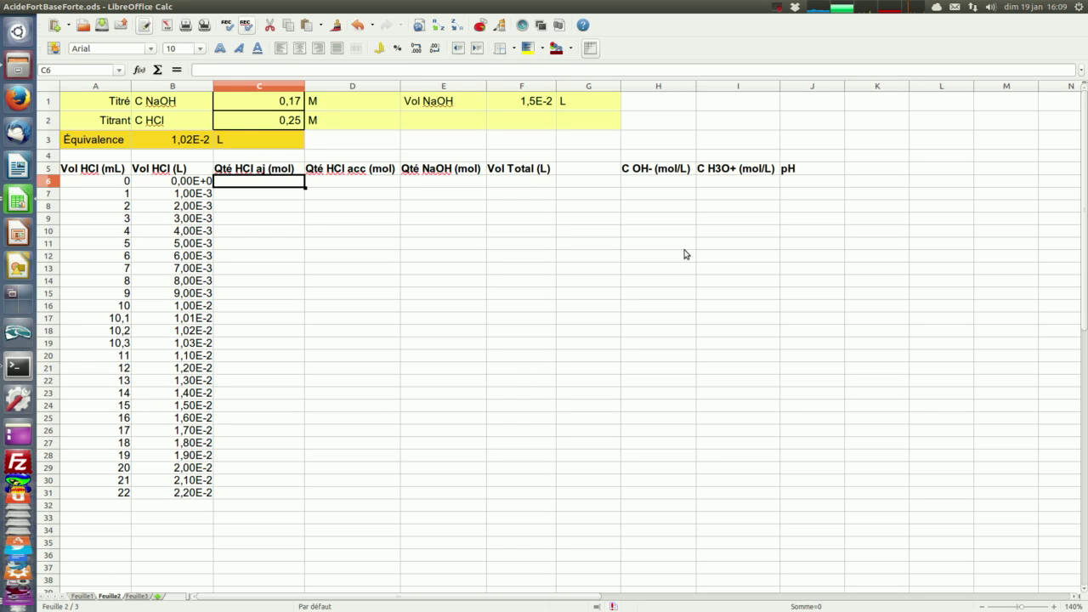
{"action": "type", "text": "="}
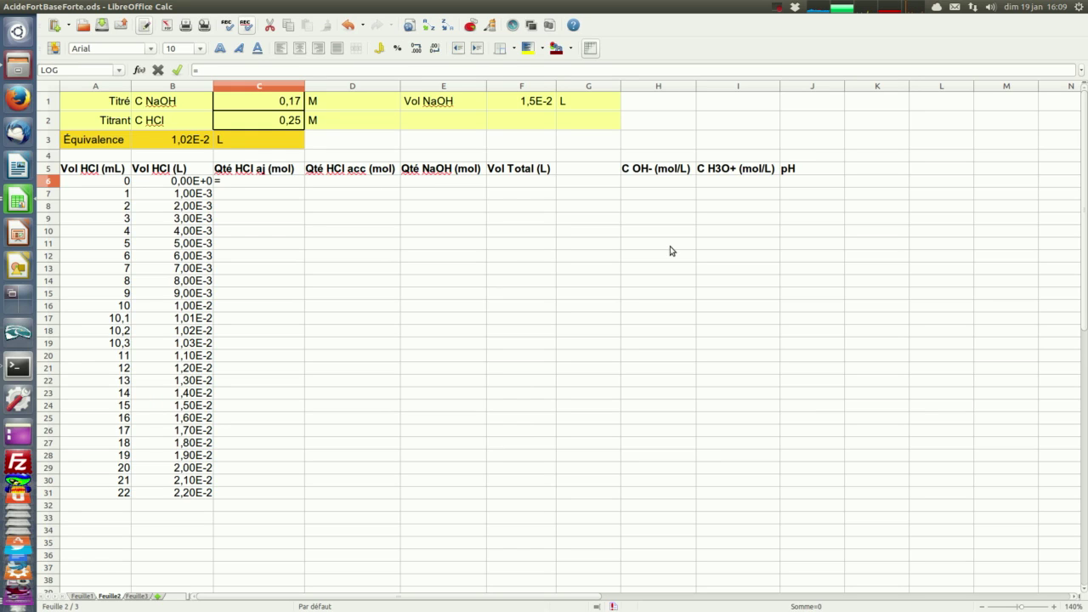
{"action": "left_click", "coordinate": [195, 181]}
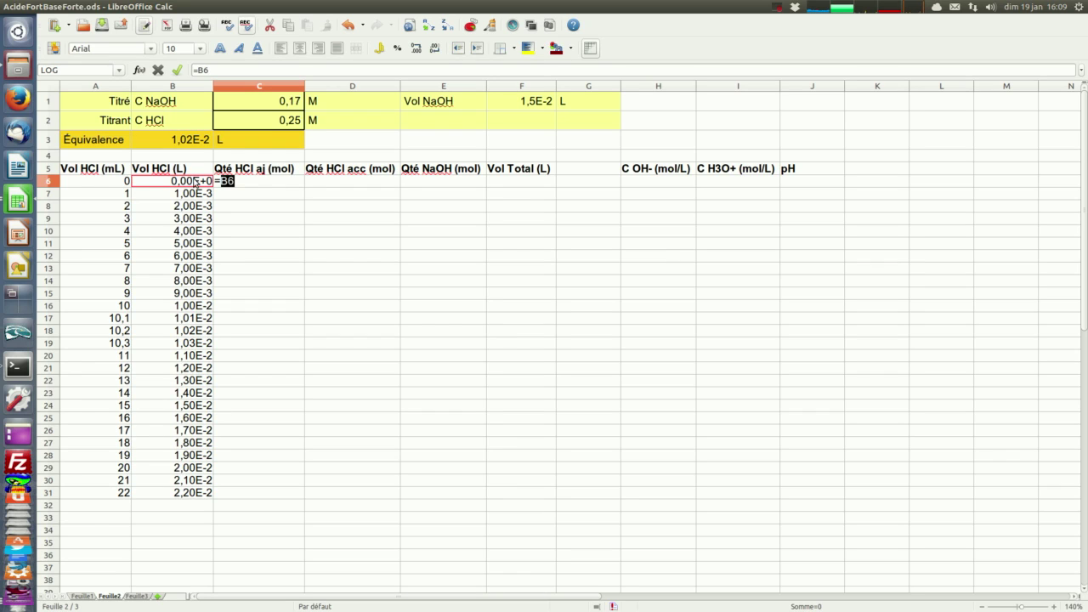
{"action": "type", "text": "*"}
{"action": "left_click", "coordinate": [266, 125]}
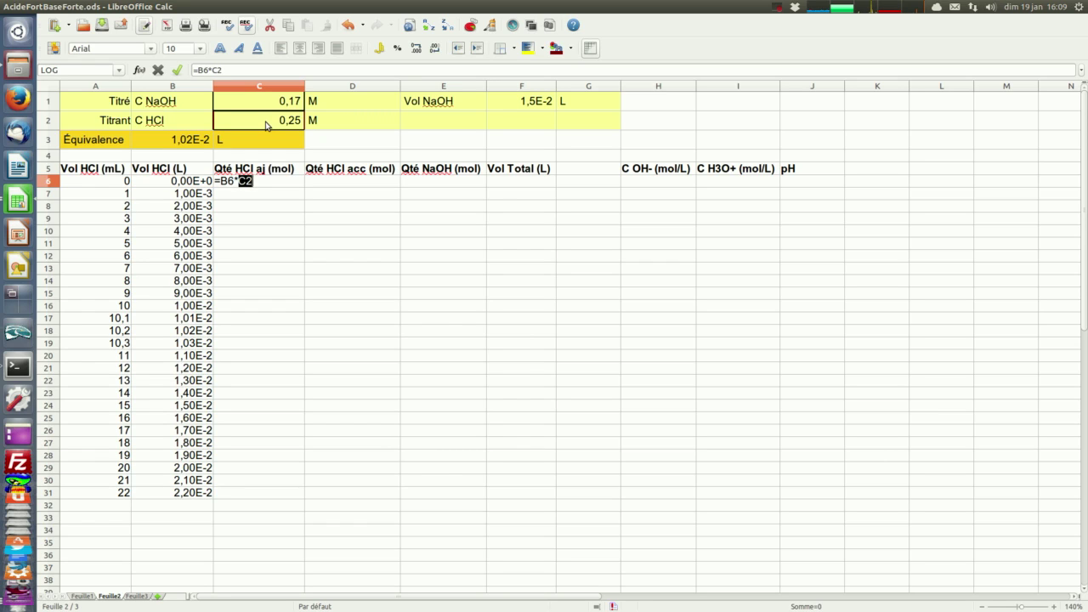
{"action": "key", "text": "F4"}
{"action": "key", "text": "Return"}
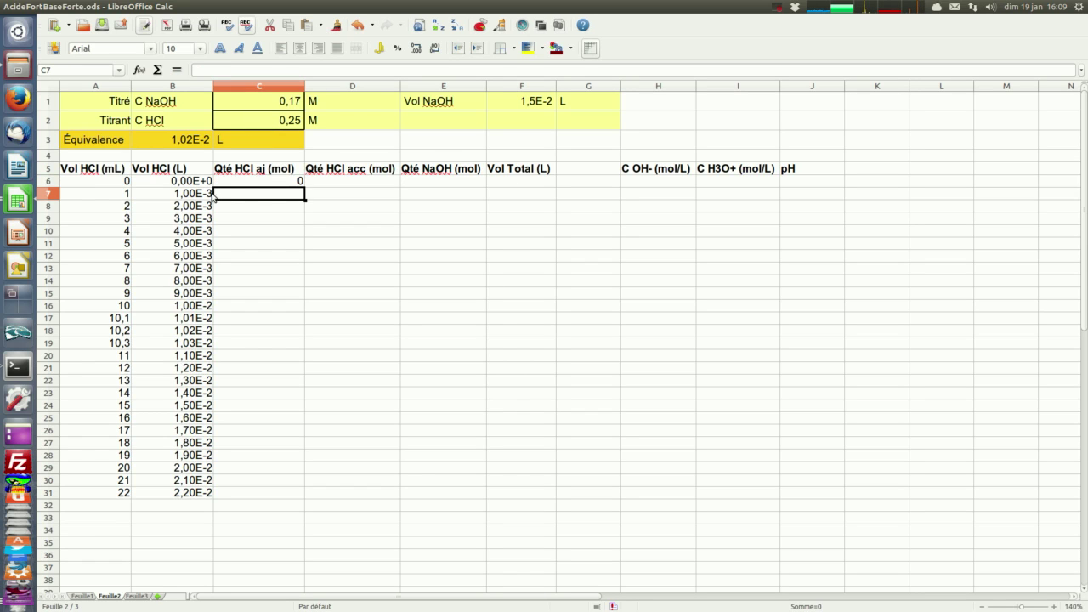
{"action": "left_click", "coordinate": [270, 182]}
{"action": "left_click_drag", "start_coordinate": [304, 187], "coordinate": [299, 501]}
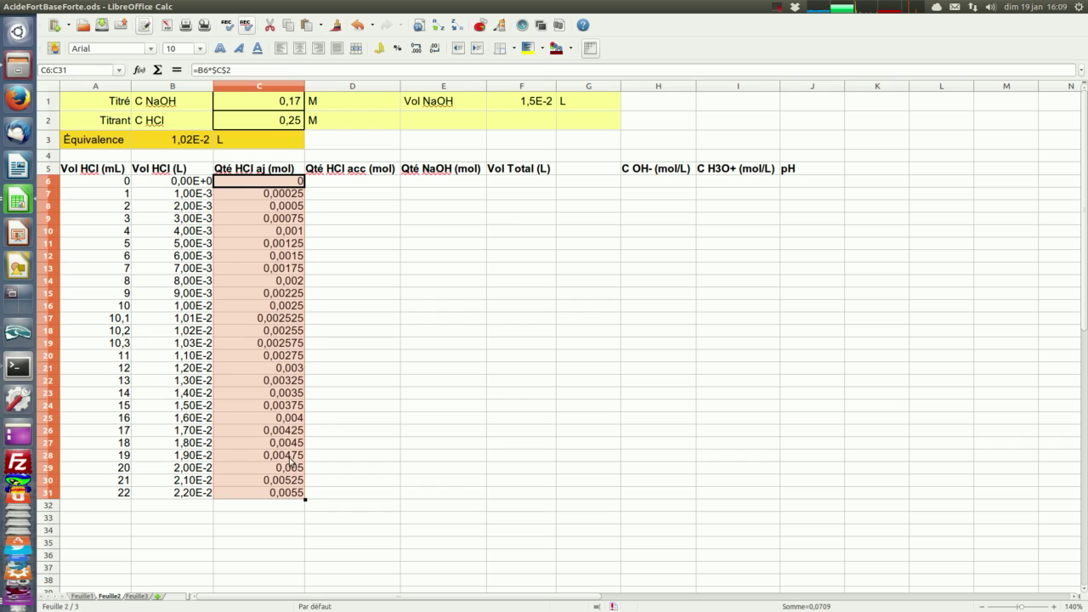
Step: Format the added HCl amounts in C6:C31 as scientific numbers with the format code 0,00E+0
{"action": "right_click", "coordinate": [284, 197]}
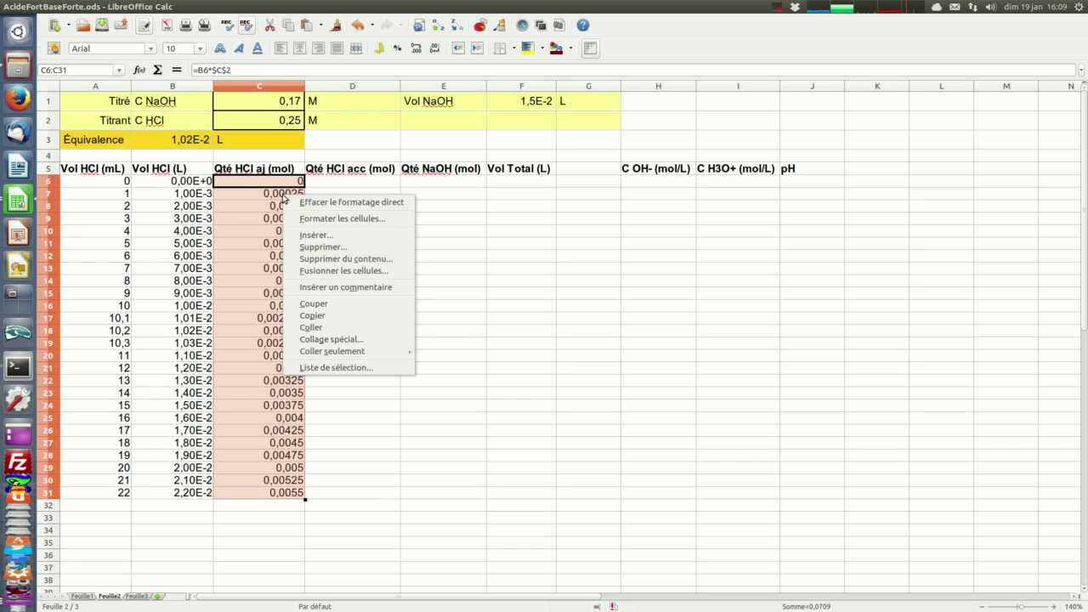
{"action": "left_click", "coordinate": [312, 217]}
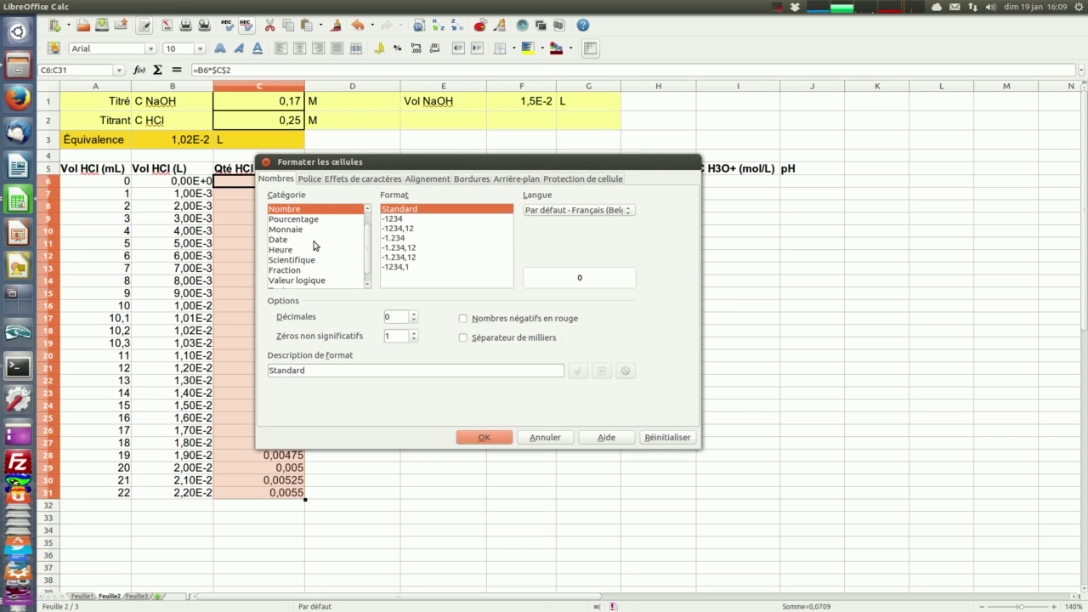
{"action": "left_click", "coordinate": [296, 260]}
{"action": "left_click", "coordinate": [317, 371]}
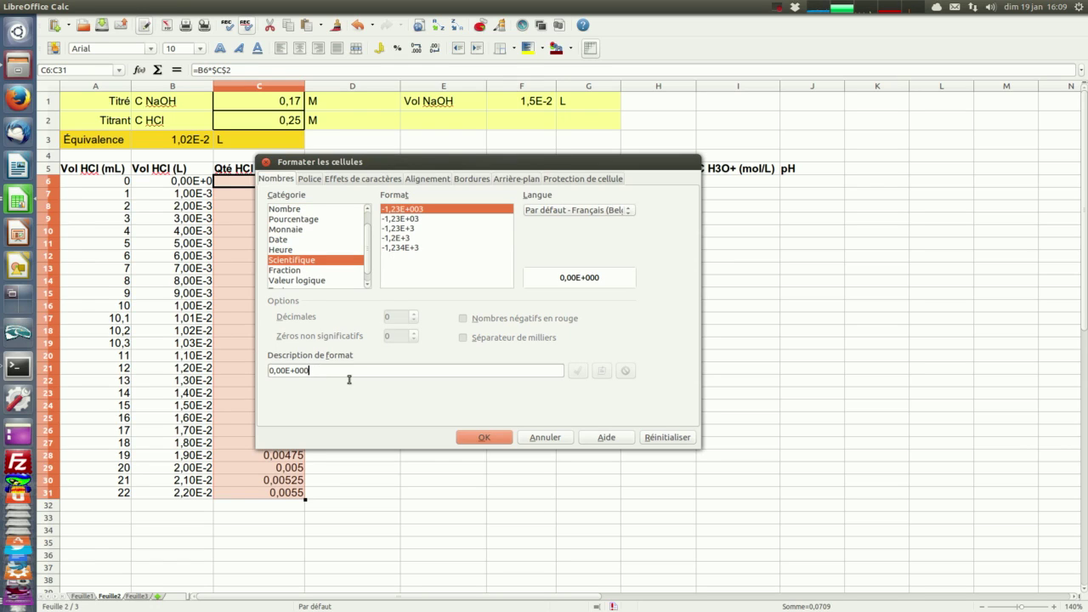
{"action": "key", "text": "BackSpace"}
{"action": "key", "text": "BackSpace"}
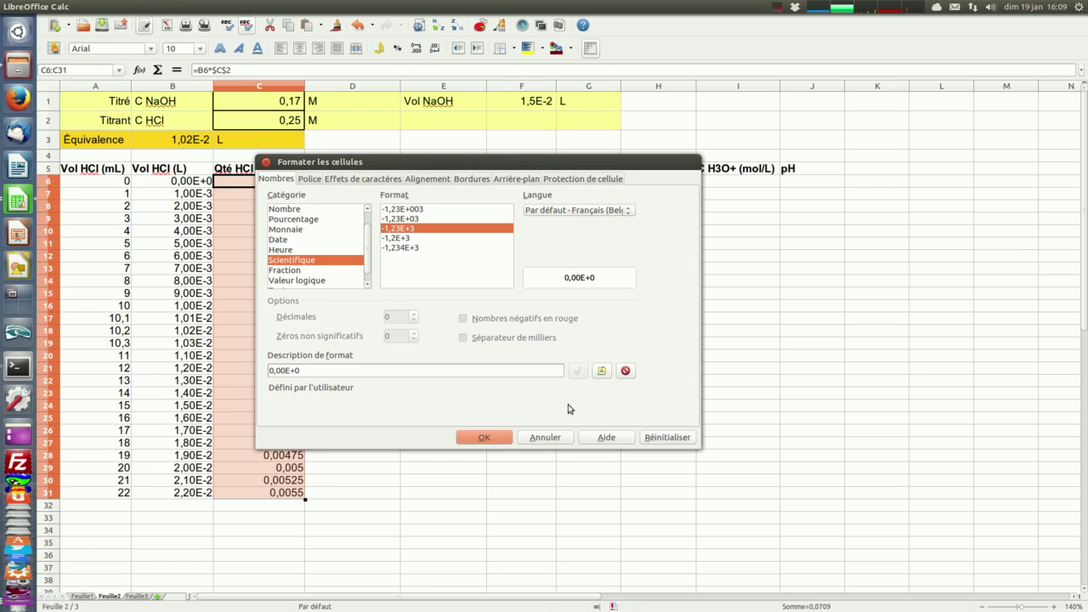
{"action": "left_click", "coordinate": [496, 438]}
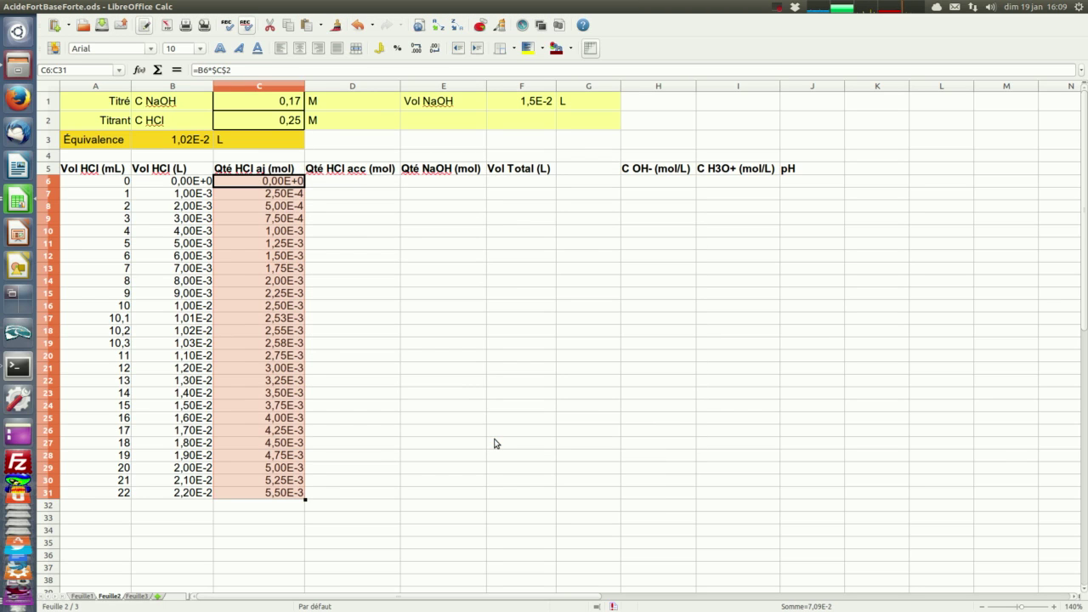
Step: Enter 0 as the accumulated HCl amount in D6 and fill it down to the equivalence row, D18
{"action": "left_click", "coordinate": [362, 181]}
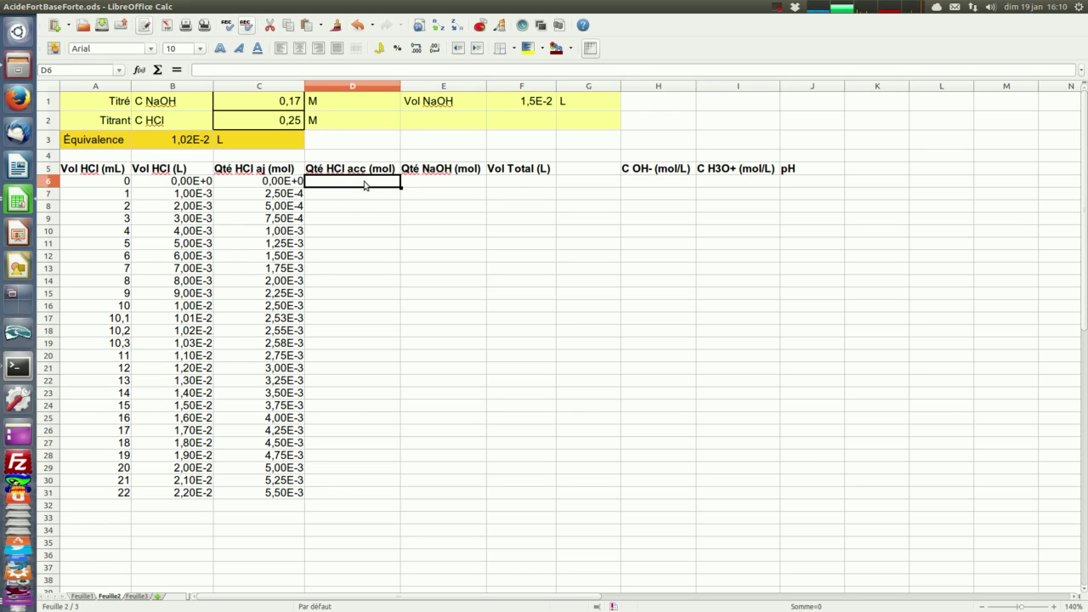
{"action": "type", "text": "0"}
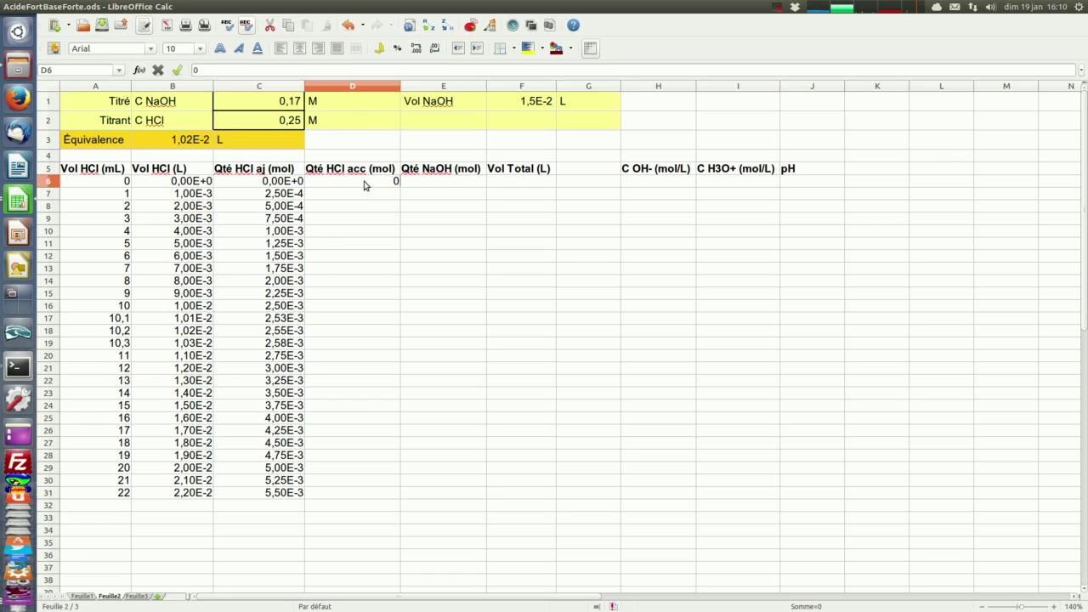
{"action": "key", "text": "Return"}
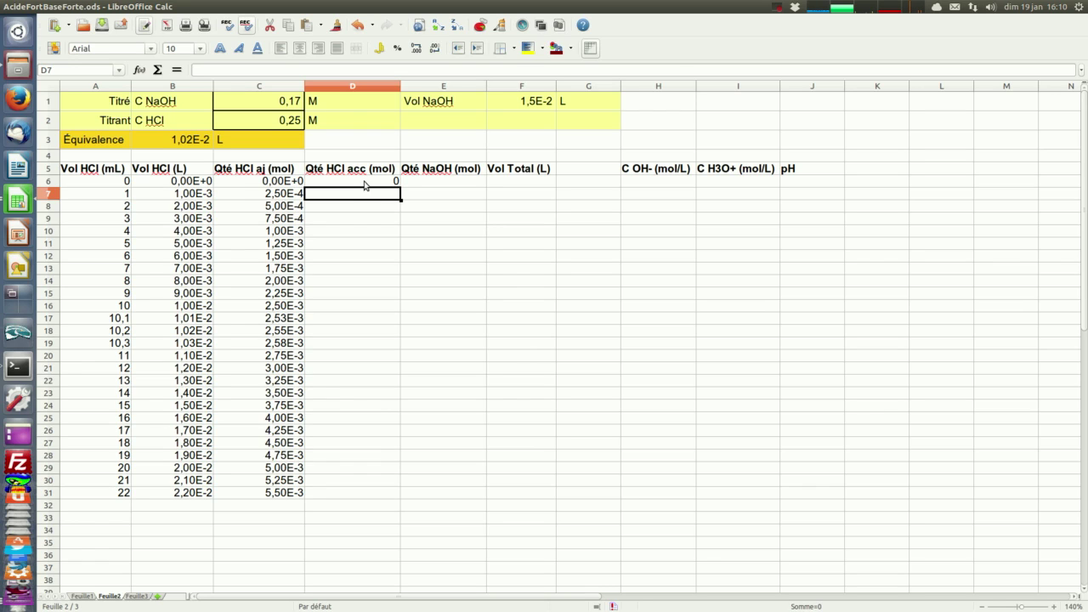
{"action": "left_click", "coordinate": [366, 183]}
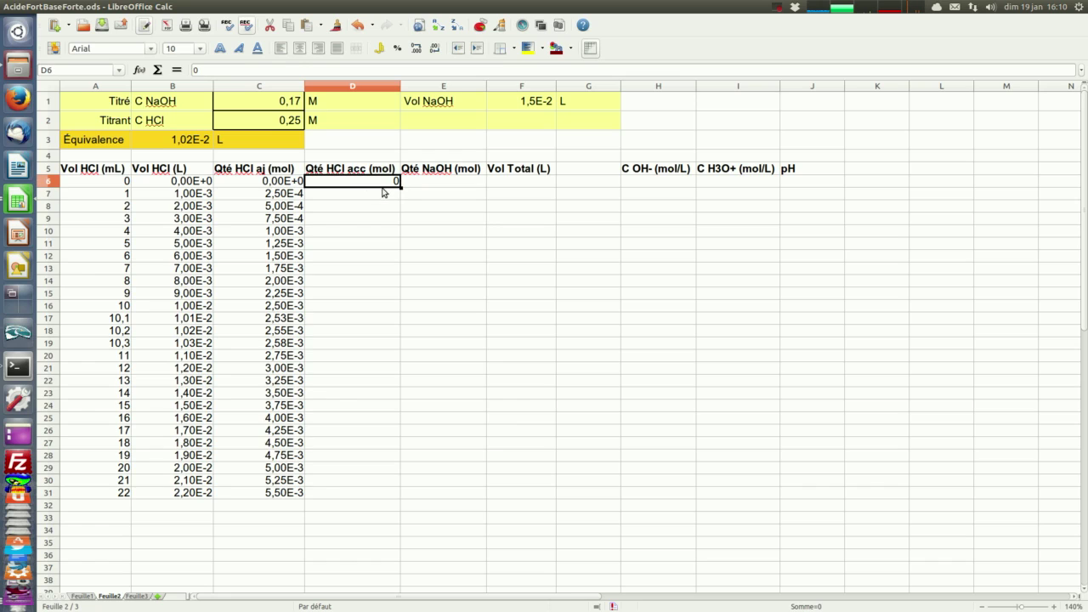
{"action": "left_click_drag", "start_coordinate": [399, 186], "coordinate": [408, 340]}
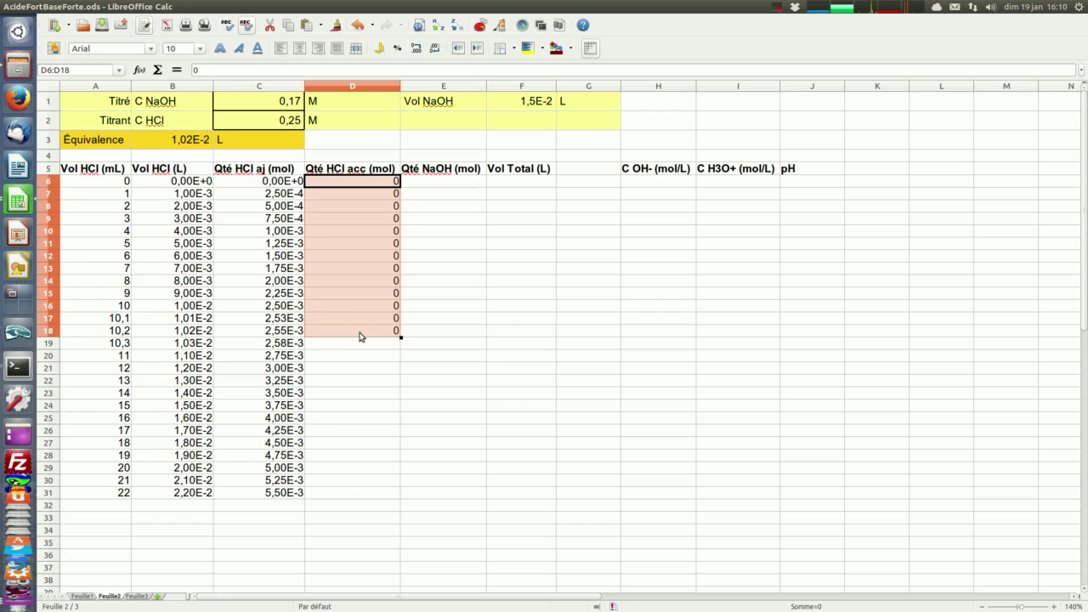
Step: Calculate the initial NaOH amount in E6 with the formula =F1*C1
{"action": "left_click", "coordinate": [442, 182]}
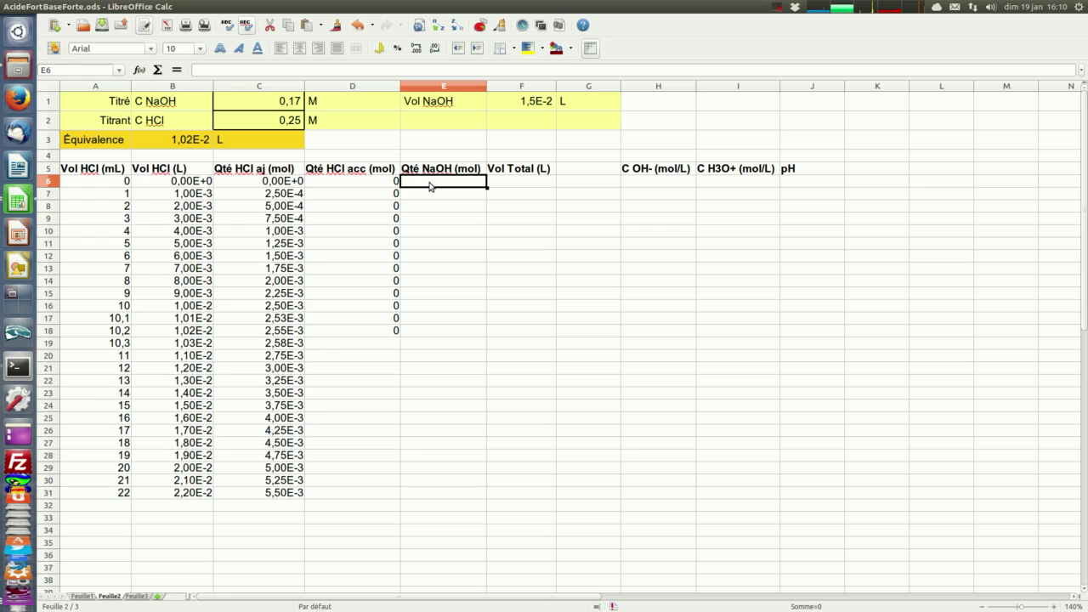
{"action": "type", "text": "="}
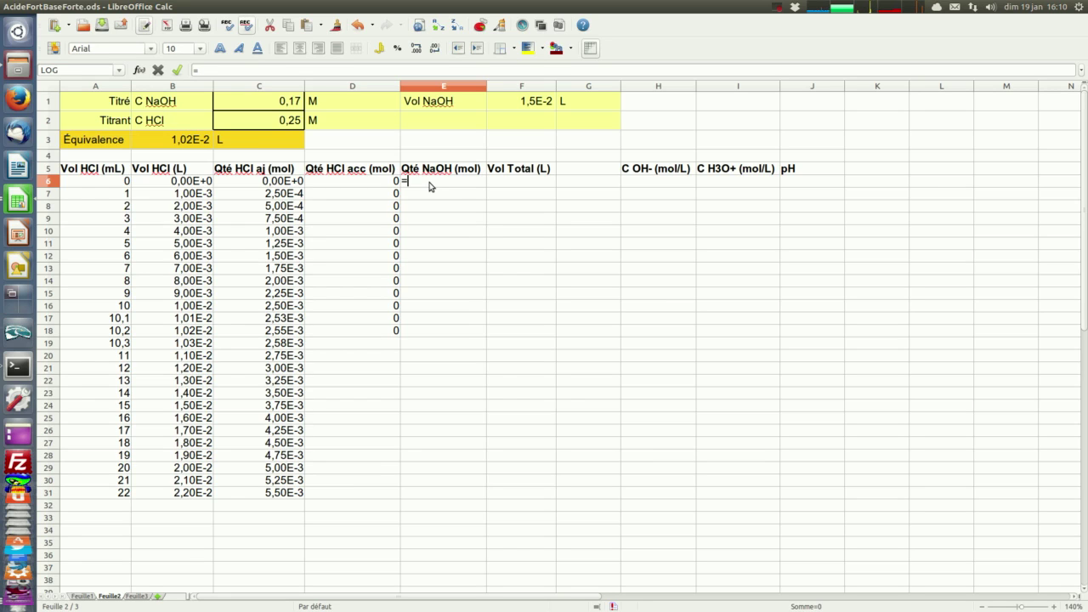
{"action": "left_click", "coordinate": [528, 106]}
{"action": "type", "text": "*"}
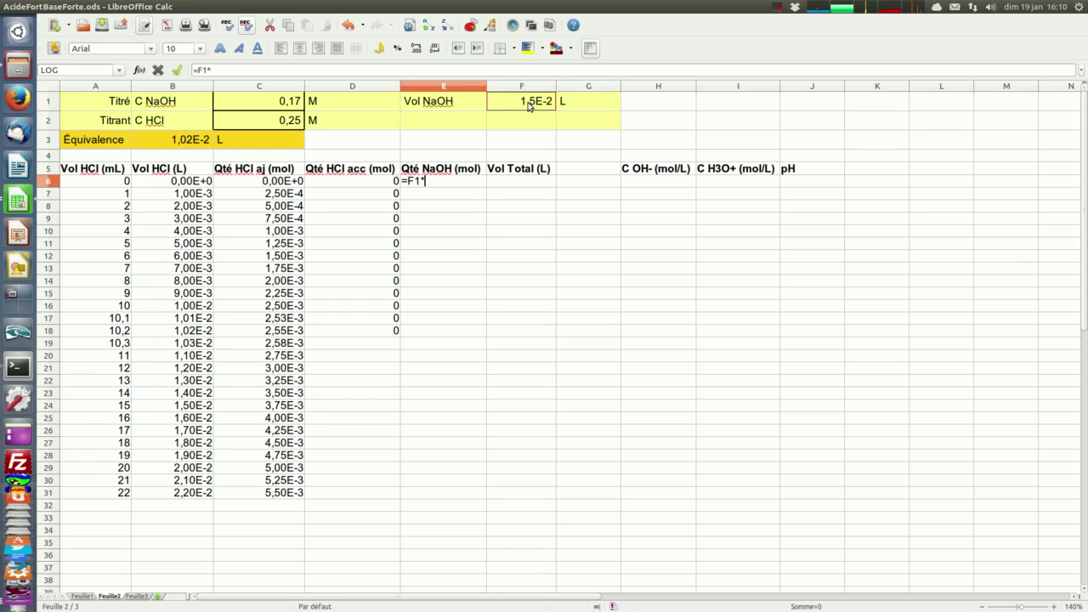
{"action": "left_click", "coordinate": [281, 104]}
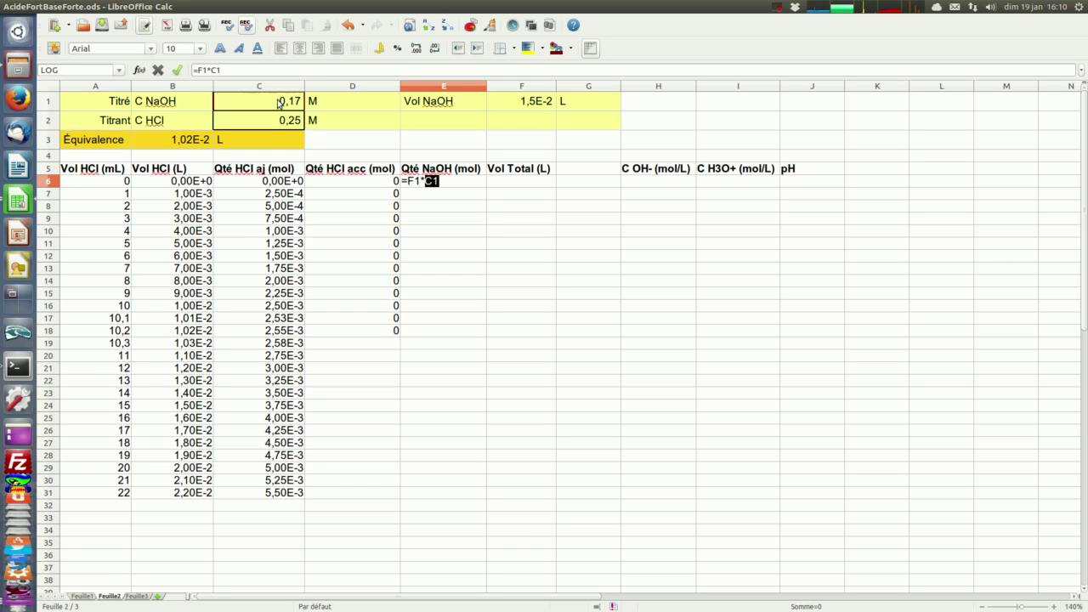
{"action": "key", "text": "Return"}
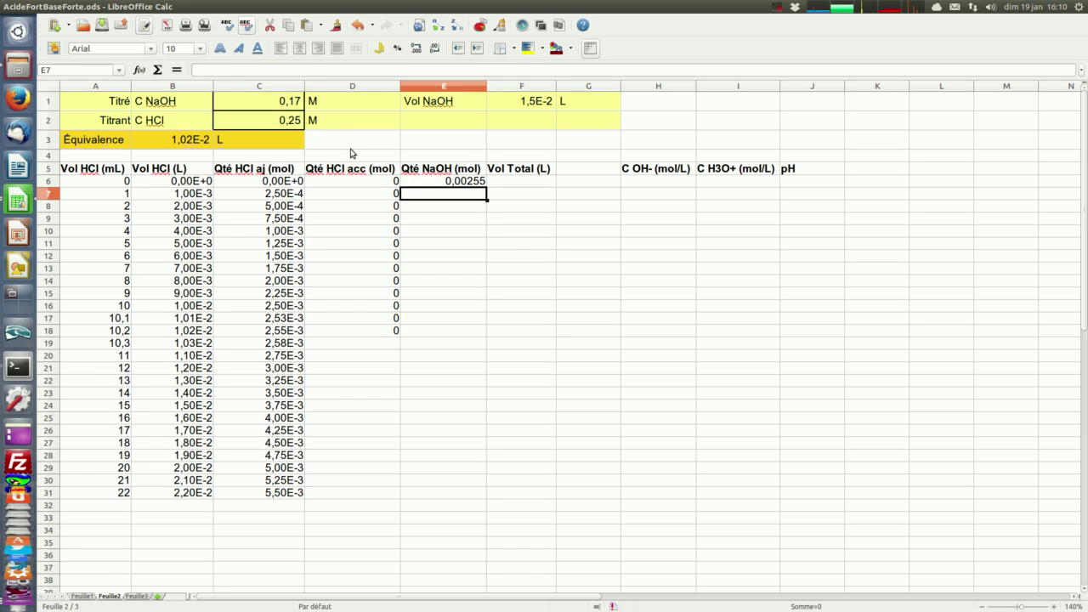
{"action": "left_click", "coordinate": [457, 182]}
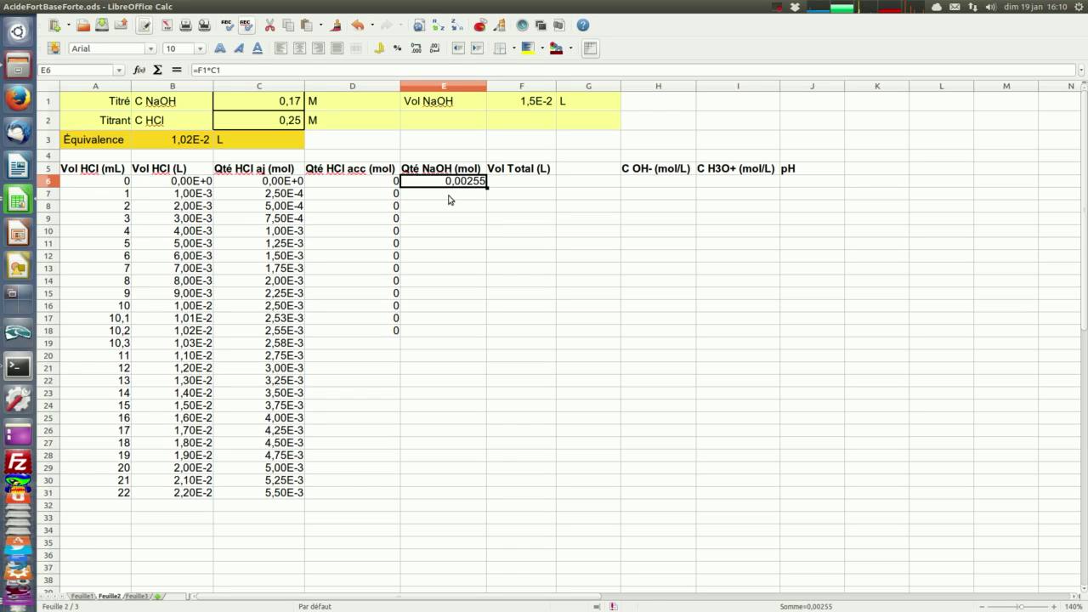
Step: Calculate the remaining NaOH amount with =$E$6-C7 in E7 and fill the formula down to E18
{"action": "left_click", "coordinate": [450, 195]}
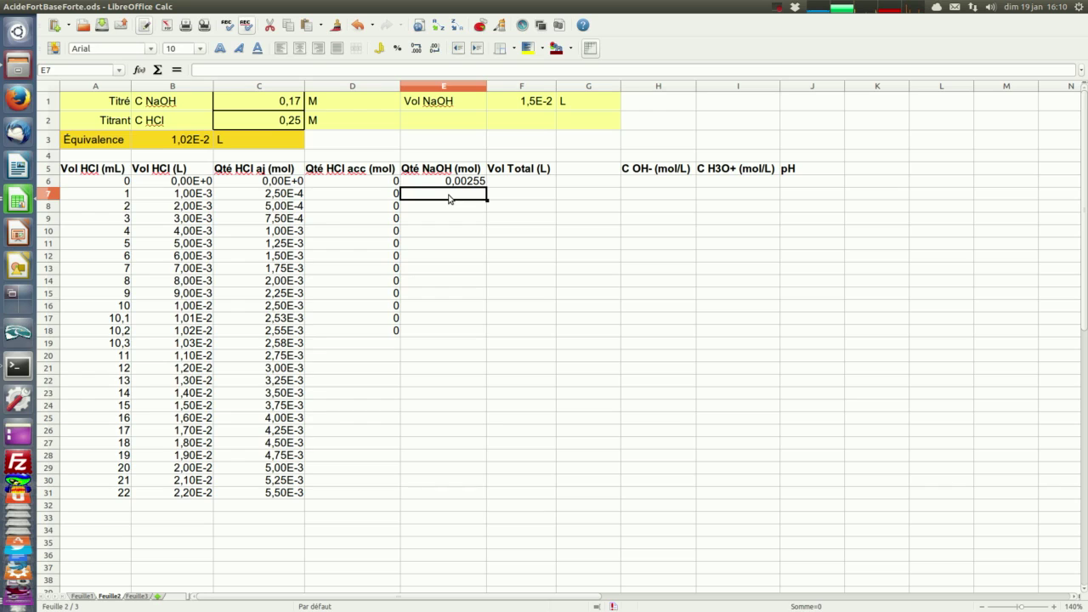
{"action": "type", "text": "="}
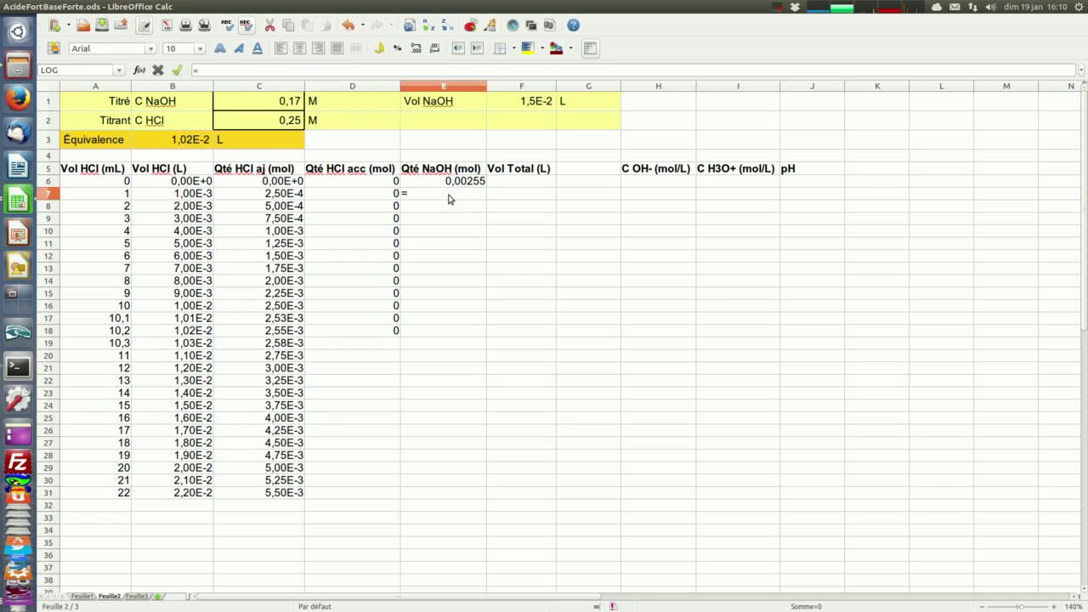
{"action": "left_click", "coordinate": [454, 183]}
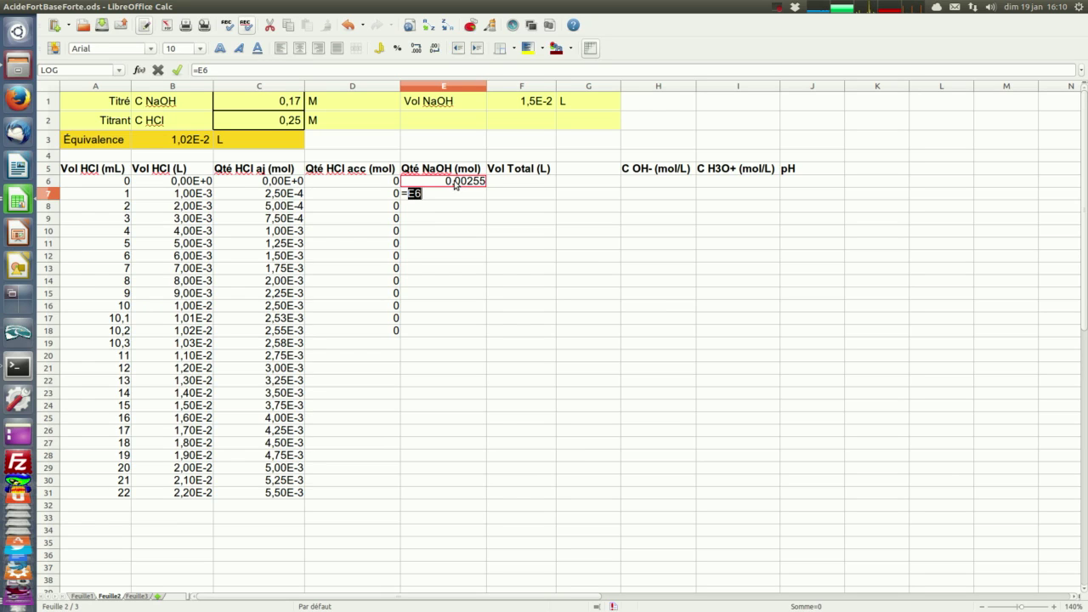
{"action": "key", "text": "F4"}
{"action": "type", "text": "-"}
{"action": "left_click", "coordinate": [290, 195]}
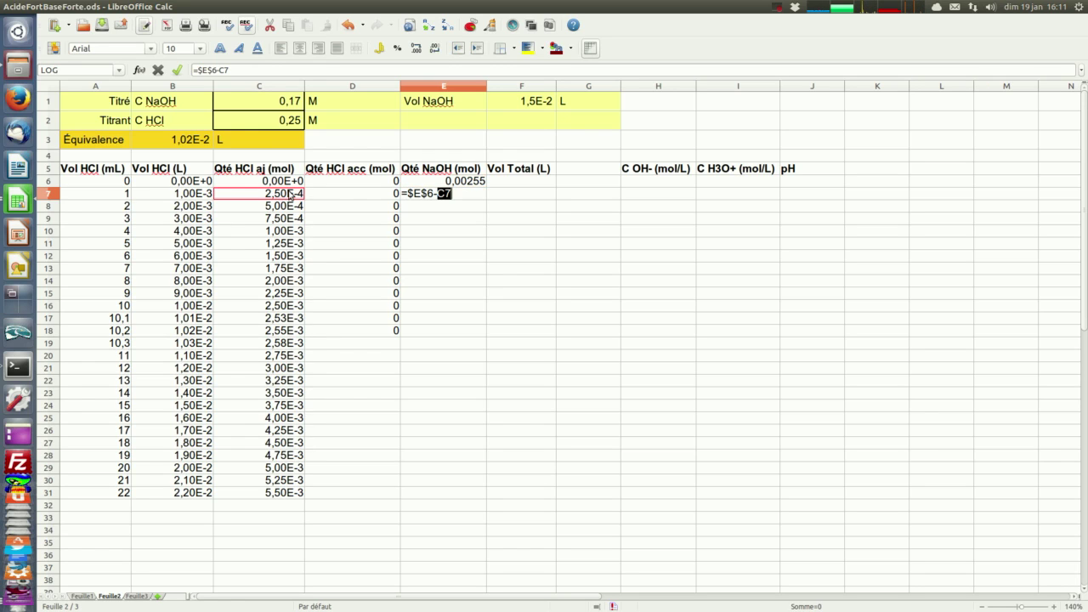
{"action": "key", "text": "Return"}
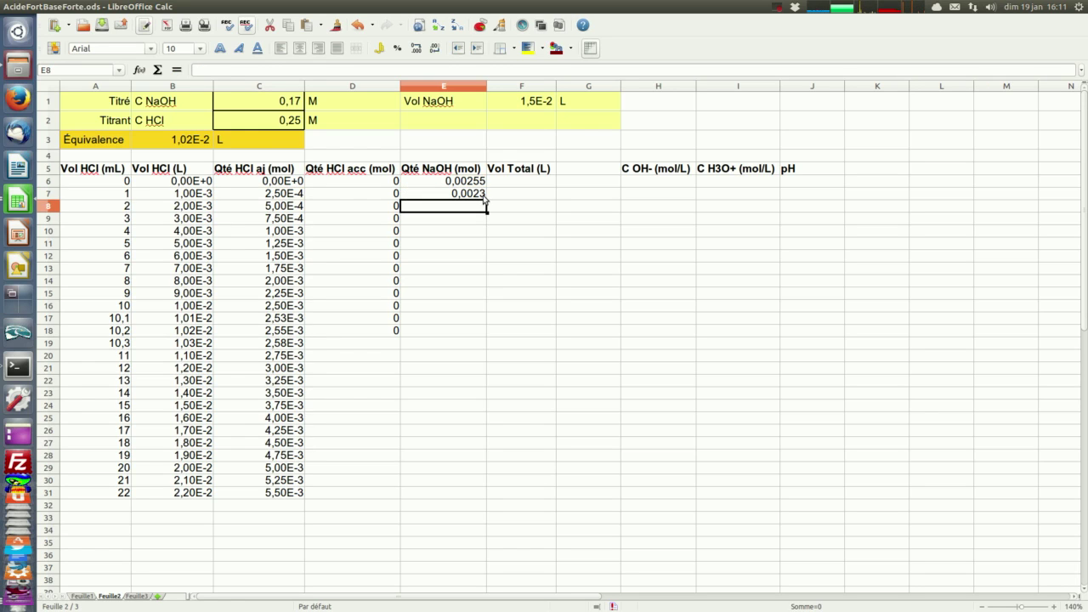
{"action": "left_click", "coordinate": [479, 197]}
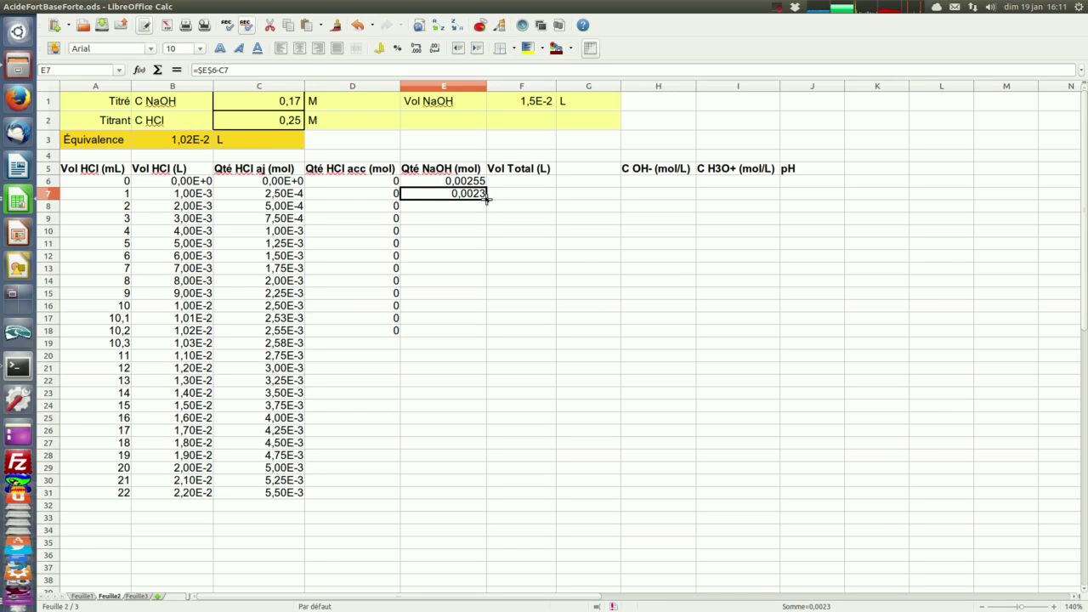
{"action": "left_click_drag", "start_coordinate": [487, 198], "coordinate": [483, 334]}
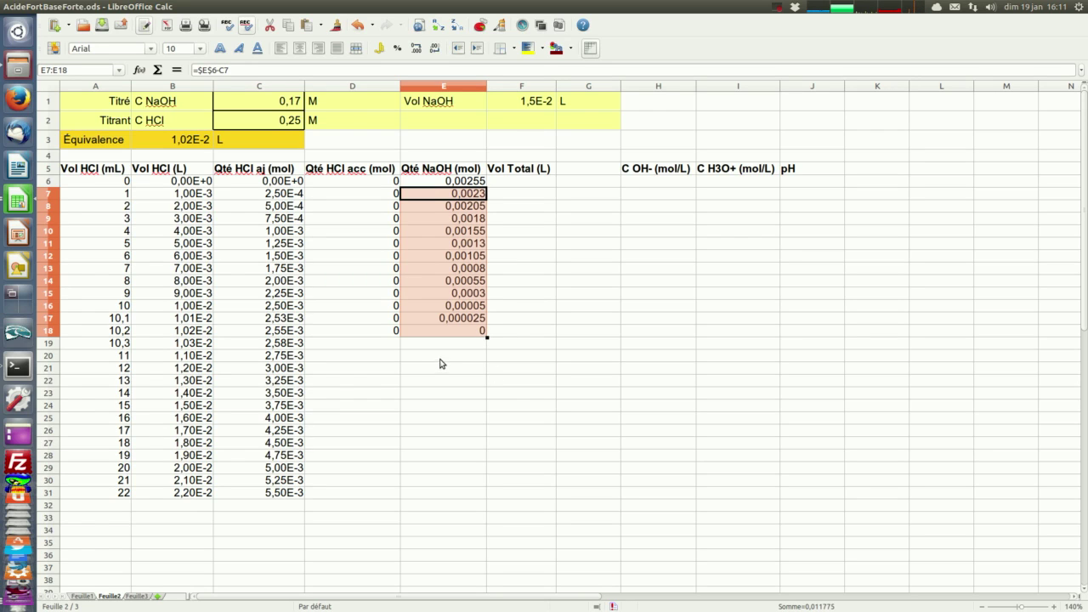
Step: Calculate the excess HCl amount after equivalence in D19 with the formula =C19-$E$6
{"action": "left_click", "coordinate": [381, 345]}
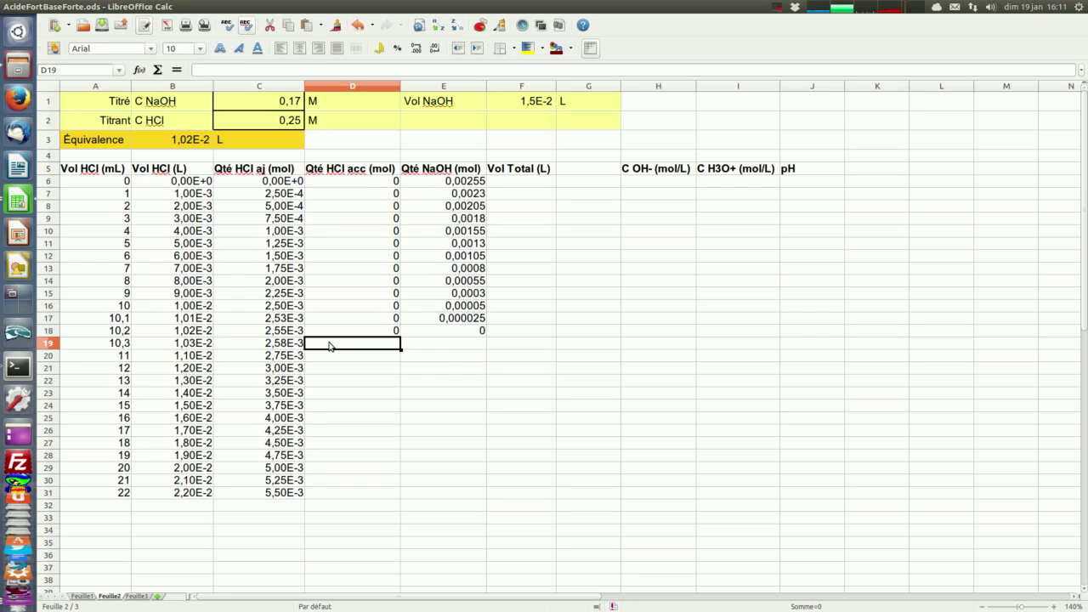
{"action": "type", "text": "="}
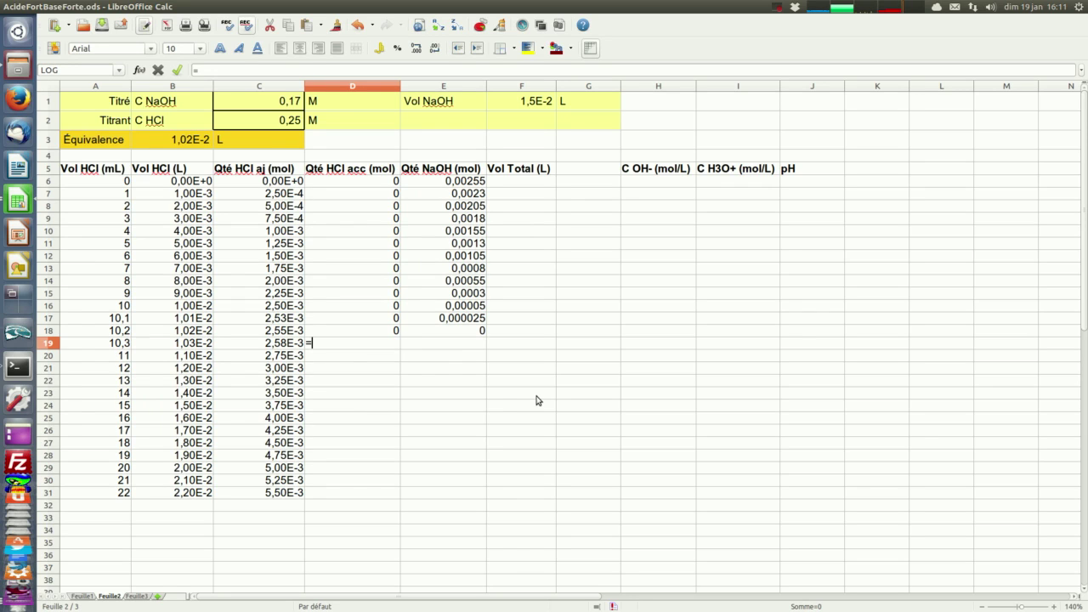
{"action": "left_click", "coordinate": [275, 342]}
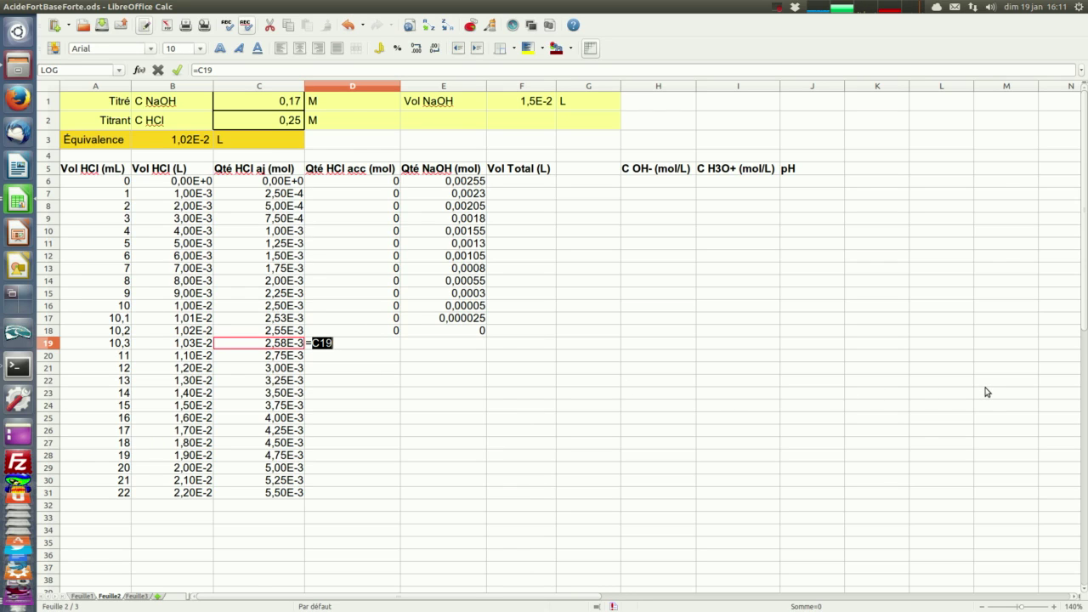
{"action": "type", "text": "-"}
{"action": "left_click", "coordinate": [277, 331]}
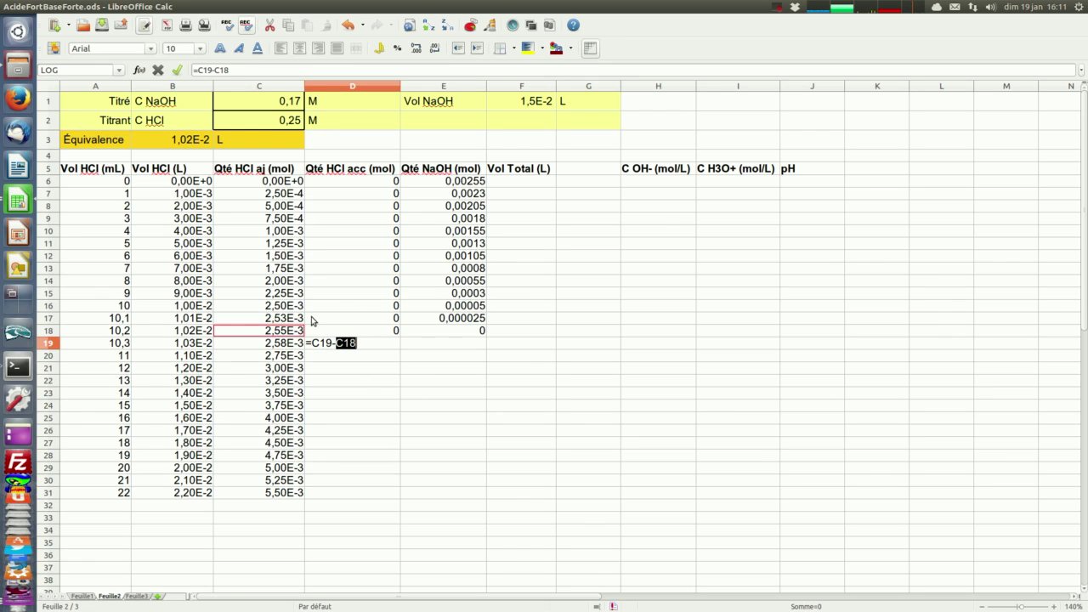
{"action": "key", "text": "shift+F4"}
{"action": "left_click", "coordinate": [459, 181]}
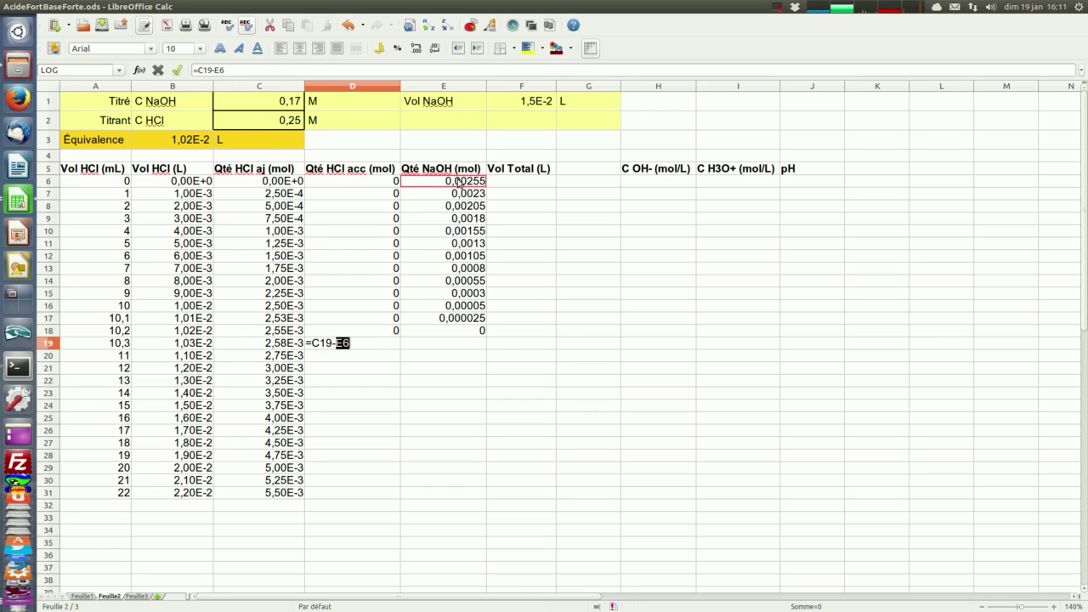
{"action": "key", "text": "F4"}
{"action": "key", "text": "Return"}
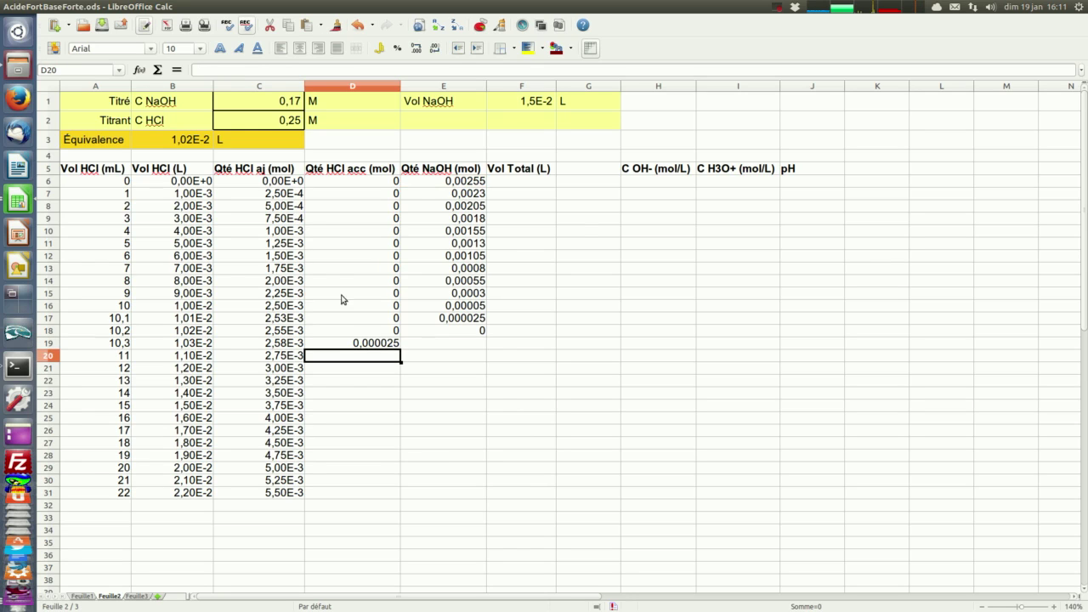
Step: Fill the excess HCl formula from D19 down to D31, and set the NaOH amount to 0 in E19 through E31
{"action": "left_click", "coordinate": [385, 347]}
{"action": "left_click_drag", "start_coordinate": [400, 349], "coordinate": [400, 500]}
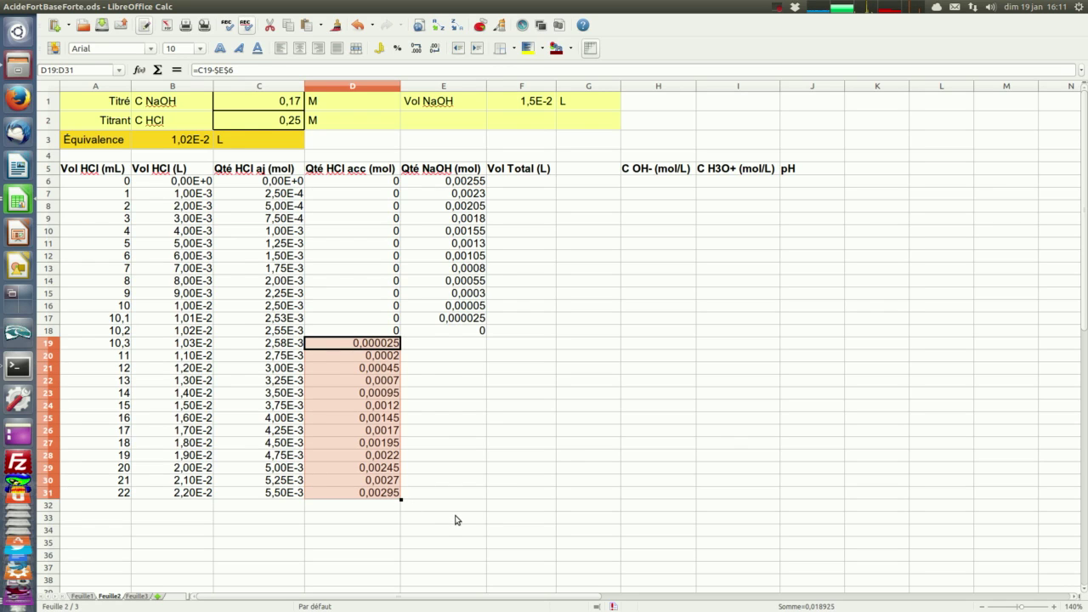
{"action": "left_click", "coordinate": [453, 343]}
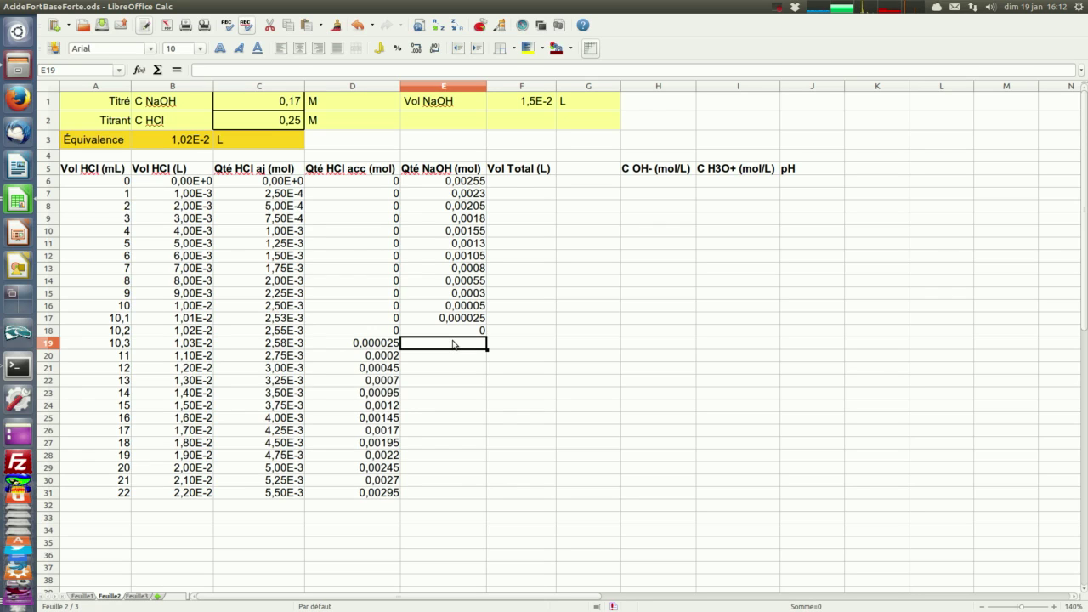
{"action": "type", "text": "0"}
{"action": "key", "text": "Return"}
{"action": "left_click", "coordinate": [468, 345]}
{"action": "left_click_drag", "start_coordinate": [485, 348], "coordinate": [485, 498]}
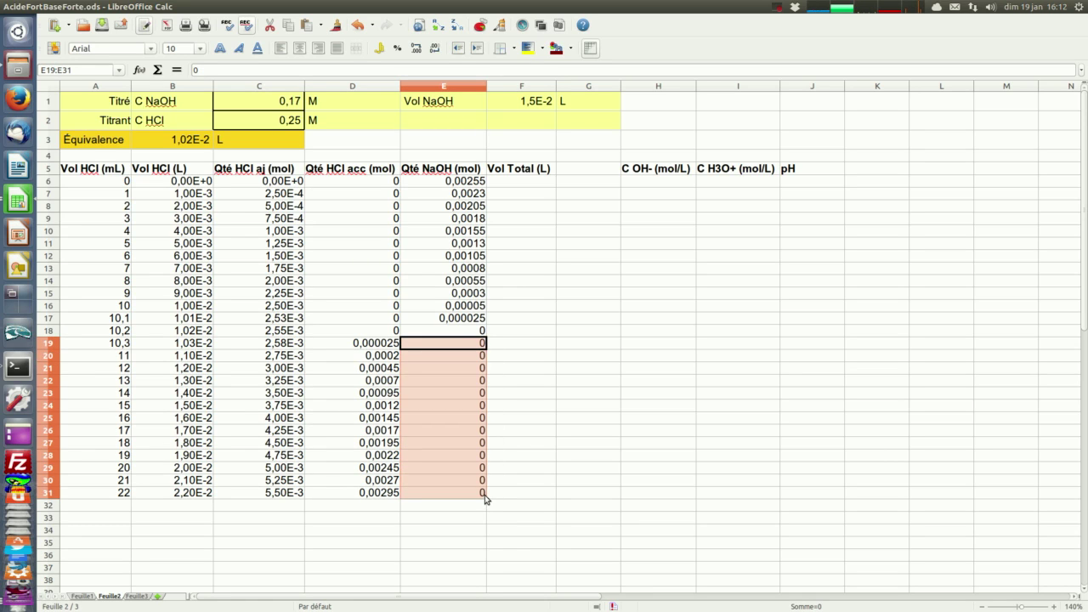
Step: Format the HCl and NaOH amounts in D6:E31 as scientific numbers with the format code 0,00E+0
{"action": "left_click_drag", "start_coordinate": [358, 181], "coordinate": [442, 496]}
{"action": "right_click", "coordinate": [446, 252]}
{"action": "left_click", "coordinate": [506, 273]}
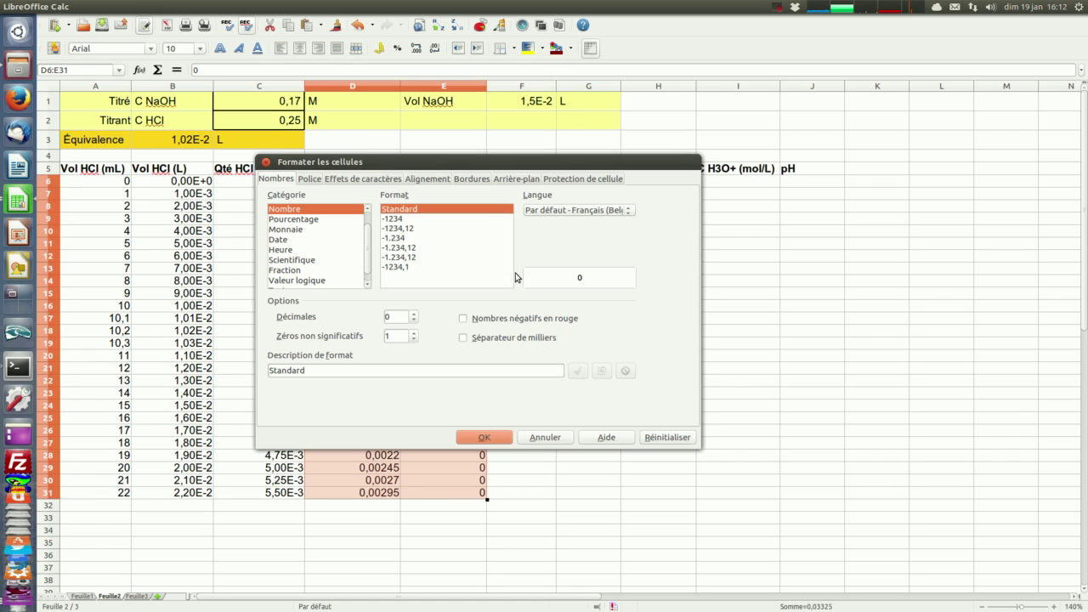
{"action": "left_click", "coordinate": [303, 251]}
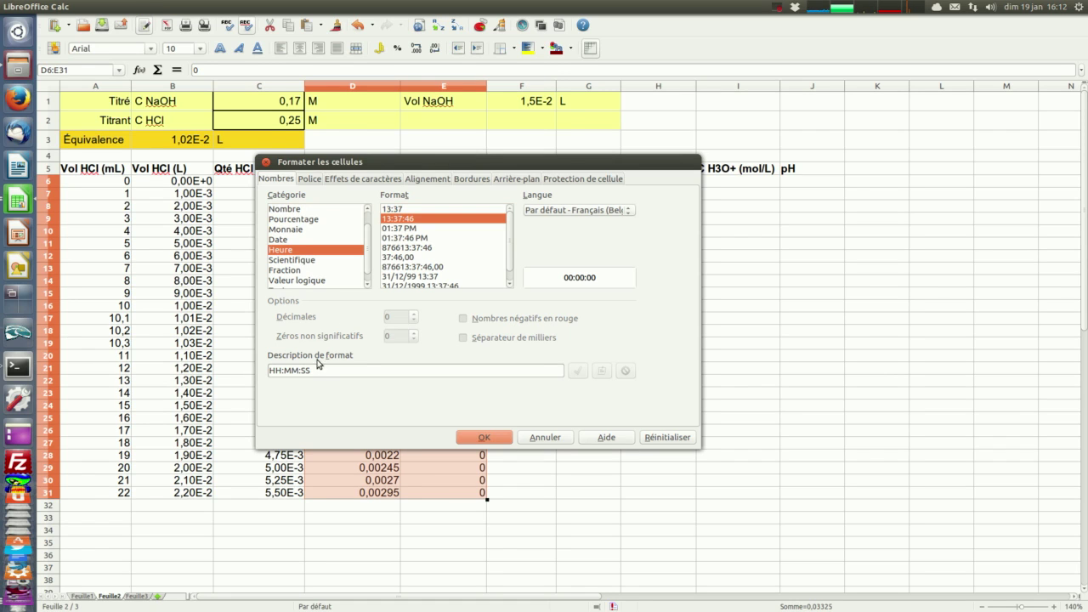
{"action": "left_click", "coordinate": [303, 260]}
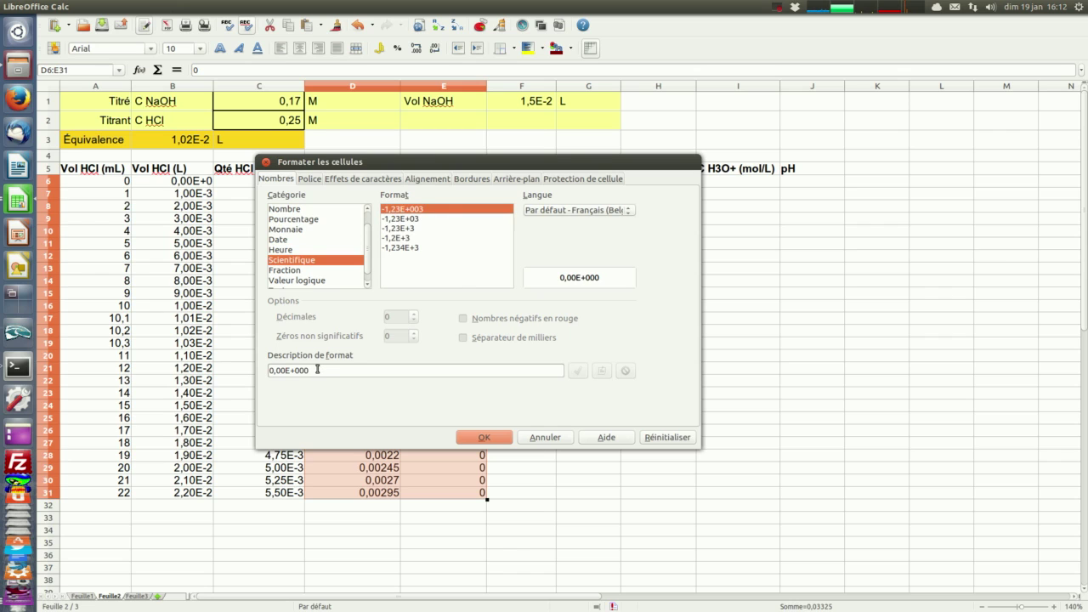
{"action": "key", "text": "BackSpace"}
{"action": "key", "text": "BackSpace"}
{"action": "left_click", "coordinate": [498, 436]}
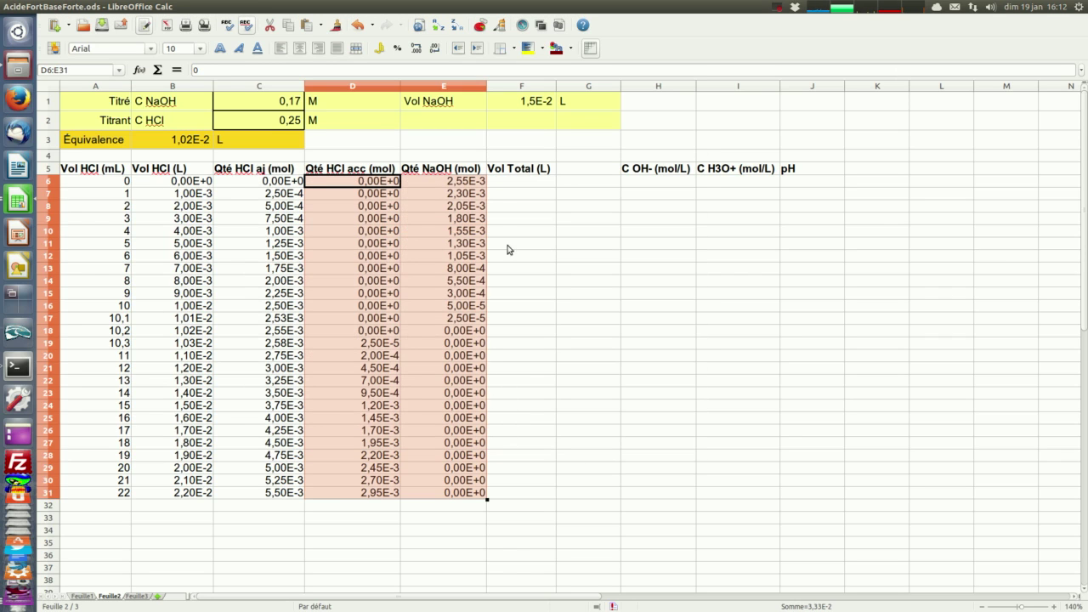
Step: Calculate the total volume in F6 with the formula =$F$1+B6 and fill it down to F31
{"action": "left_click", "coordinate": [539, 181]}
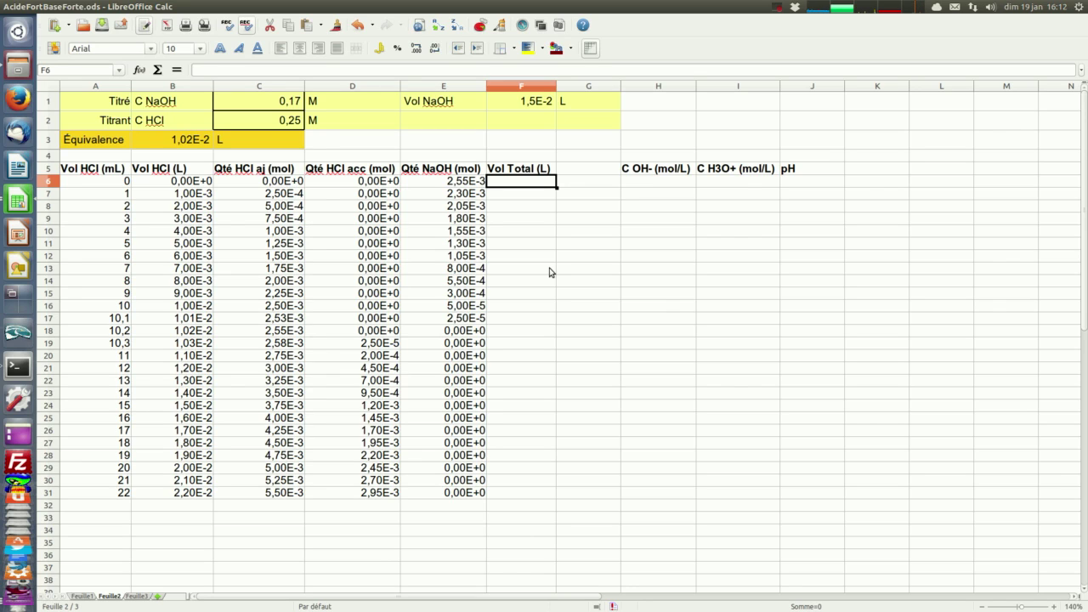
{"action": "type", "text": "="}
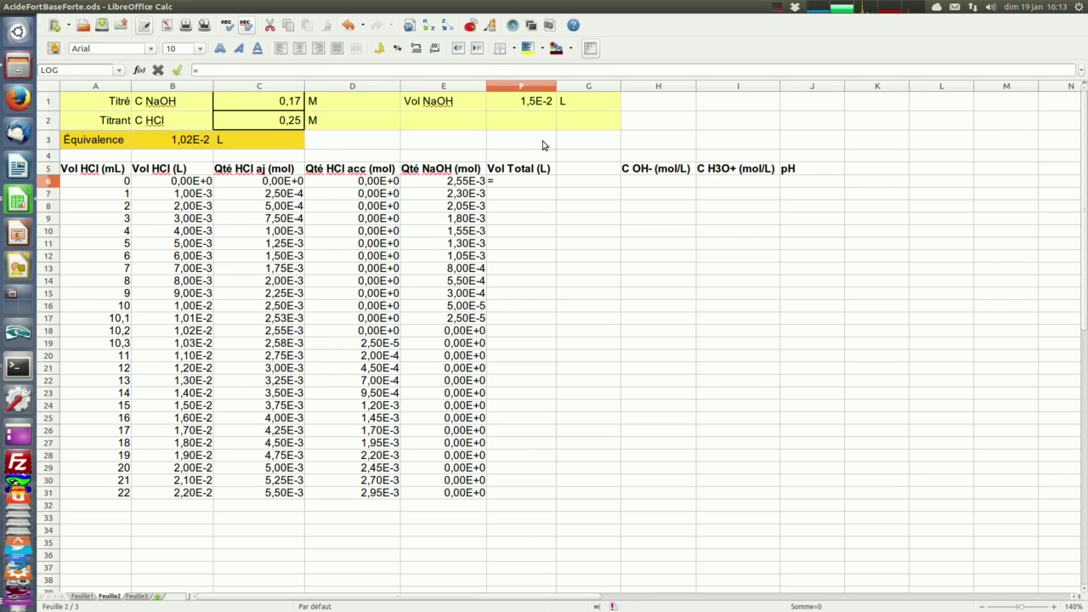
{"action": "left_click", "coordinate": [548, 102]}
{"action": "key", "text": "shift+F4"}
{"action": "type", "text": "+"}
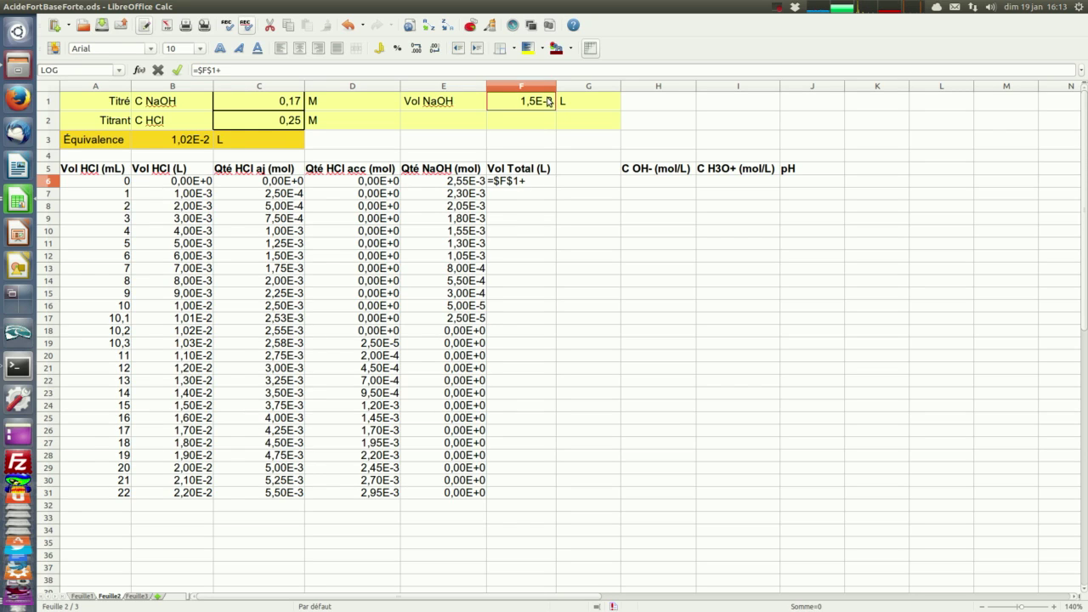
{"action": "left_click", "coordinate": [176, 181]}
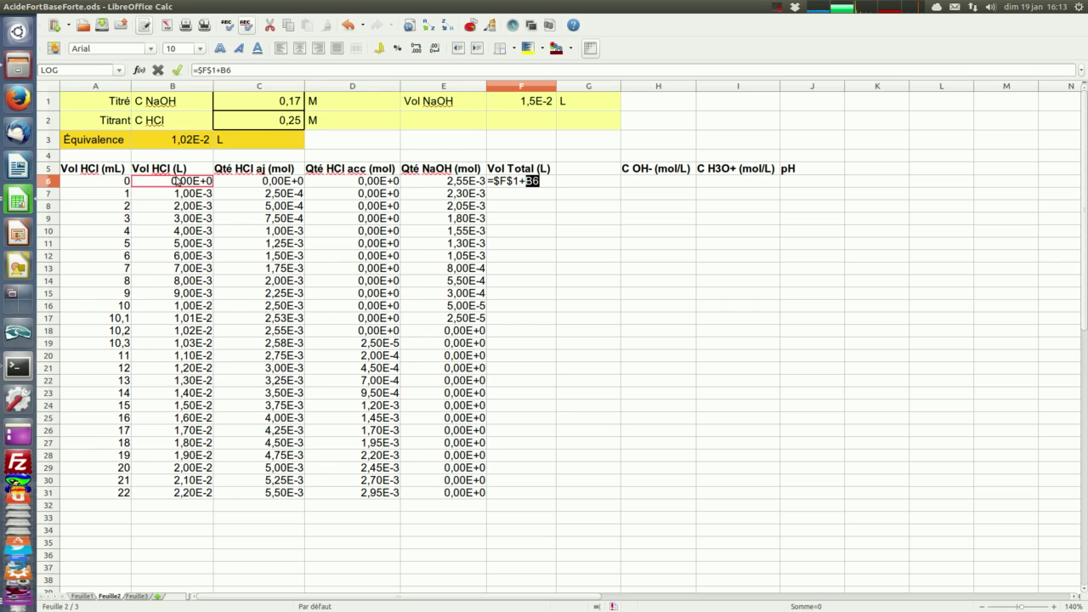
{"action": "key", "text": "Return"}
{"action": "left_click", "coordinate": [548, 182]}
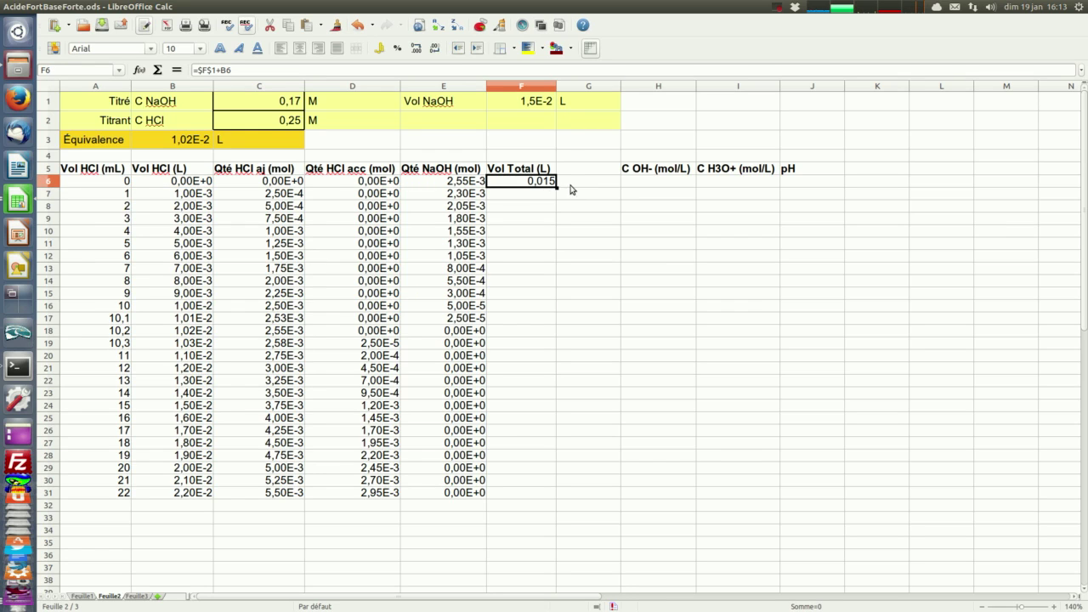
{"action": "left_click_drag", "start_coordinate": [557, 187], "coordinate": [554, 499]}
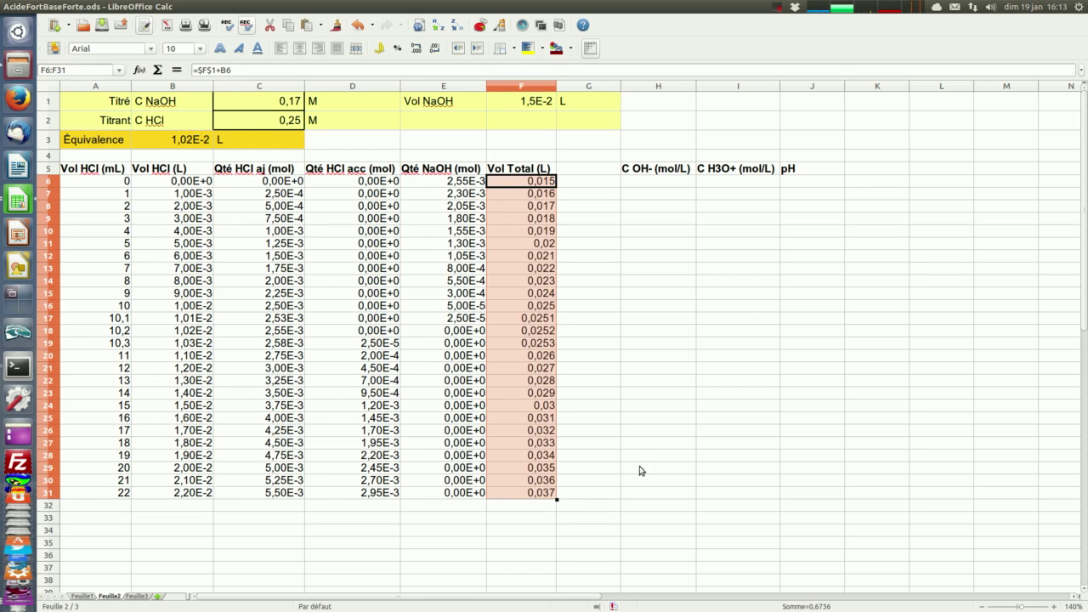
{"action": "left_click", "coordinate": [541, 179]}
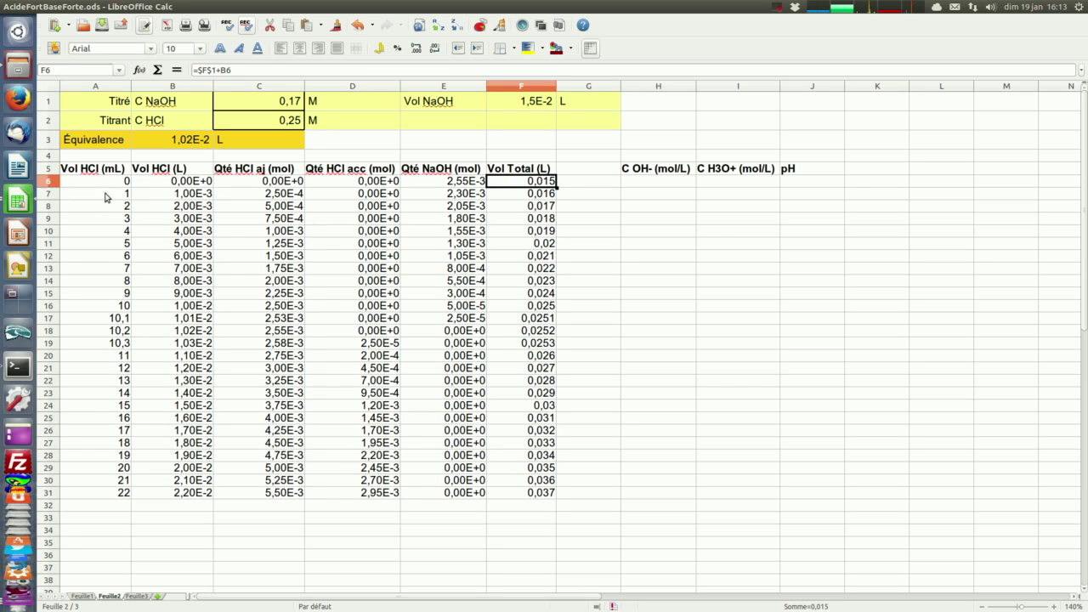
Step: Insert an XY scatter chart with points and lines from the columns A5:A31, D5:D31 and E5:E31
{"action": "left_click_drag", "start_coordinate": [99, 171], "coordinate": [95, 495]}
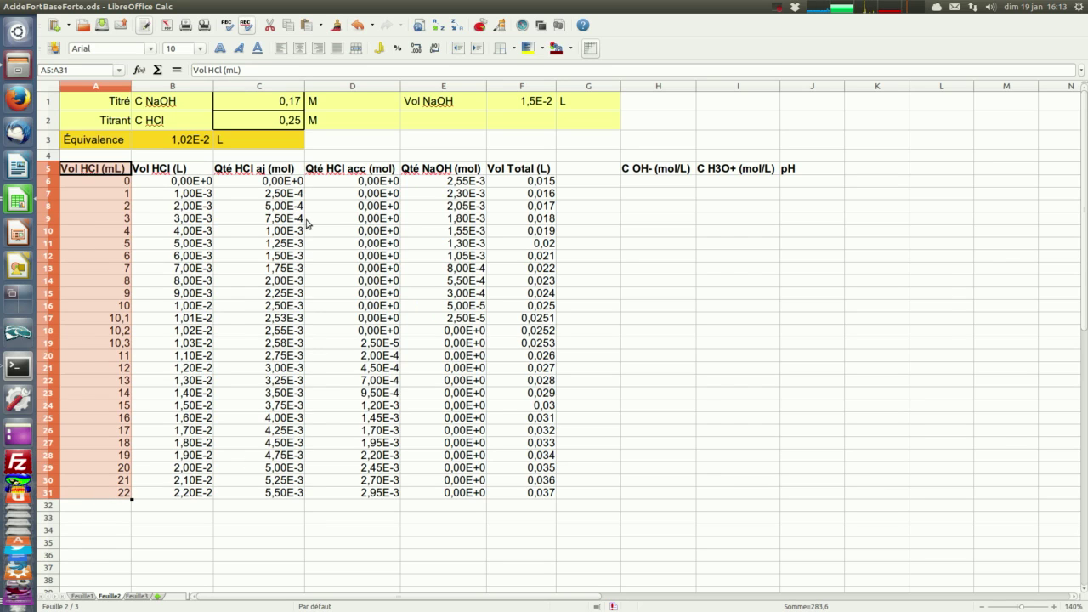
{"action": "left_click_drag", "start_coordinate": [368, 170], "coordinate": [385, 496]}
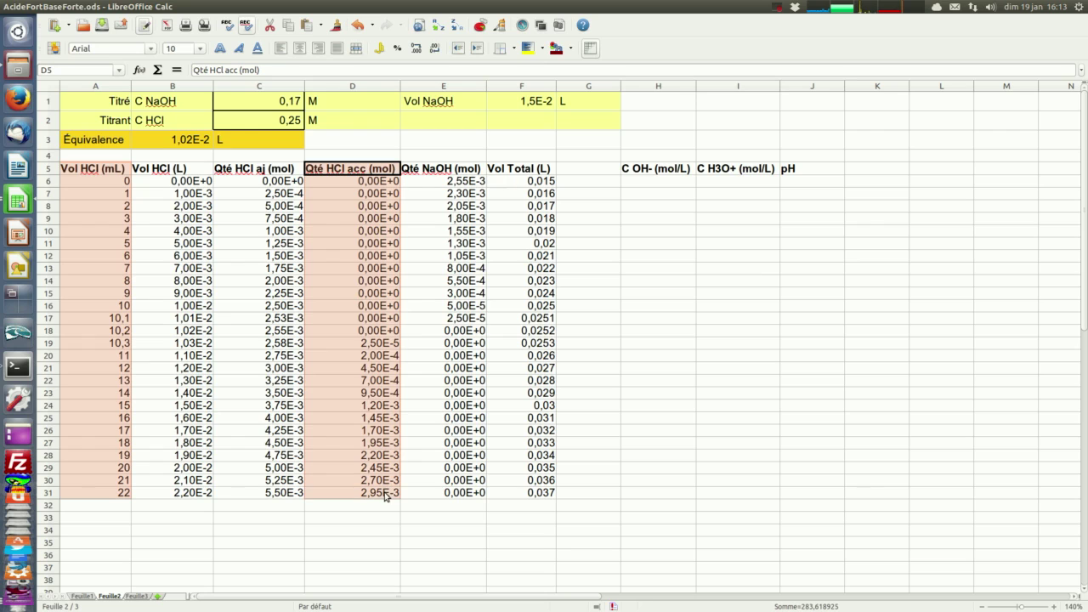
{"action": "left_click_drag", "start_coordinate": [460, 170], "coordinate": [460, 493]}
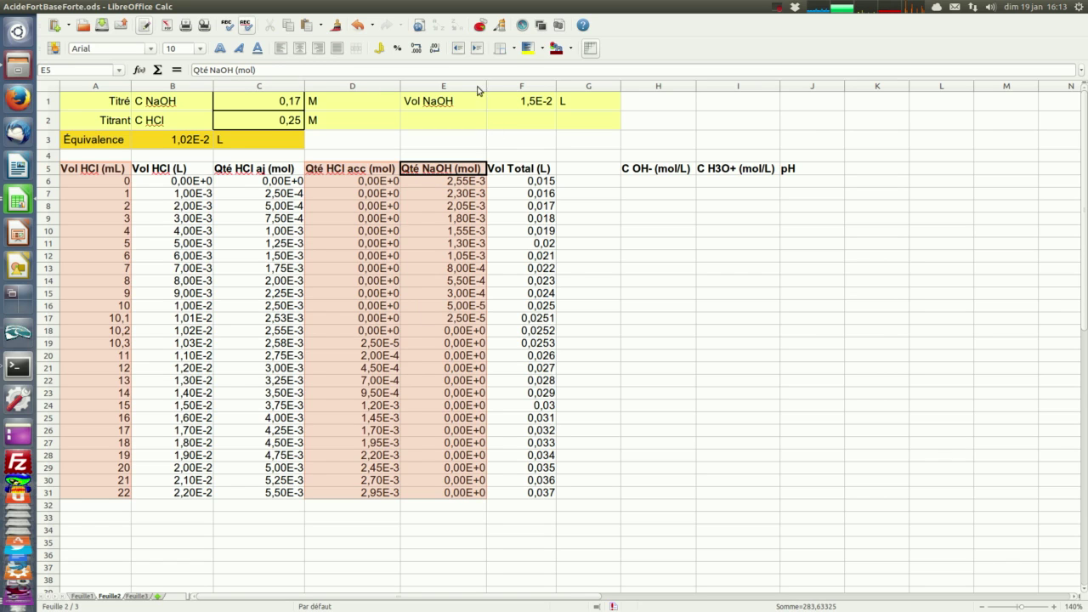
{"action": "left_click", "coordinate": [479, 30]}
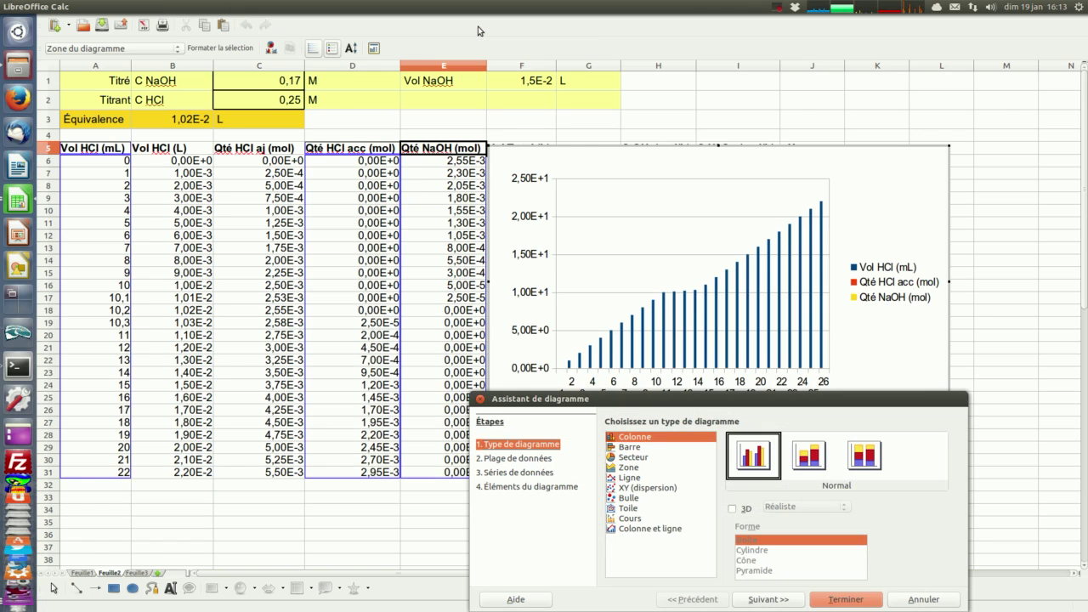
{"action": "left_click", "coordinate": [633, 488]}
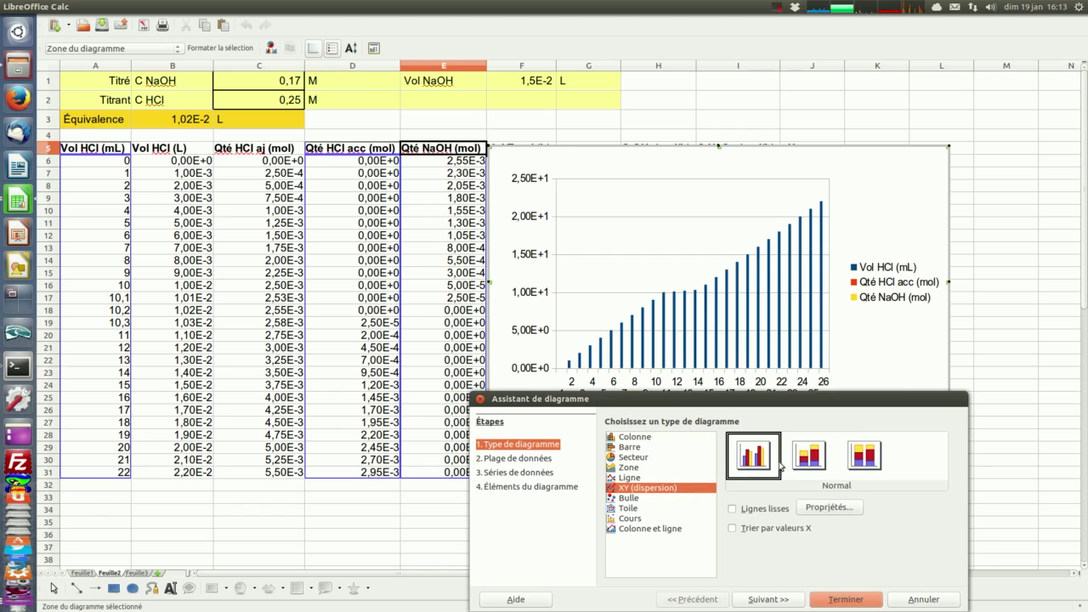
{"action": "left_click", "coordinate": [808, 455]}
{"action": "left_click_drag", "start_coordinate": [785, 403], "coordinate": [378, 310]}
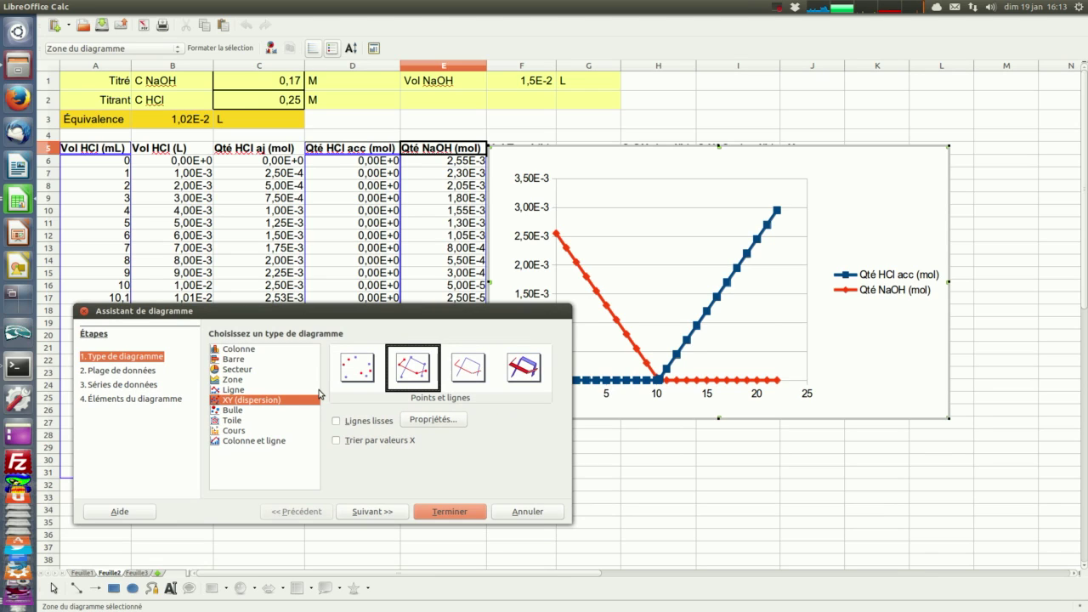
Step: Give the chart the title "Diagramme de bilan" and the subtitle "Titrage NaOH par HCl"
{"action": "left_click", "coordinate": [112, 402]}
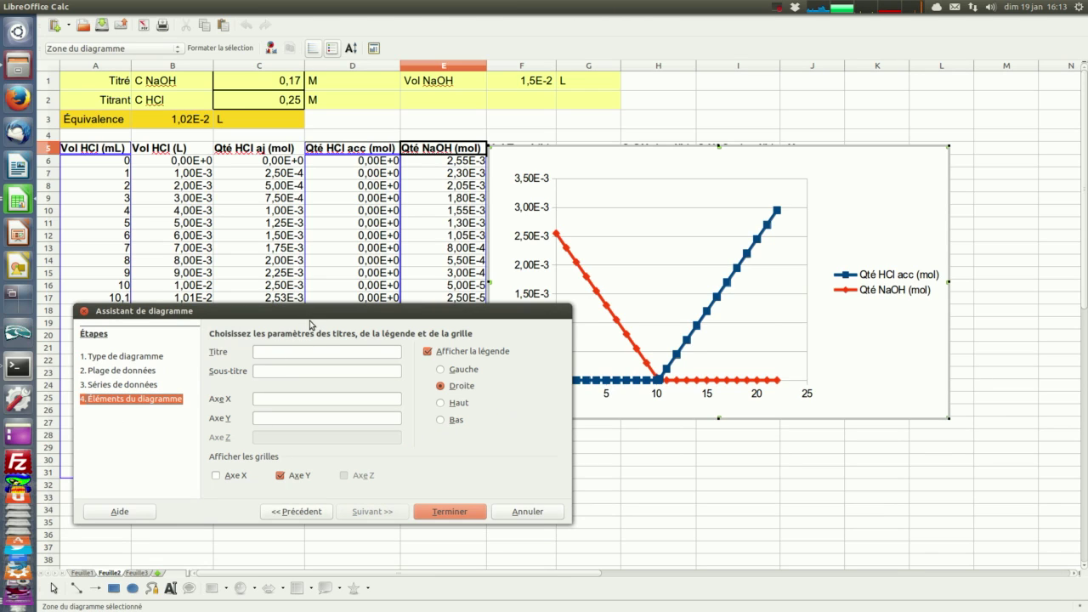
{"action": "left_click_drag", "start_coordinate": [344, 311], "coordinate": [362, 348]}
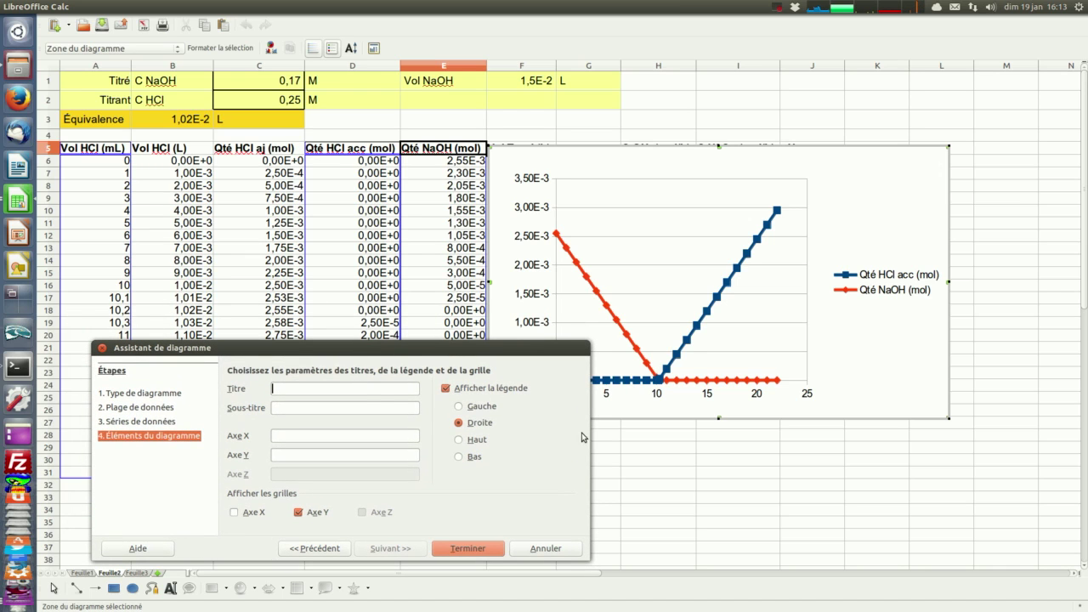
{"action": "type", "text": "Diagramme de bilan"}
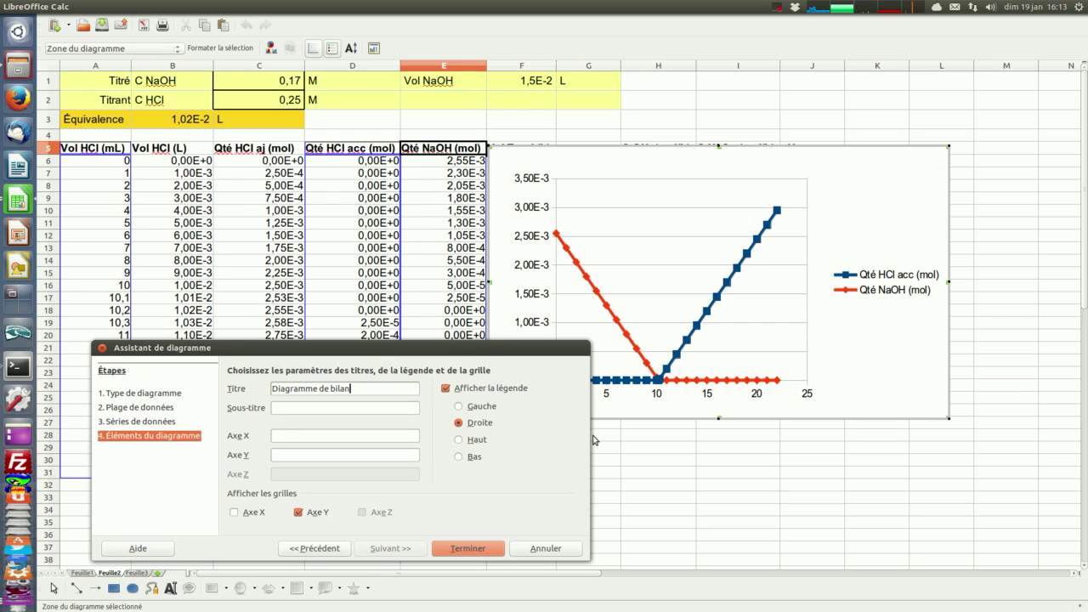
{"action": "type", "text": "Titrage"}
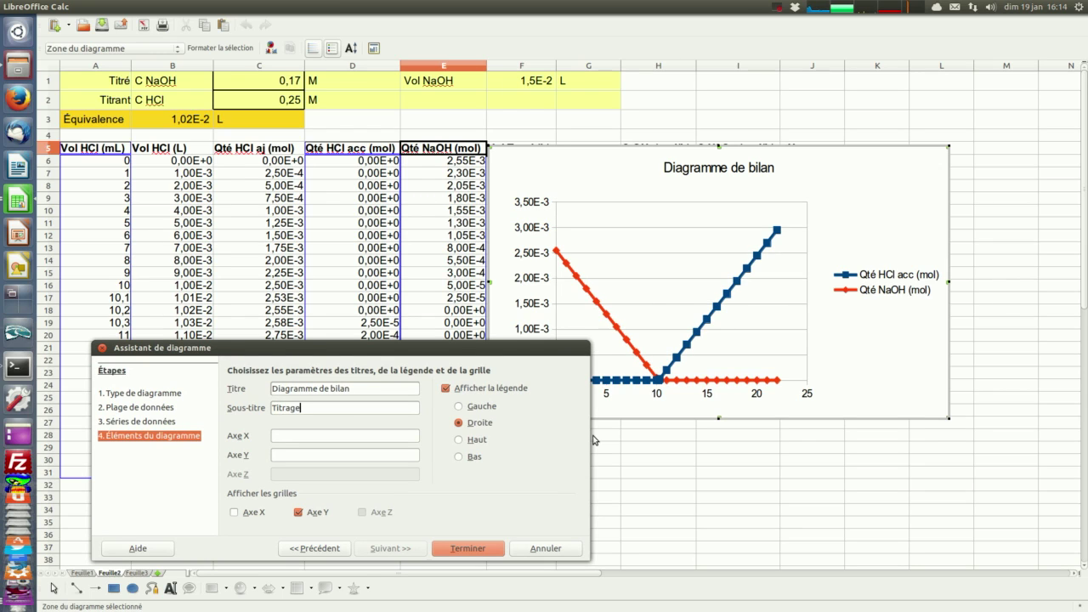
{"action": "type", "text": " NaOH par HCl"}
{"action": "key", "text": "Tab"}
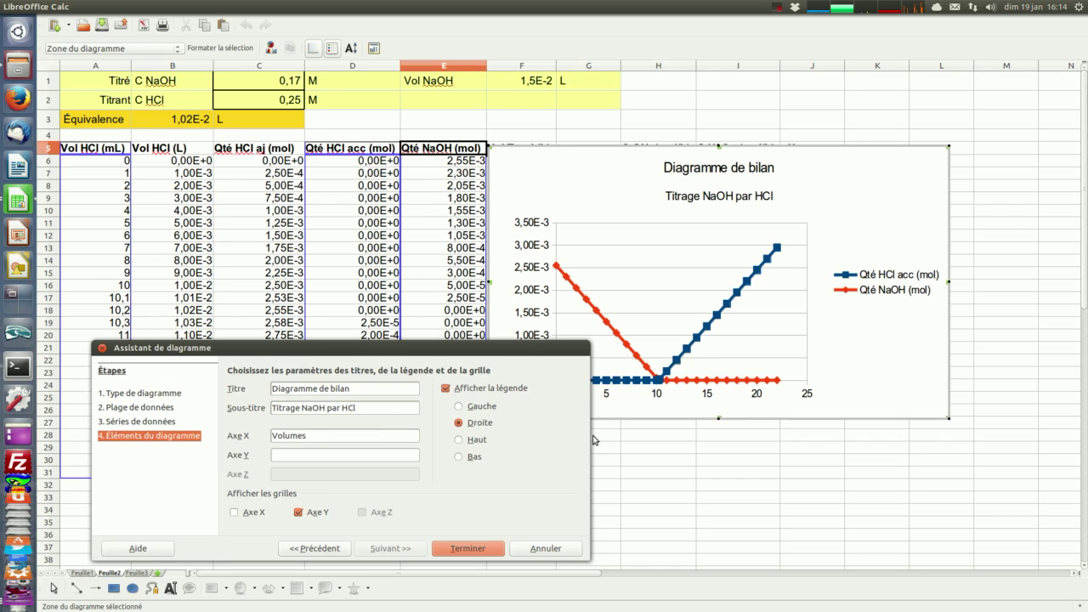
Step: Label the X axis "Volumes HCl ajoutés (en mL)" and the Y axis "Quantités (en mol)", show the X-axis grid and finish the chart
{"action": "type", "text": "Volumes HCl ajoutés (en mL"}
{"action": "key", "text": "Tab"}
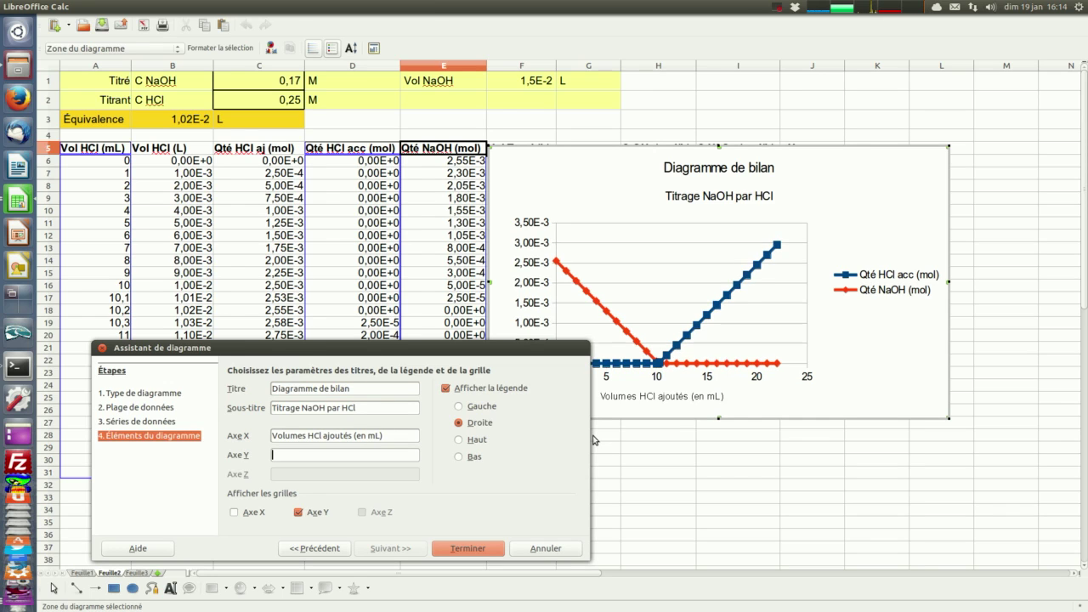
{"action": "type", "text": "Quantités (en mol"}
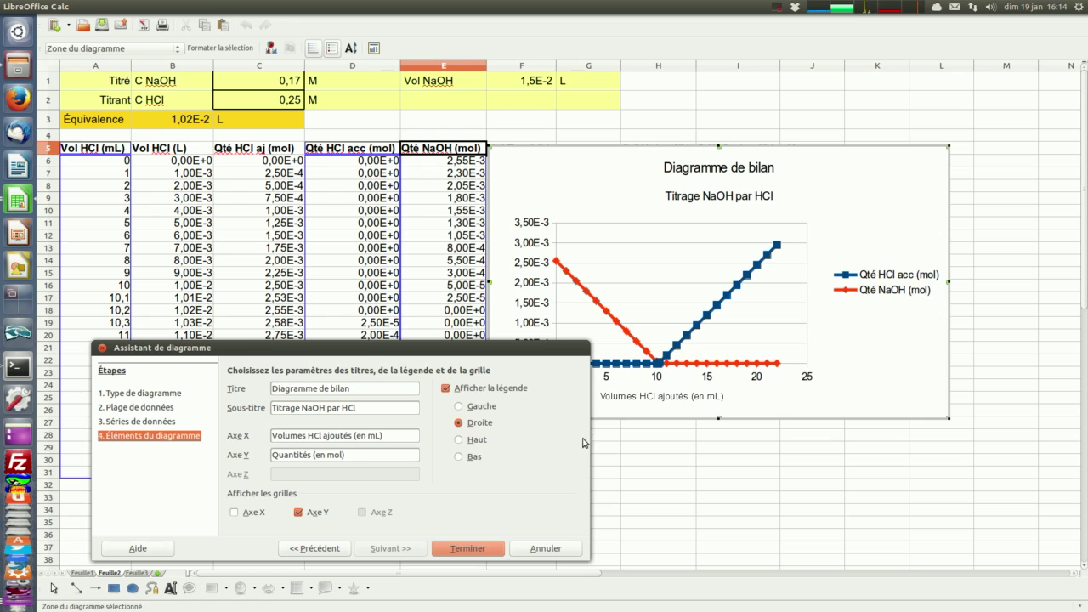
{"action": "left_click", "coordinate": [244, 517]}
{"action": "left_click", "coordinate": [459, 549]}
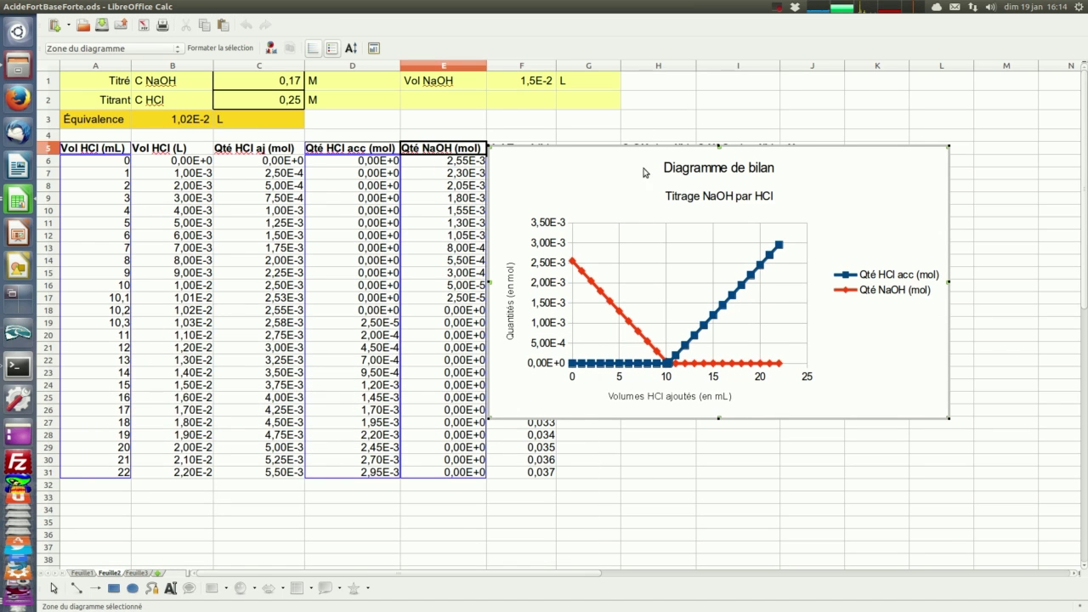
Step: Move the chart clear of the data columns, beside the table and below the concentration and pH headers
{"action": "left_click", "coordinate": [872, 123]}
{"action": "left_click_drag", "start_coordinate": [863, 180], "coordinate": [855, 246]}
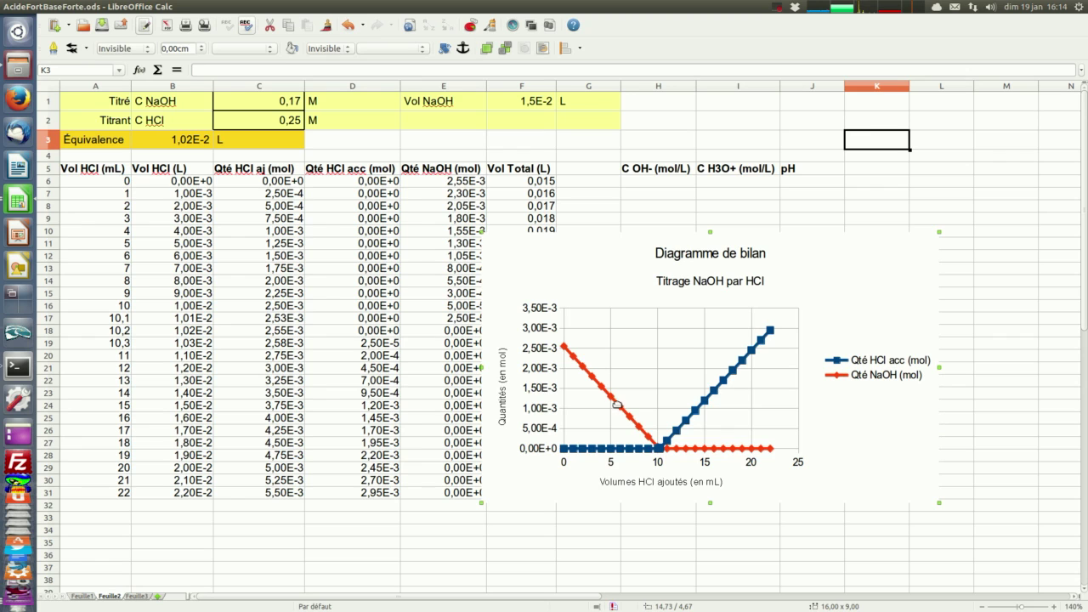
{"action": "left_click_drag", "start_coordinate": [598, 278], "coordinate": [704, 268]}
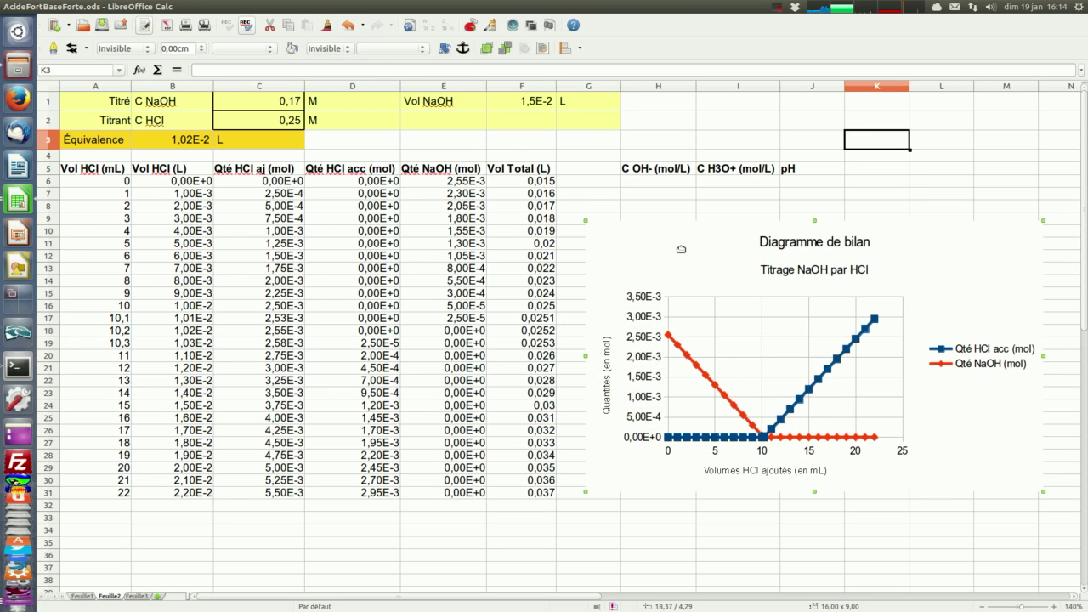
Step: Give the pre-equivalence rows 6 to 17 a yellow background
{"action": "left_click", "coordinate": [48, 181]}
{"action": "left_click_drag", "start_coordinate": [48, 186], "coordinate": [41, 323]}
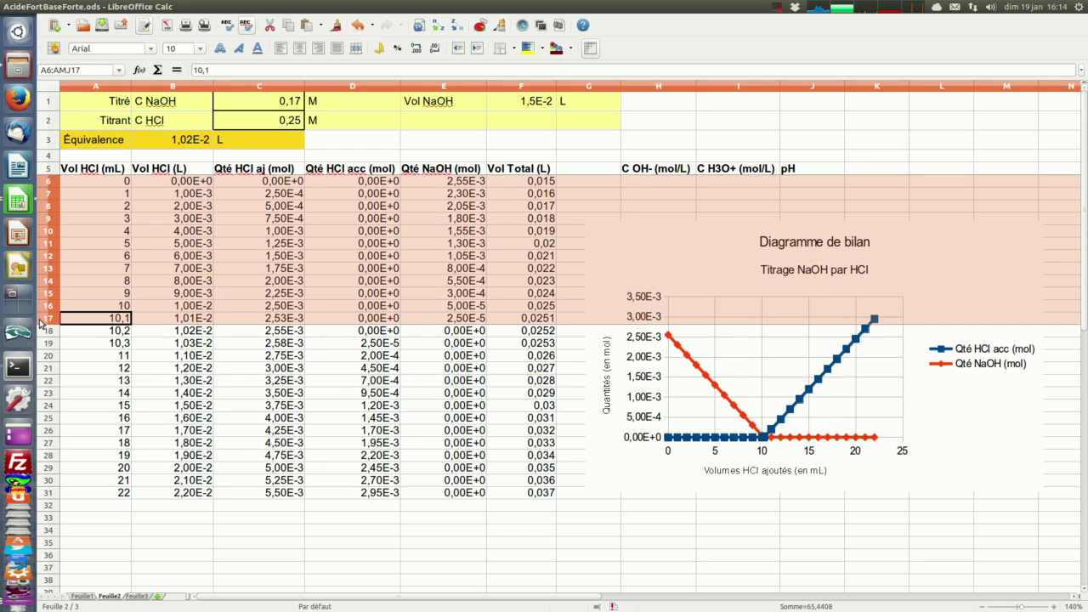
{"action": "left_click", "coordinate": [528, 49]}
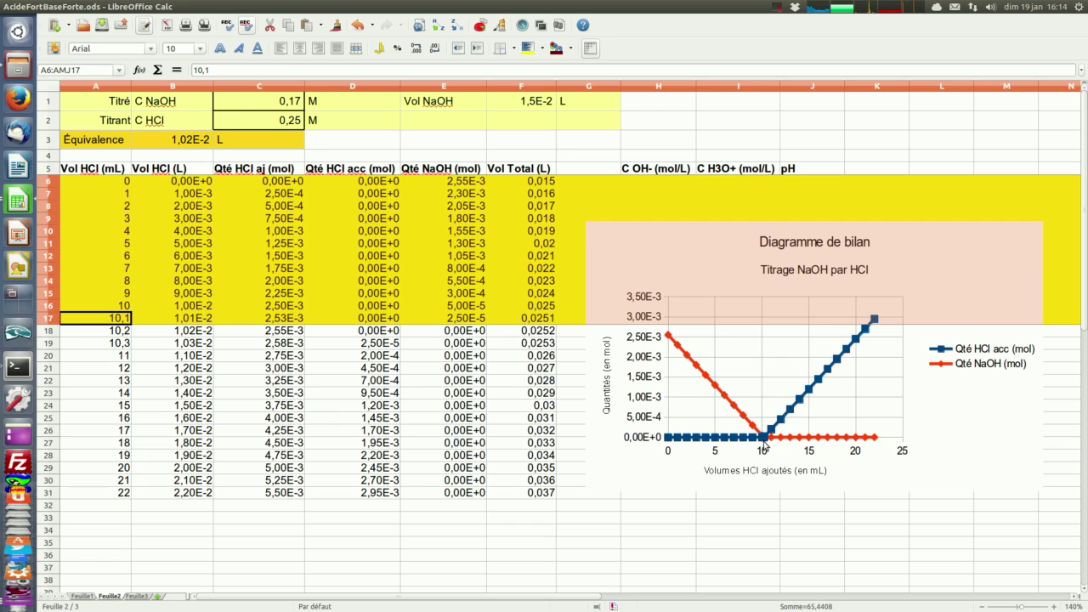
Step: Give the equivalence row 18 an Ubuntu Orange background
{"action": "left_click", "coordinate": [48, 333]}
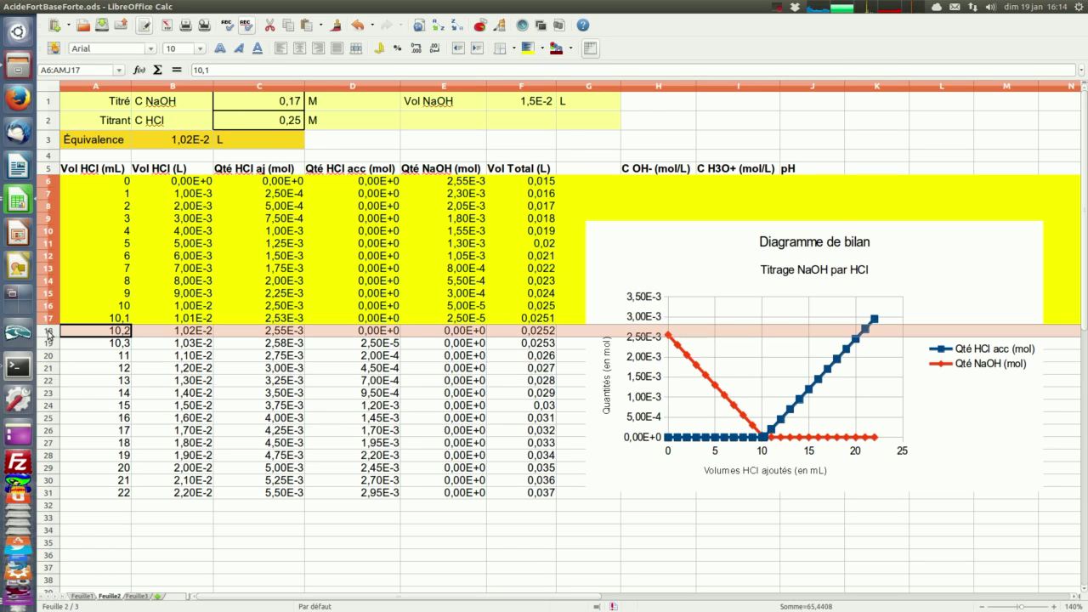
{"action": "left_click", "coordinate": [543, 49]}
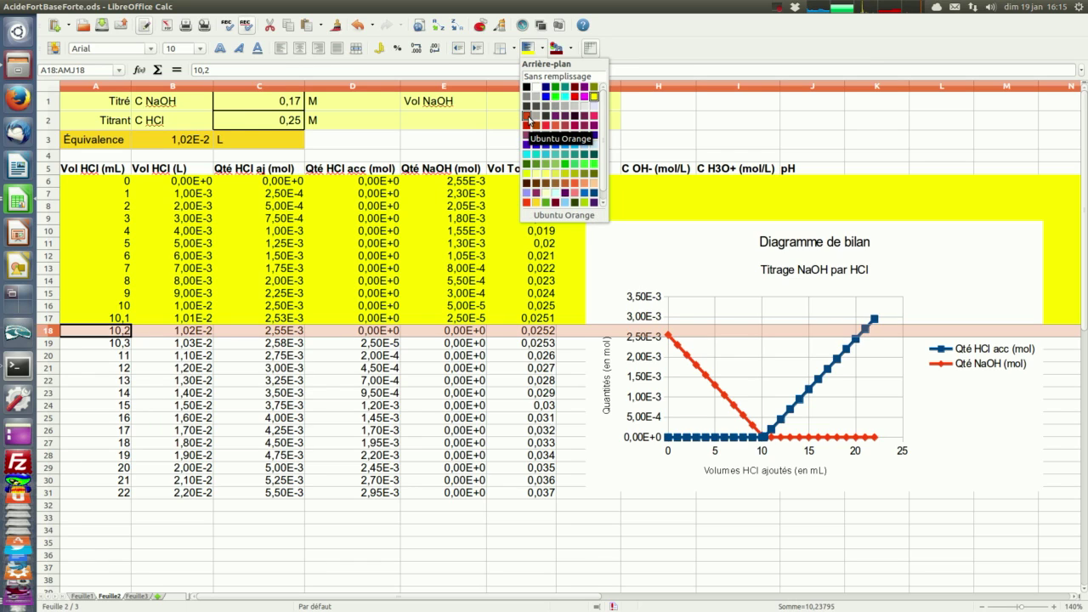
{"action": "left_click", "coordinate": [526, 117]}
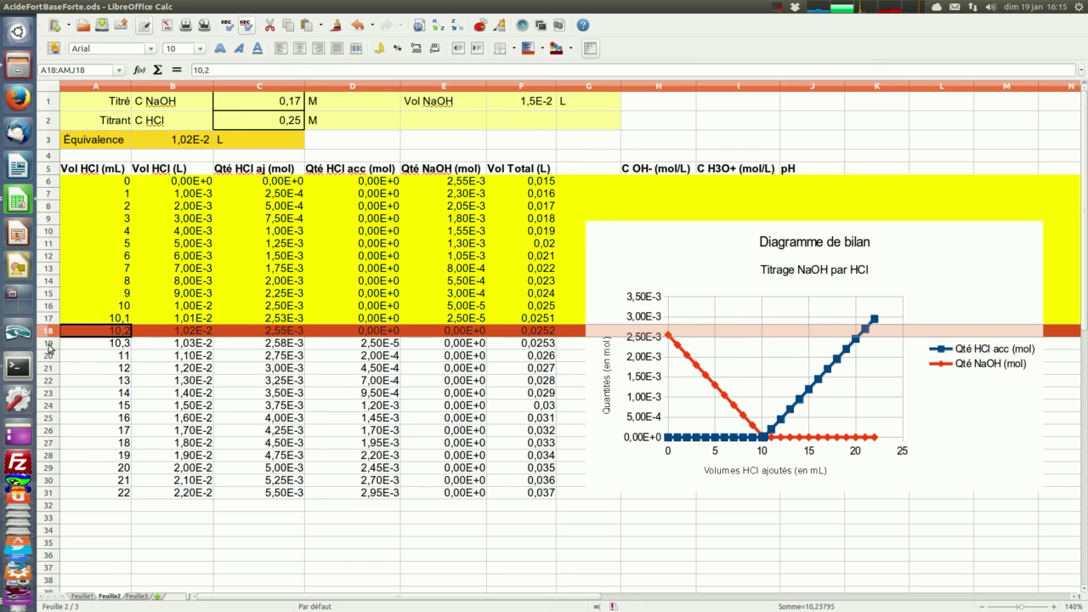
Step: Give the post-equivalence rows 19 to 31 a Turquoise clair background
{"action": "left_click", "coordinate": [48, 343]}
{"action": "left_click_drag", "start_coordinate": [49, 344], "coordinate": [198, 476]}
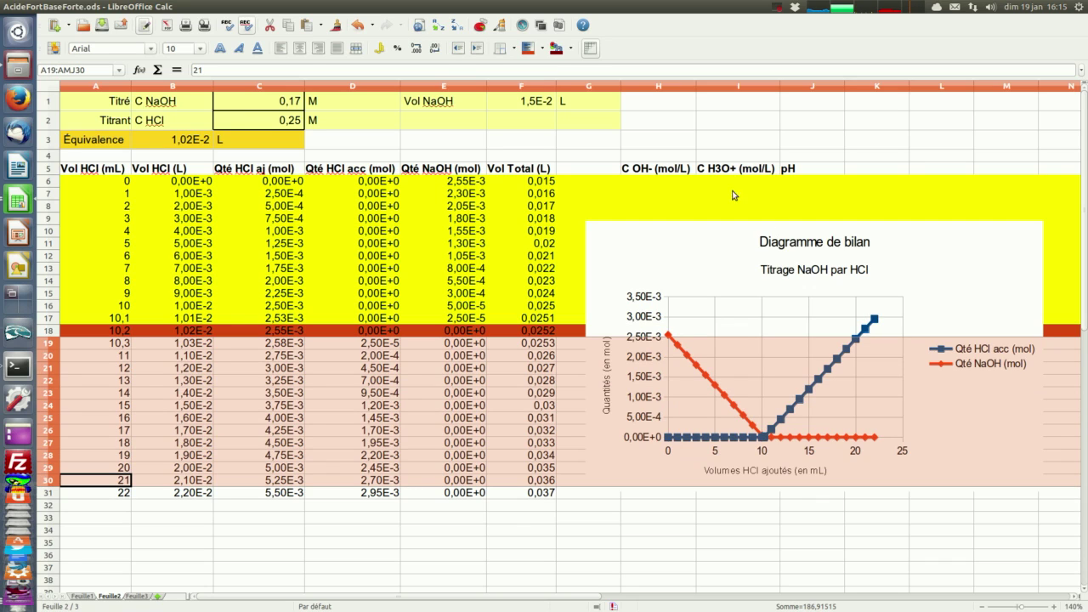
{"action": "left_click", "coordinate": [541, 49]}
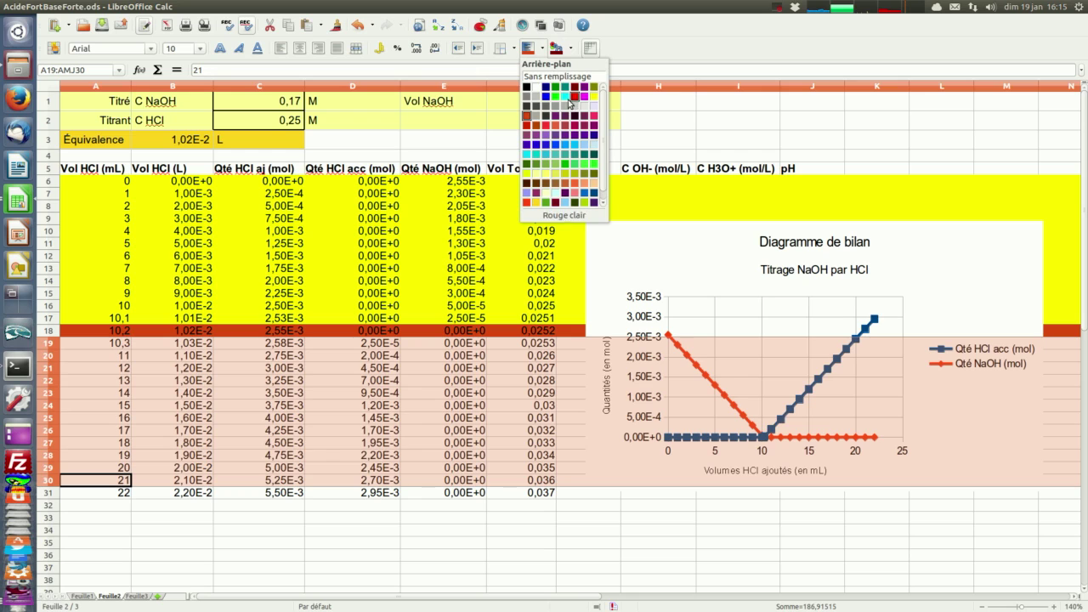
{"action": "left_click", "coordinate": [565, 97]}
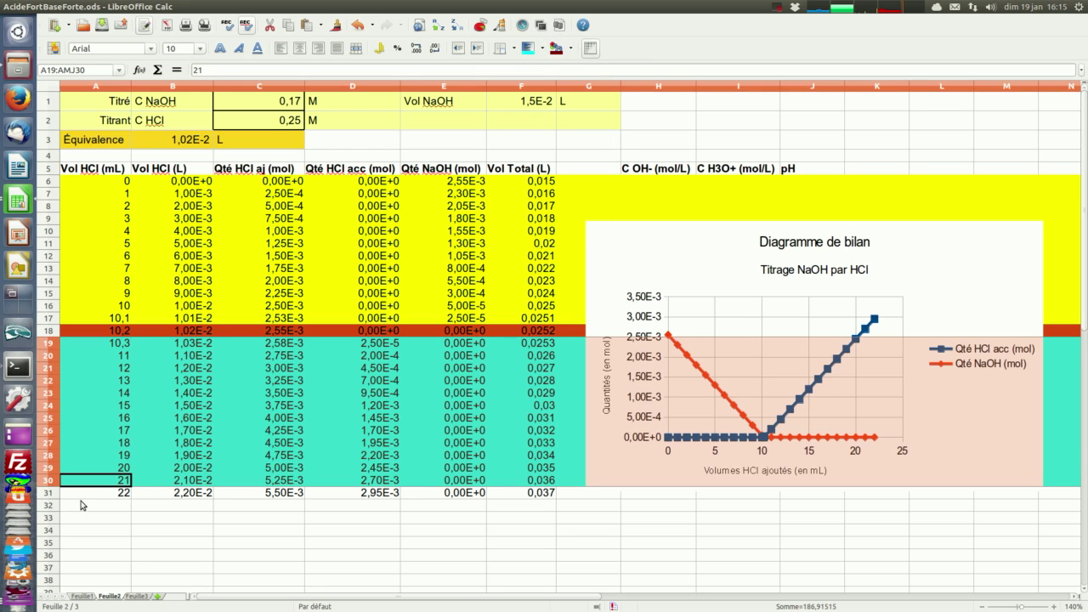
{"action": "left_click", "coordinate": [48, 493]}
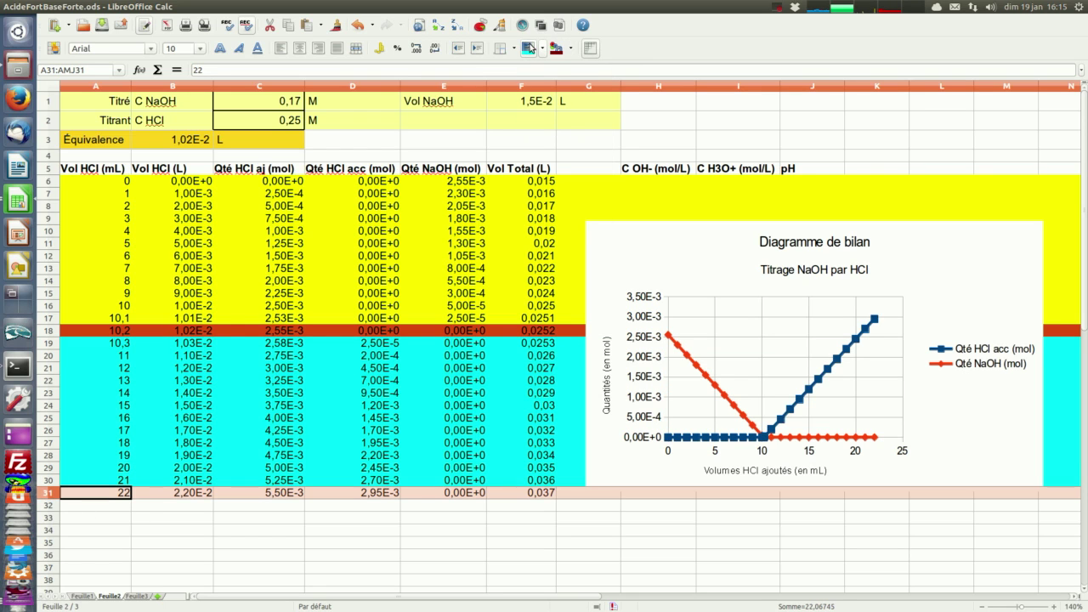
{"action": "left_click", "coordinate": [528, 48]}
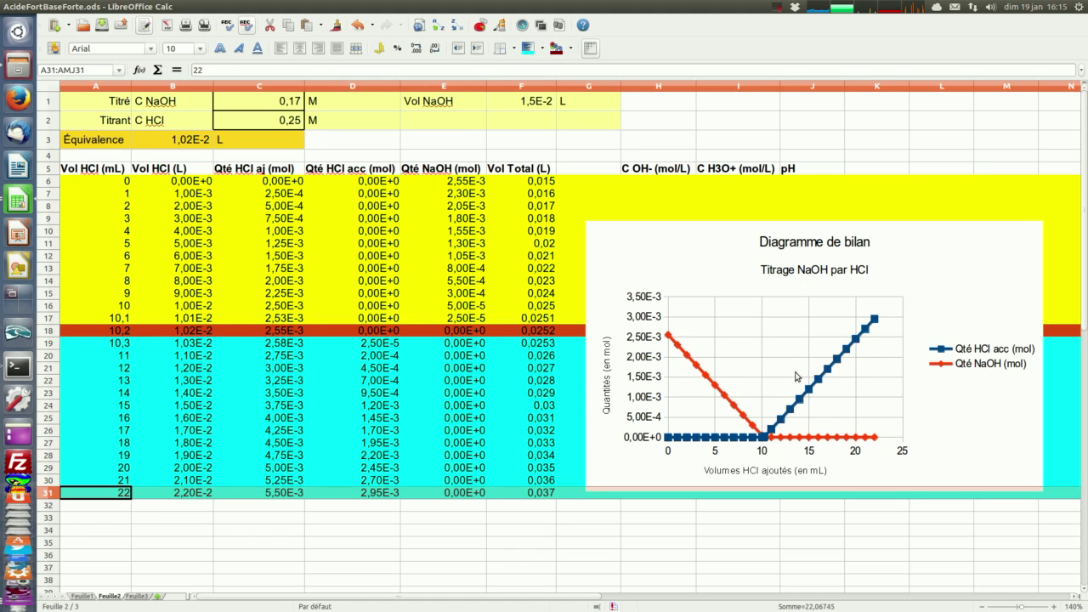
Step: Move the mole-balance chart below the data table, clear of the concentration and pH columns
{"action": "left_click", "coordinate": [926, 238]}
{"action": "mouse_move", "coordinate": [959, 238]}
{"action": "left_mouse_down"}
{"action": "mouse_move", "coordinate": [947, 226]}
{"action": "mouse_move", "coordinate": [569, 462]}
{"action": "mouse_move", "coordinate": [505, 519]}
{"action": "mouse_move", "coordinate": [502, 539]}
{"action": "mouse_move", "coordinate": [450, 542]}
{"action": "mouse_move", "coordinate": [451, 556]}
{"action": "left_mouse_up"}
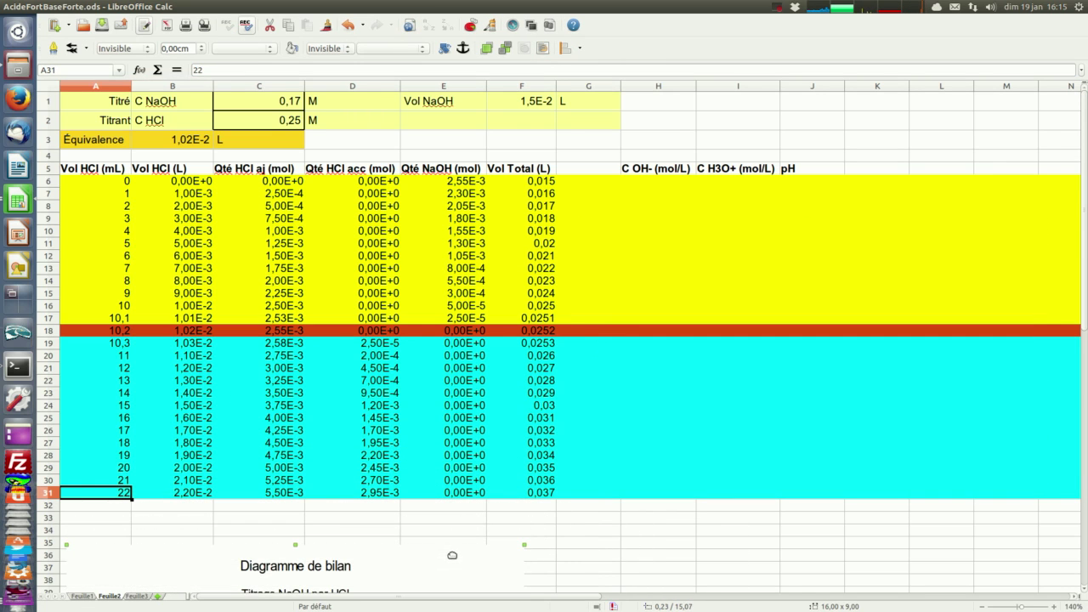
Step: Calculate the OH- concentration in H6 with =E6/F6 and fill the formula down to H31
{"action": "left_click", "coordinate": [649, 181]}
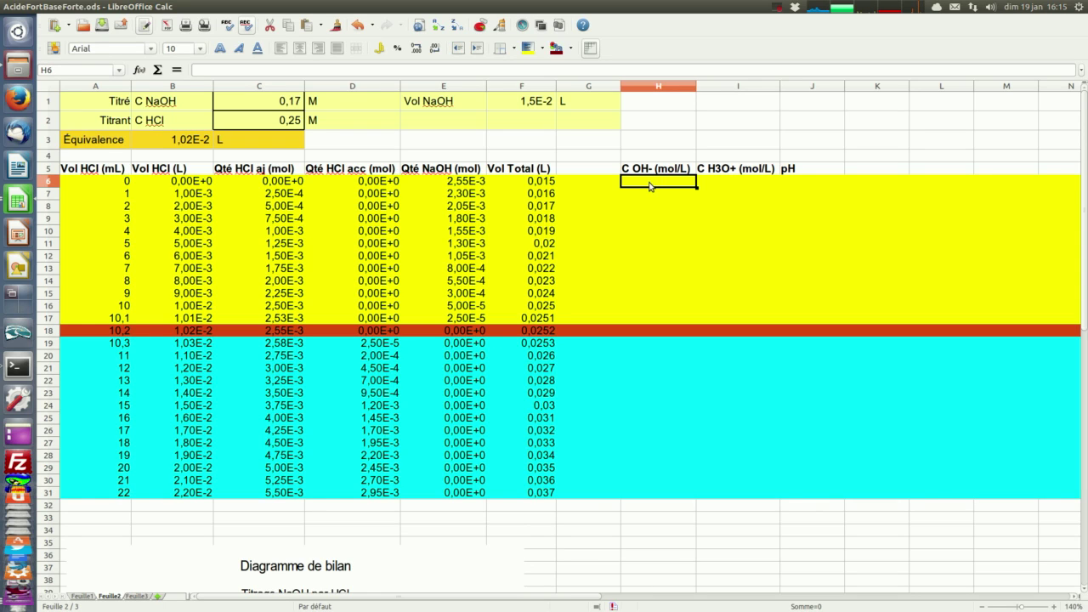
{"action": "type", "text": "="}
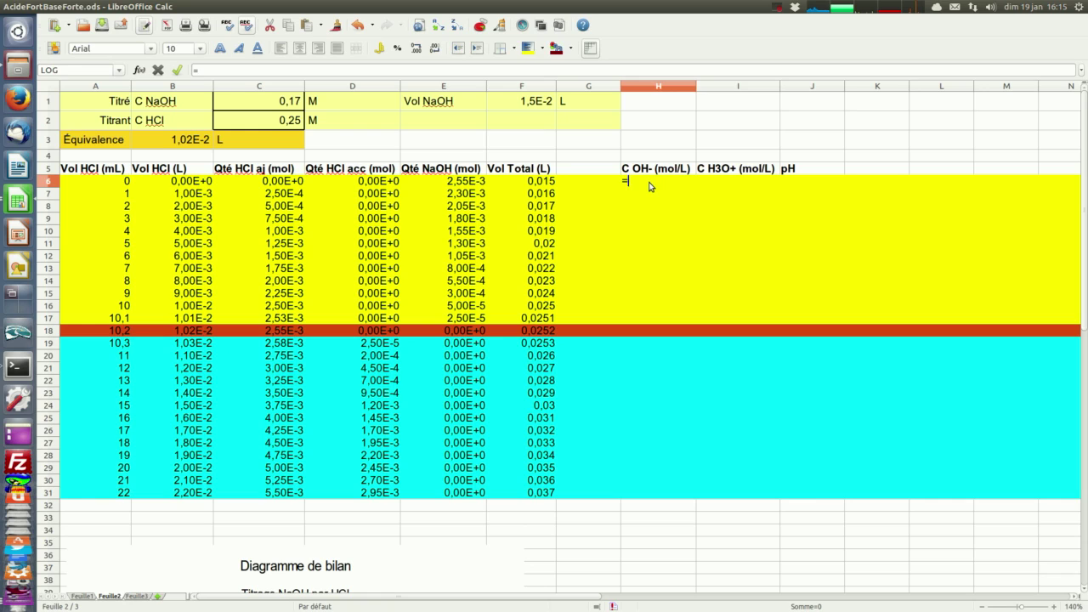
{"action": "left_click", "coordinate": [457, 182]}
{"action": "type", "text": "/"}
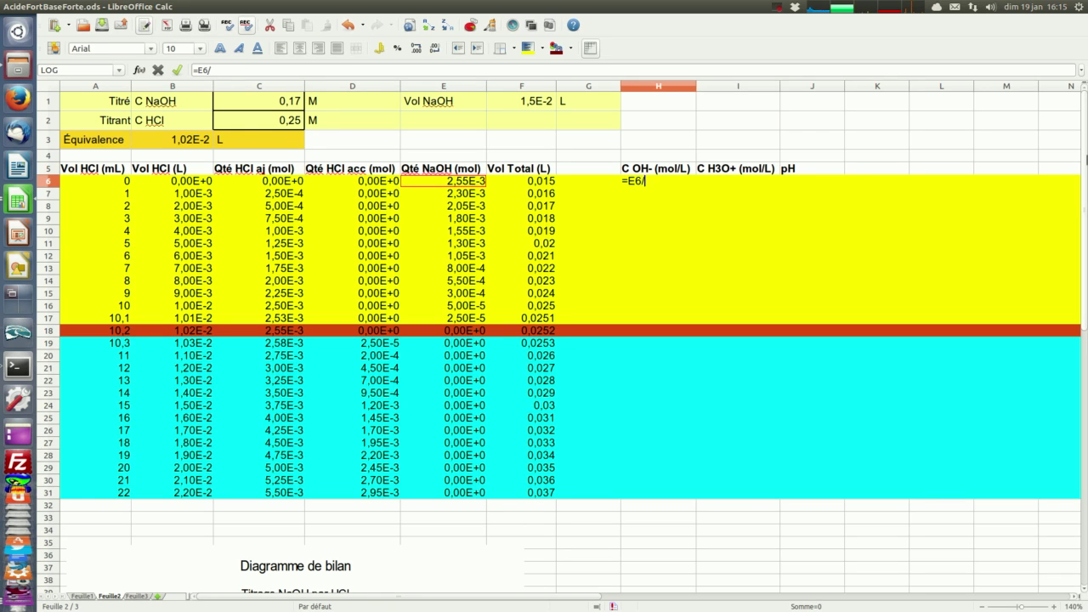
{"action": "left_click", "coordinate": [520, 183]}
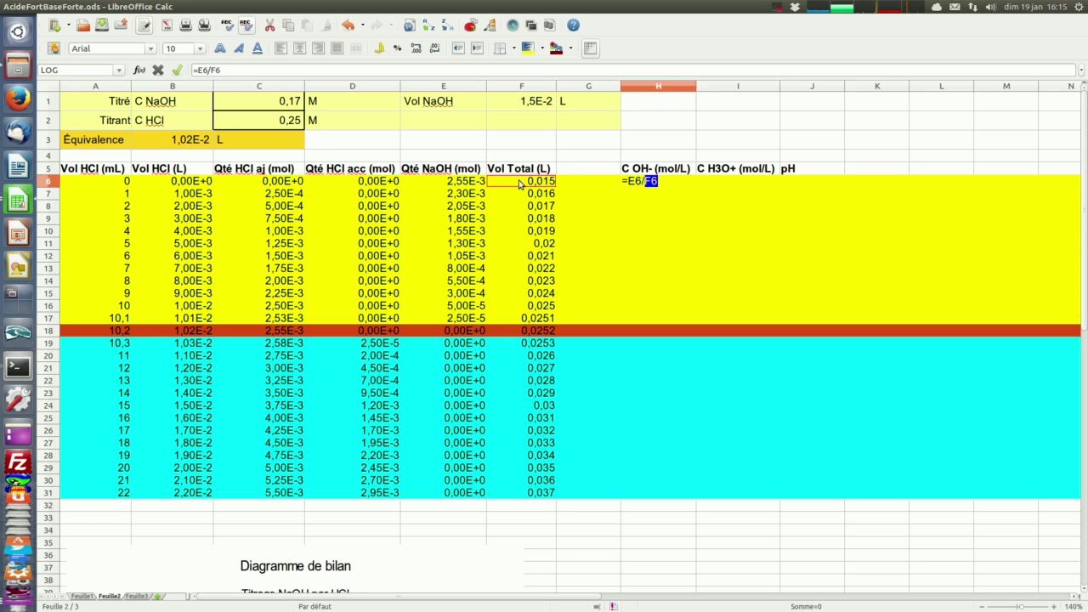
{"action": "key", "text": "Return"}
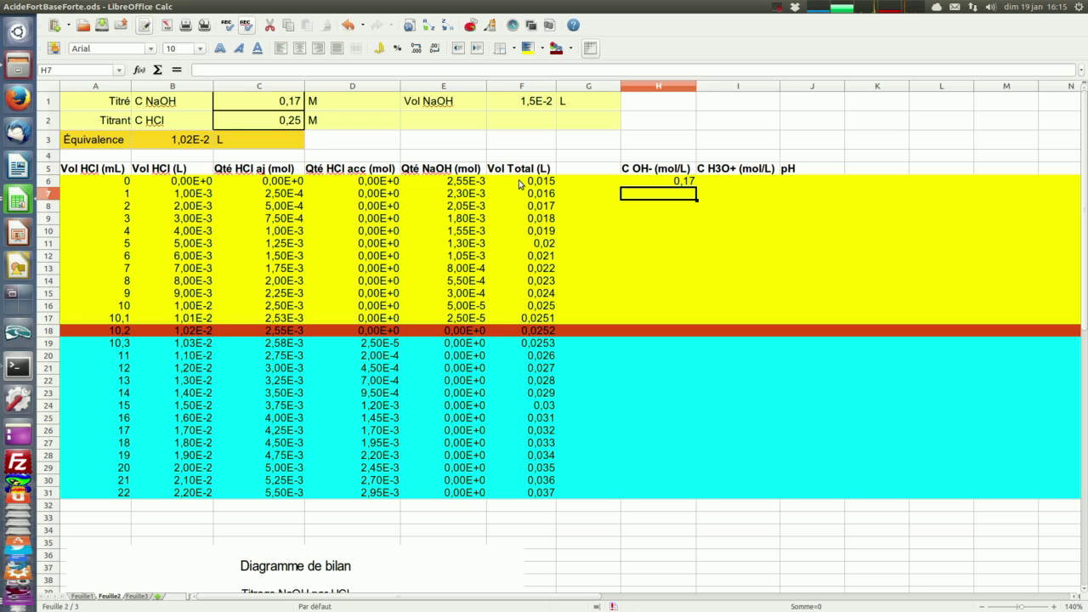
{"action": "left_click", "coordinate": [650, 182]}
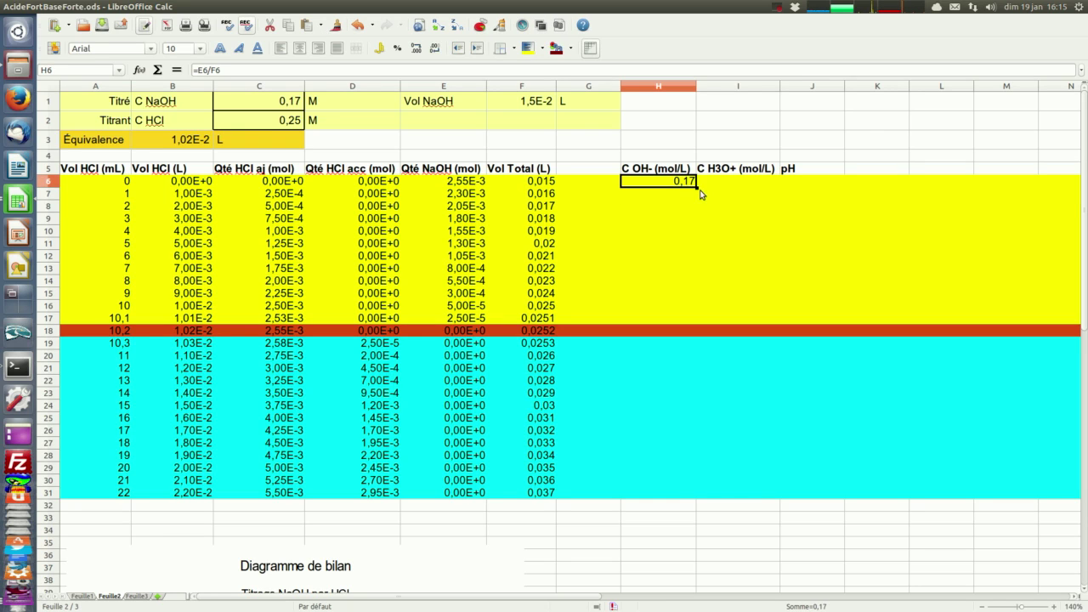
{"action": "left_click_drag", "start_coordinate": [695, 189], "coordinate": [680, 501]}
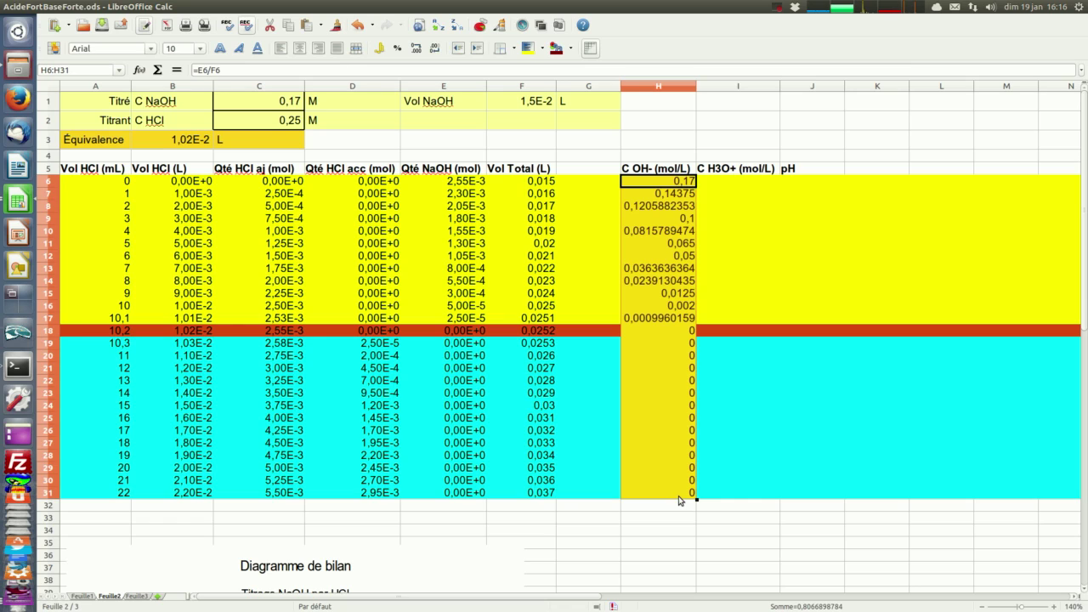
Step: Calculate the H3O+ concentration in I6 with =D6/F6 and fill the formula down to I31
{"action": "left_click", "coordinate": [728, 186]}
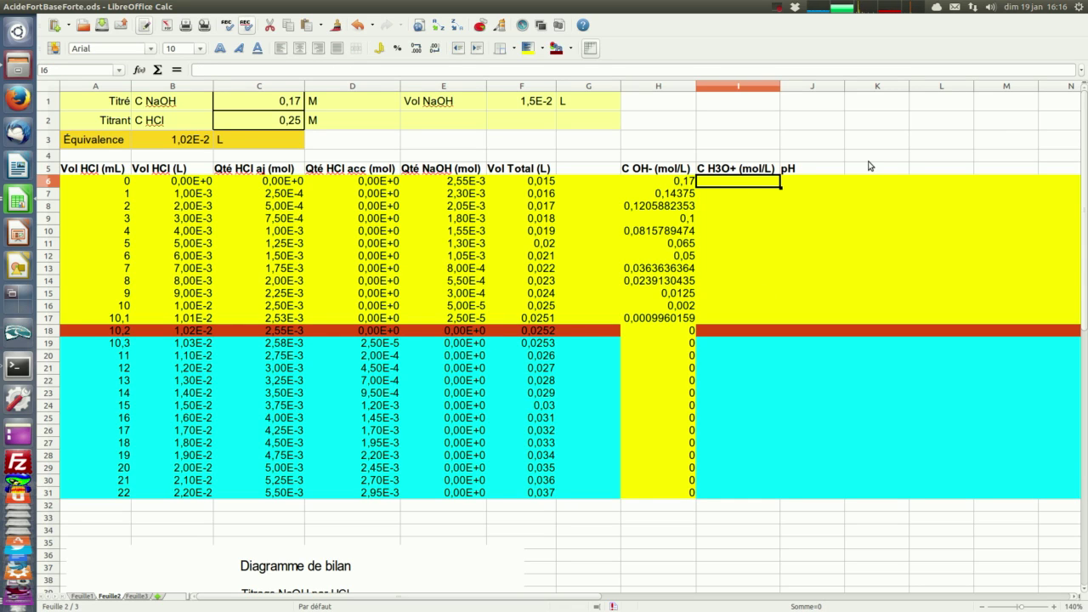
{"action": "type", "text": "="}
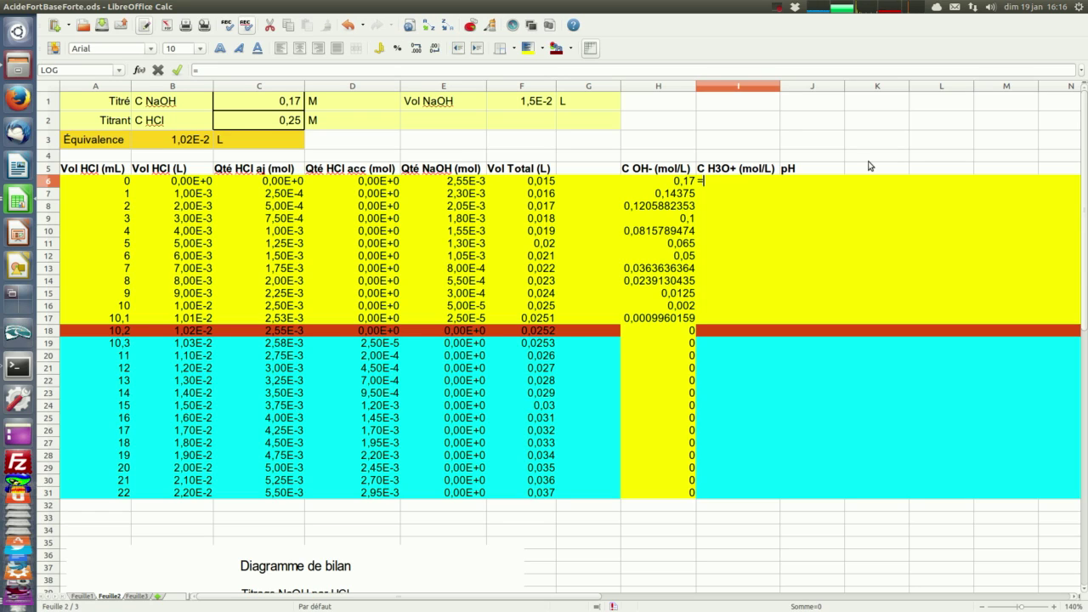
{"action": "left_click", "coordinate": [364, 182]}
{"action": "type", "text": "/"}
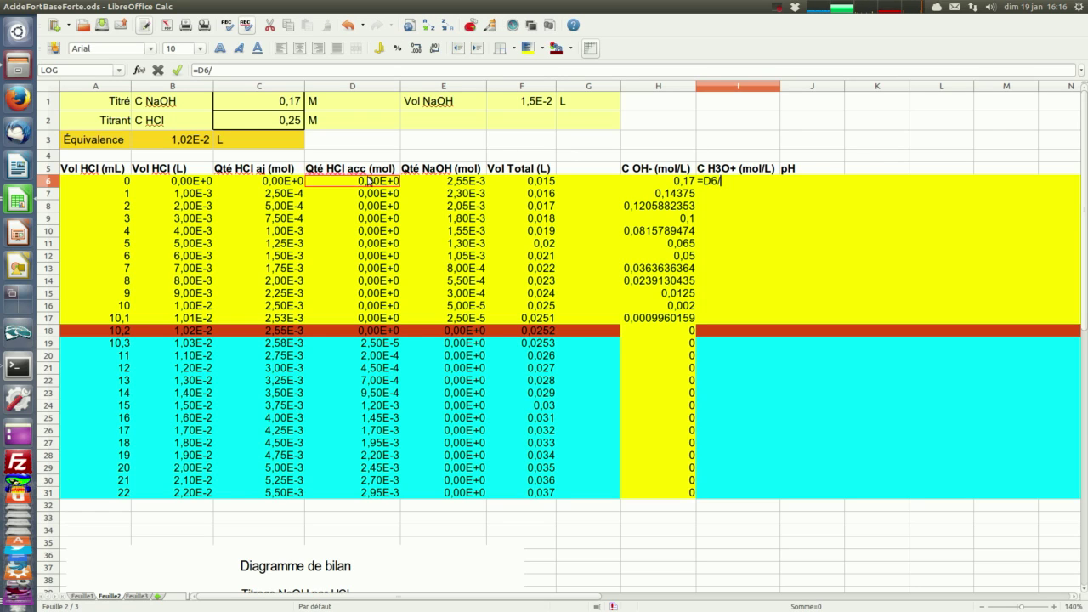
{"action": "left_click", "coordinate": [532, 183]}
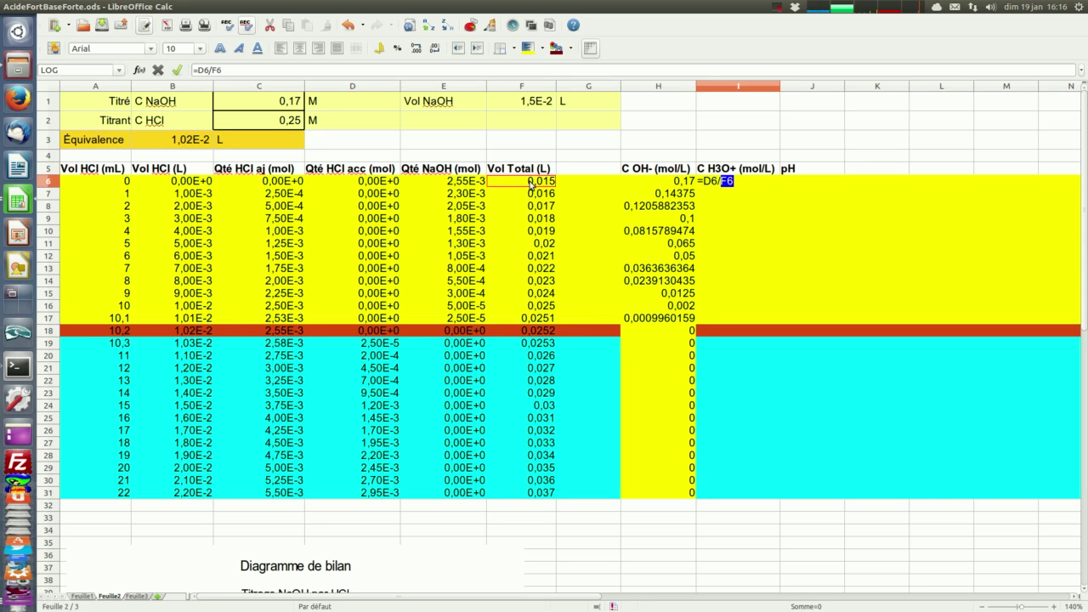
{"action": "key", "text": "Return"}
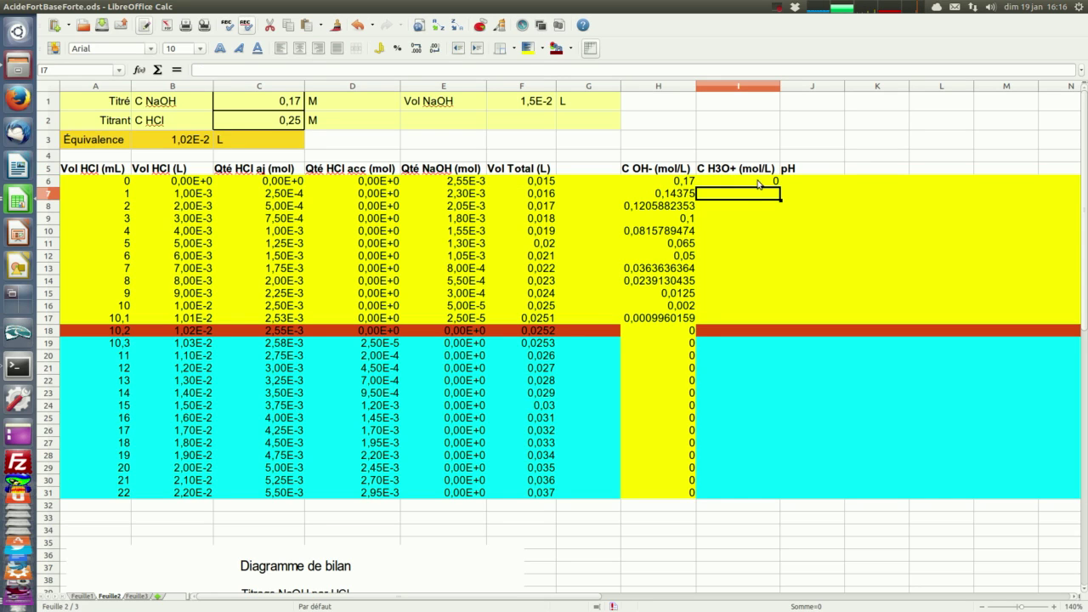
{"action": "left_click", "coordinate": [764, 183]}
{"action": "left_click_drag", "start_coordinate": [779, 185], "coordinate": [767, 495]}
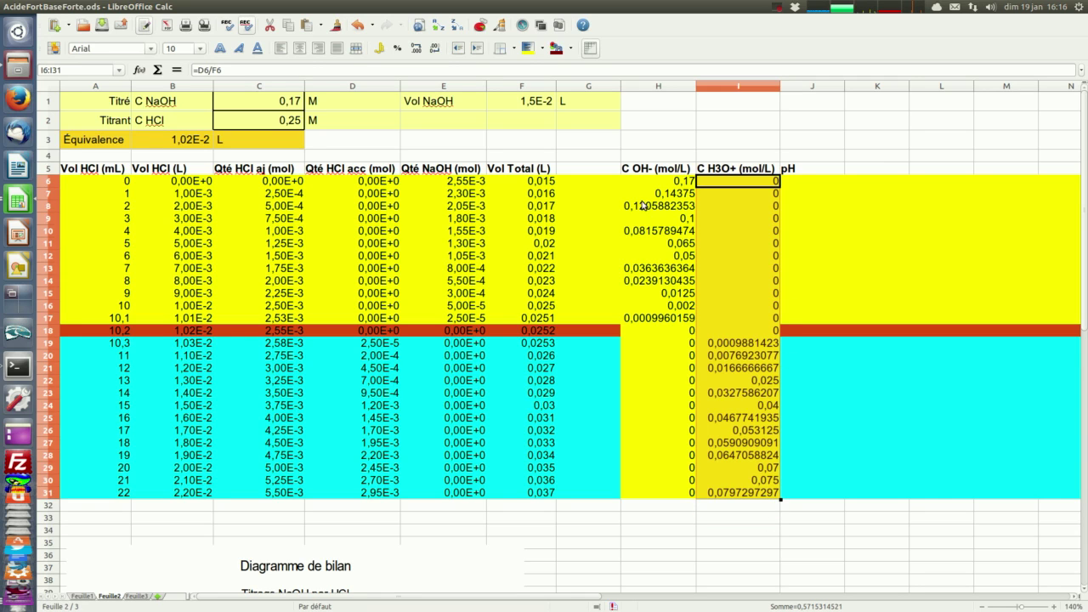
Step: Format the concentration cells H6:I31 as scientific numbers with the format code 0,00E+0
{"action": "left_click", "coordinate": [644, 182]}
{"action": "left_click_drag", "start_coordinate": [644, 183], "coordinate": [739, 491]}
{"action": "right_click", "coordinate": [666, 195]}
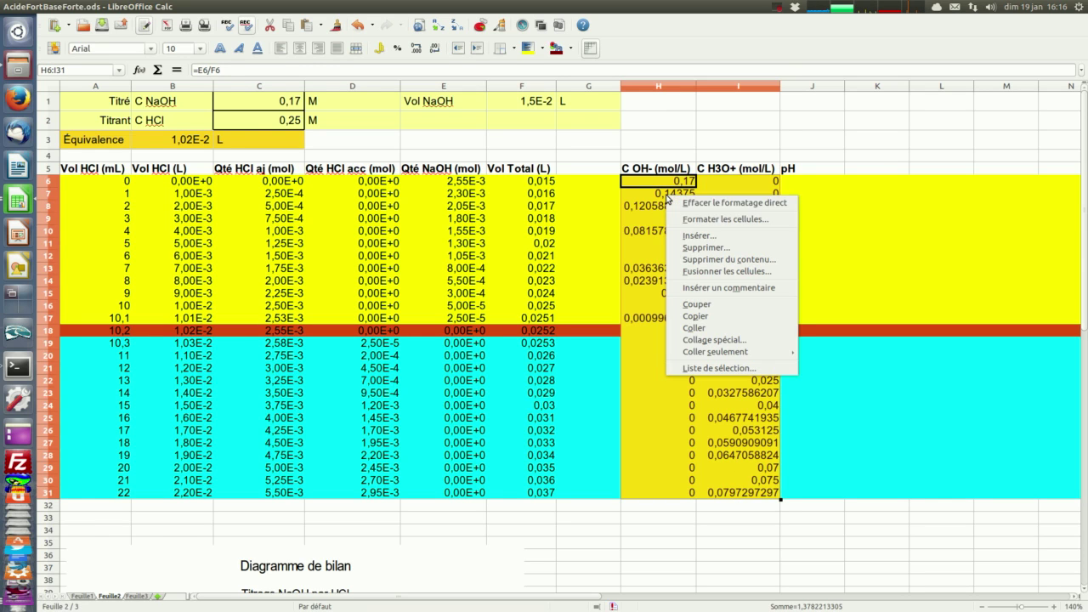
{"action": "left_click", "coordinate": [721, 225]}
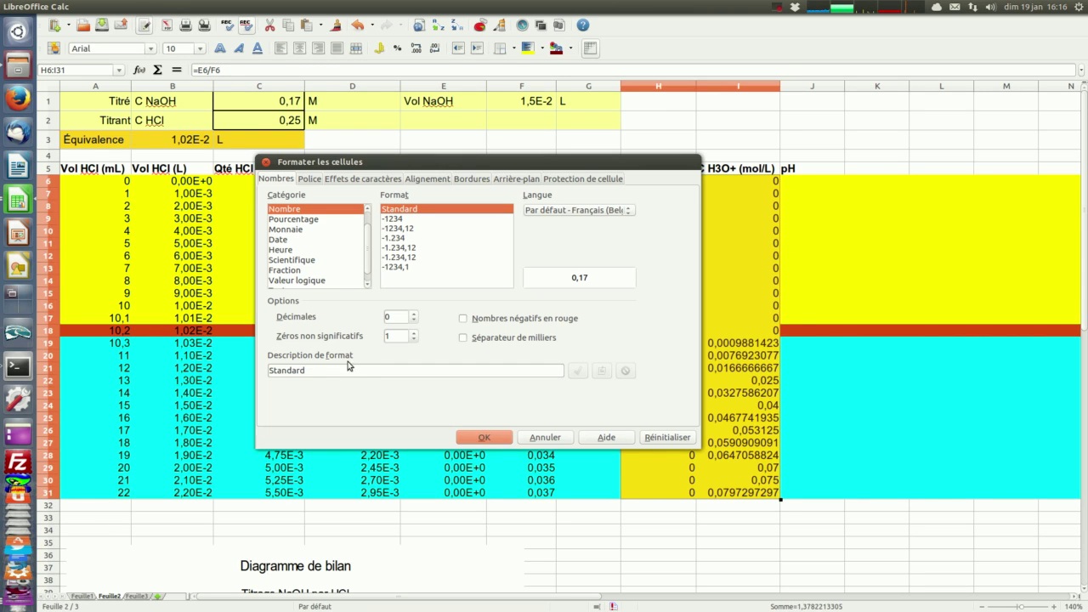
{"action": "left_click", "coordinate": [303, 260]}
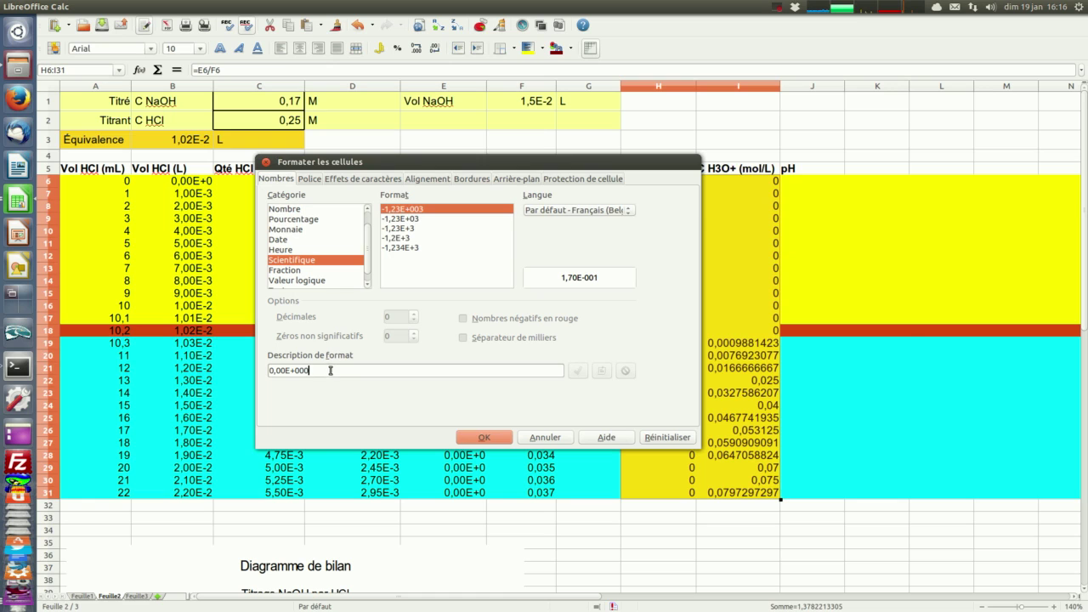
{"action": "key", "text": "BackSpace"}
{"action": "key", "text": "BackSpace"}
{"action": "left_click", "coordinate": [484, 437]}
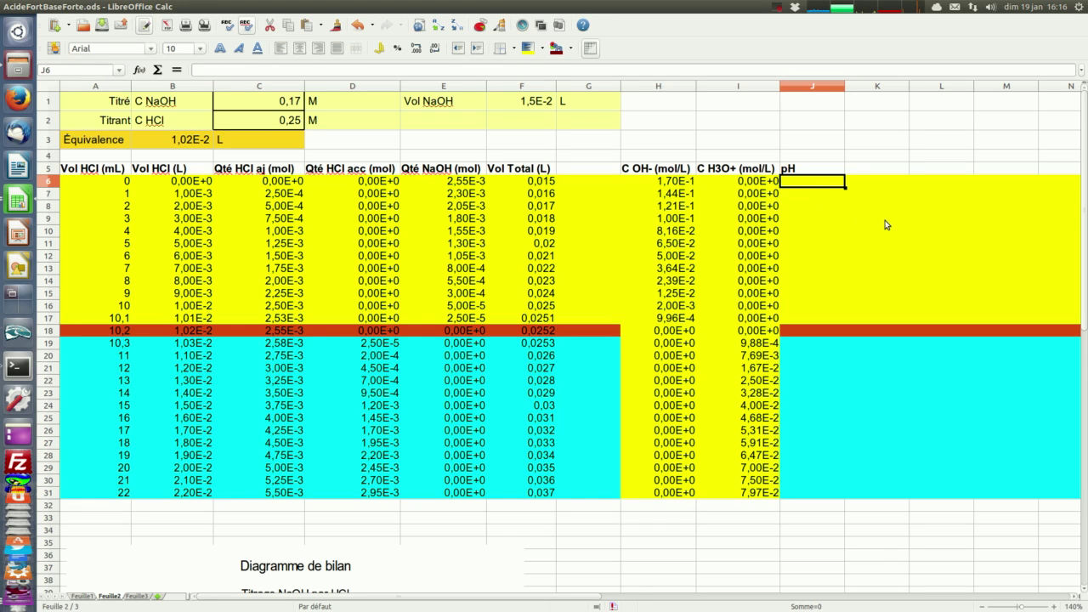
Step: Give the whole equivalence row 18 a Rouge 6 background and select the post-equivalence rows 19 to 31
{"action": "left_click", "coordinate": [47, 331]}
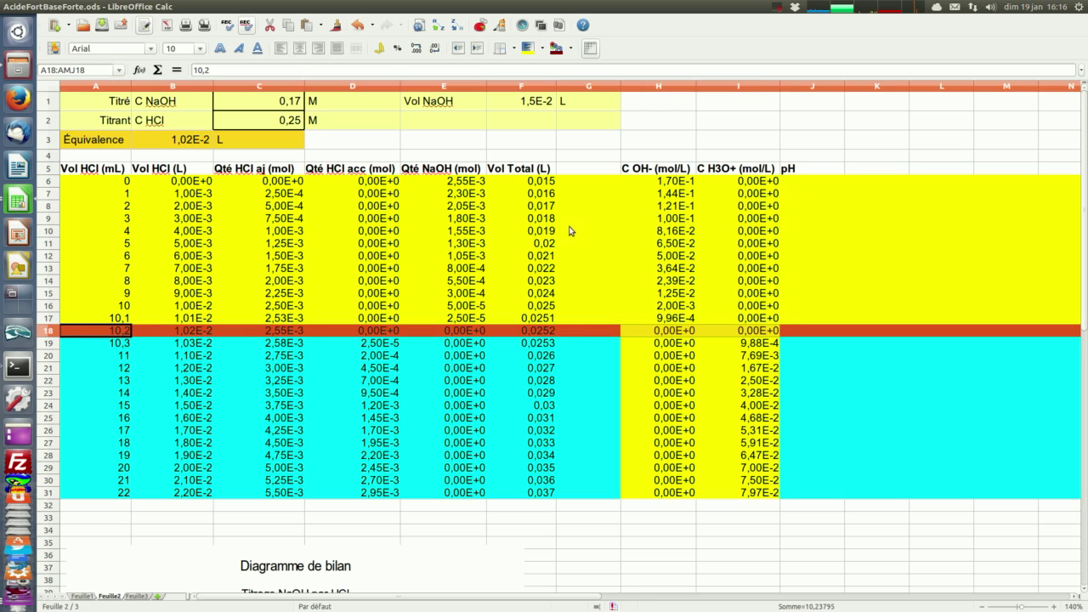
{"action": "left_click", "coordinate": [542, 49]}
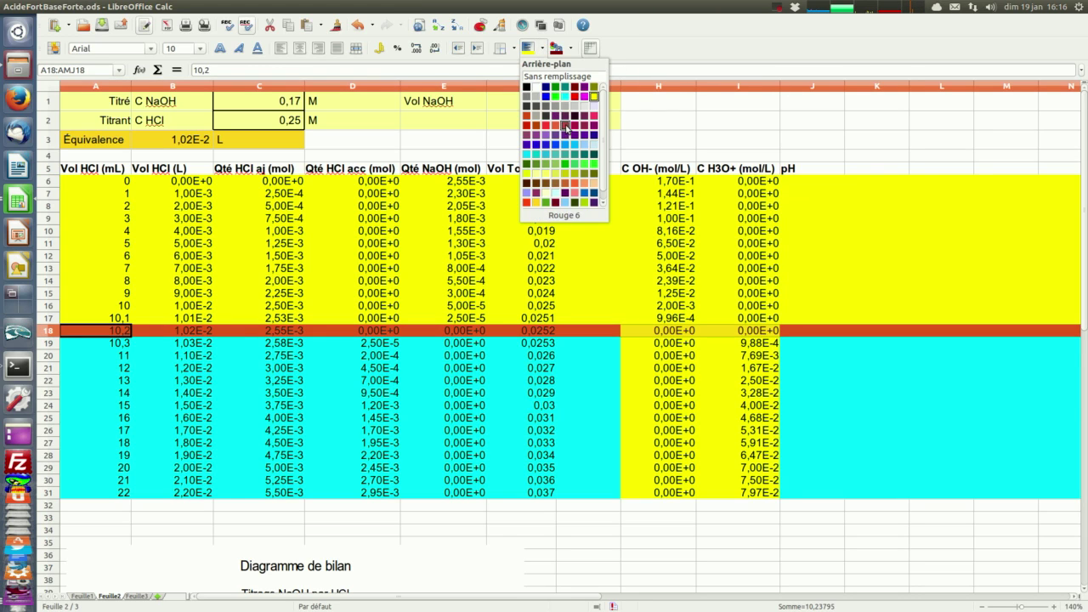
{"action": "left_click", "coordinate": [565, 126]}
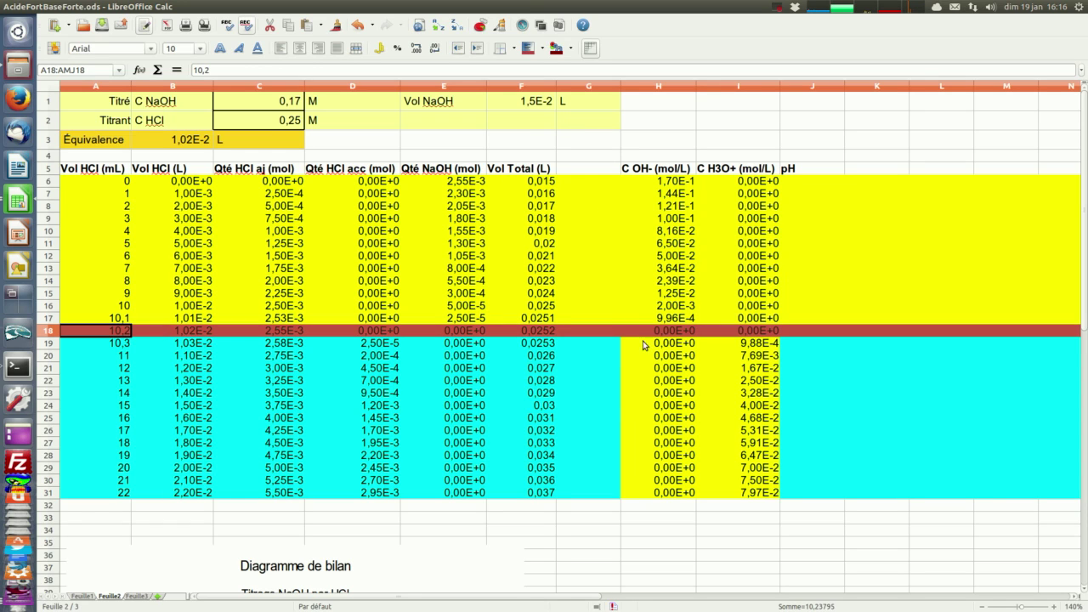
{"action": "left_click_drag", "start_coordinate": [51, 343], "coordinate": [48, 493]}
{"action": "left_click", "coordinate": [571, 48]}
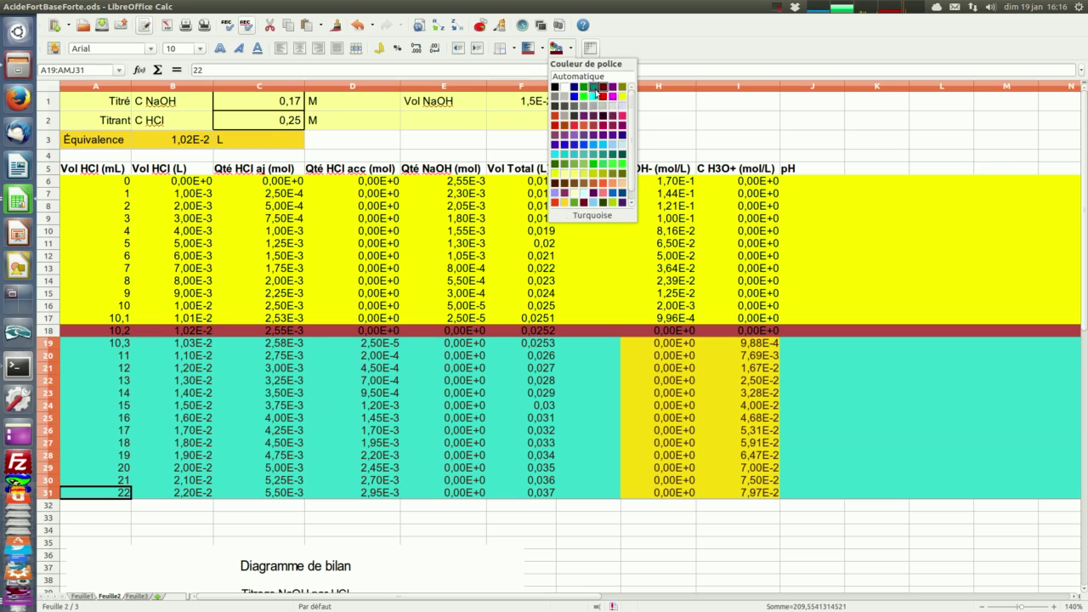
{"action": "left_click", "coordinate": [598, 98]}
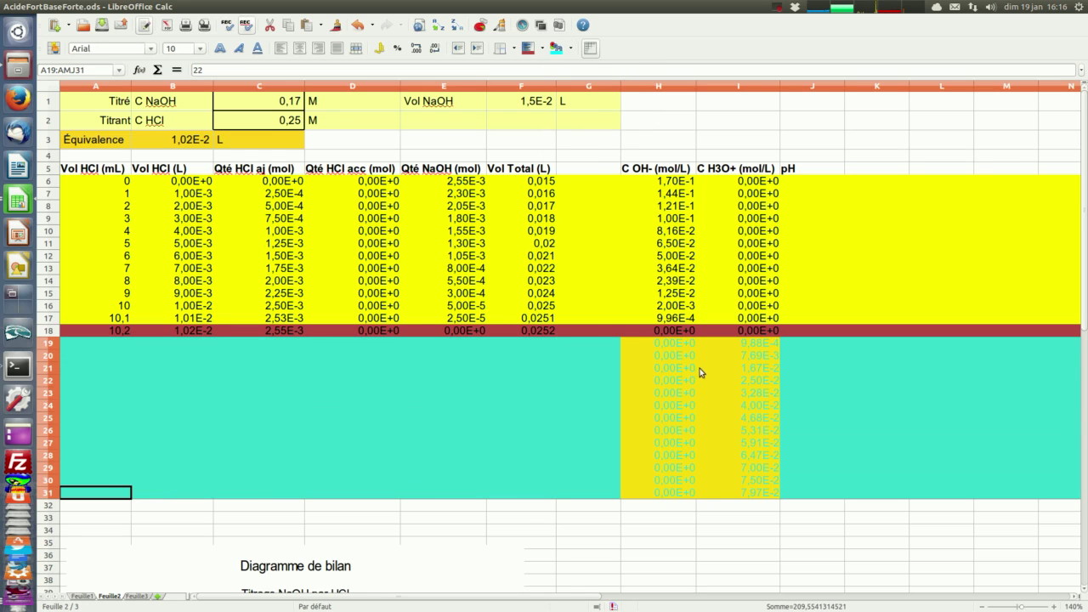
{"action": "left_click", "coordinate": [570, 48]}
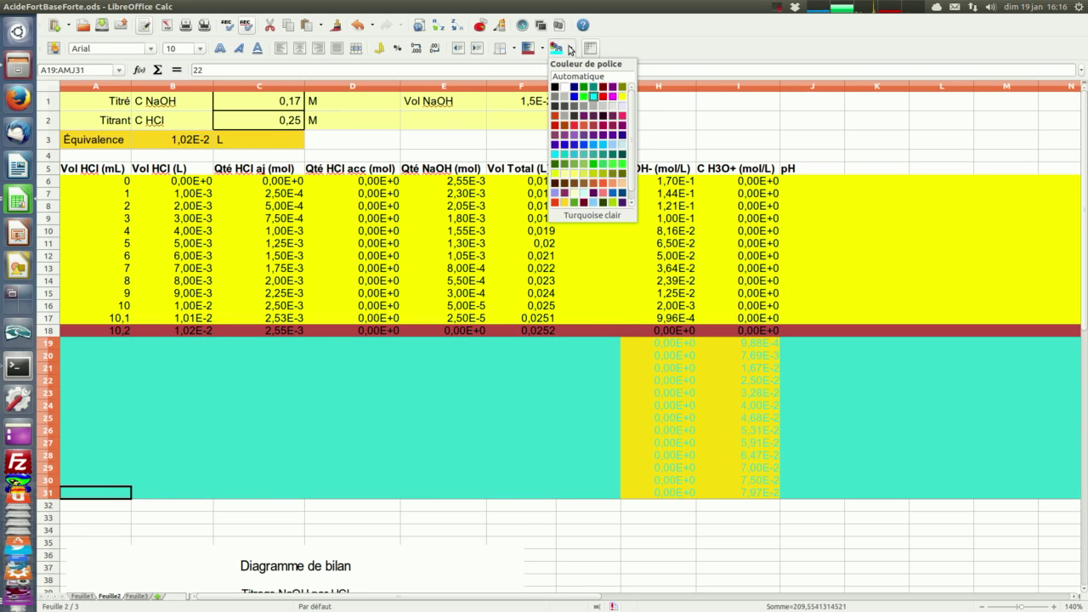
{"action": "left_click", "coordinate": [577, 76]}
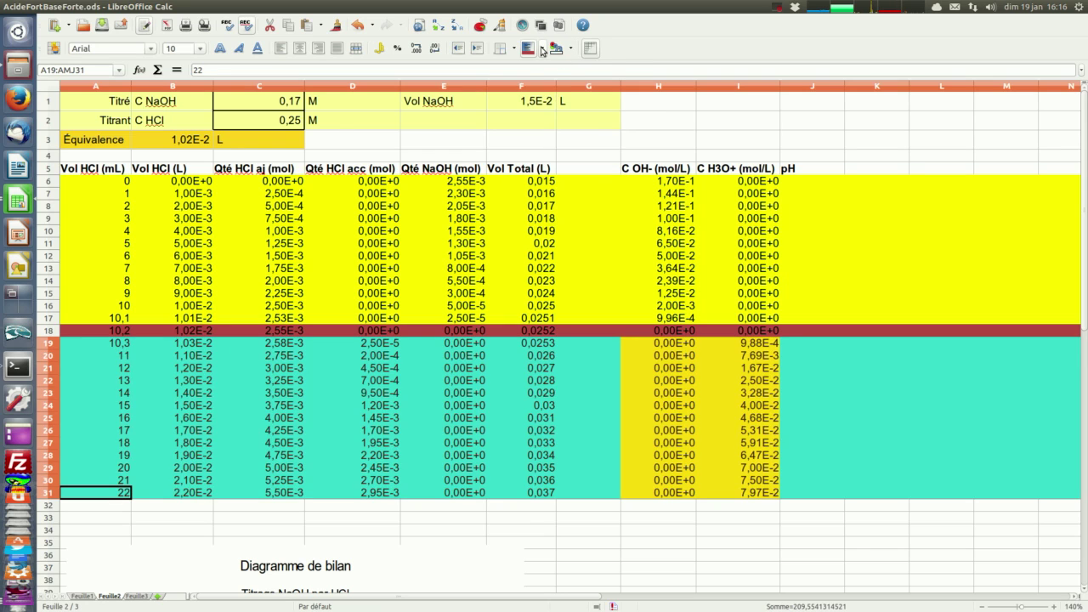
Step: Apply the Turquoise clair background to rows 19 to 31 so it also covers the concentration columns
{"action": "left_click", "coordinate": [542, 48]}
{"action": "left_click", "coordinate": [567, 97]}
{"action": "left_click", "coordinate": [775, 344]}
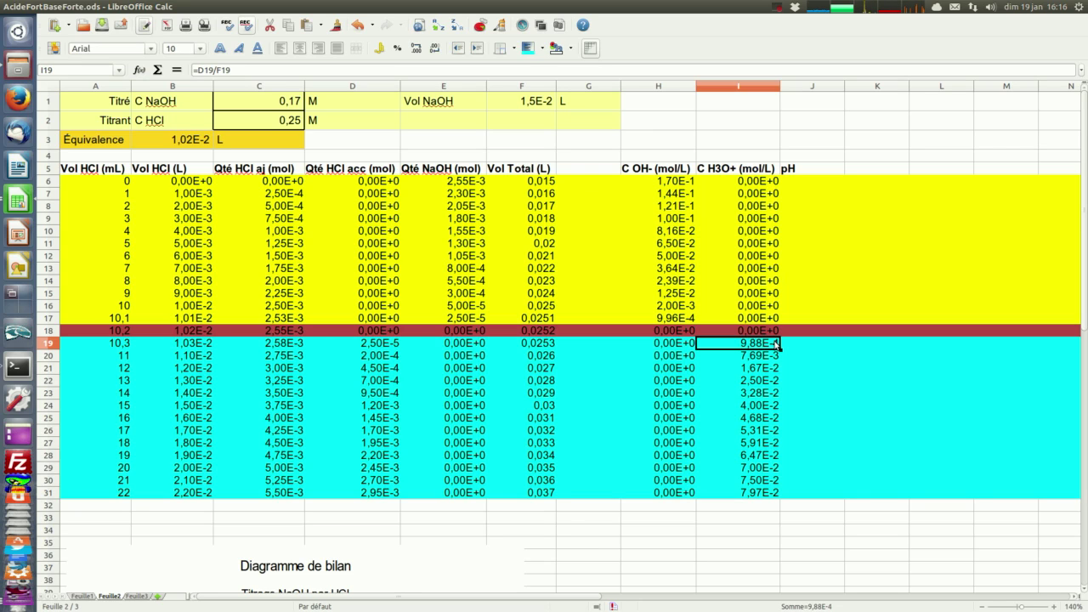
Step: Calculate the pre-equivalence pH in J6 with =14+LOG(H6;10) and fill the formula down to J17
{"action": "left_click", "coordinate": [801, 186]}
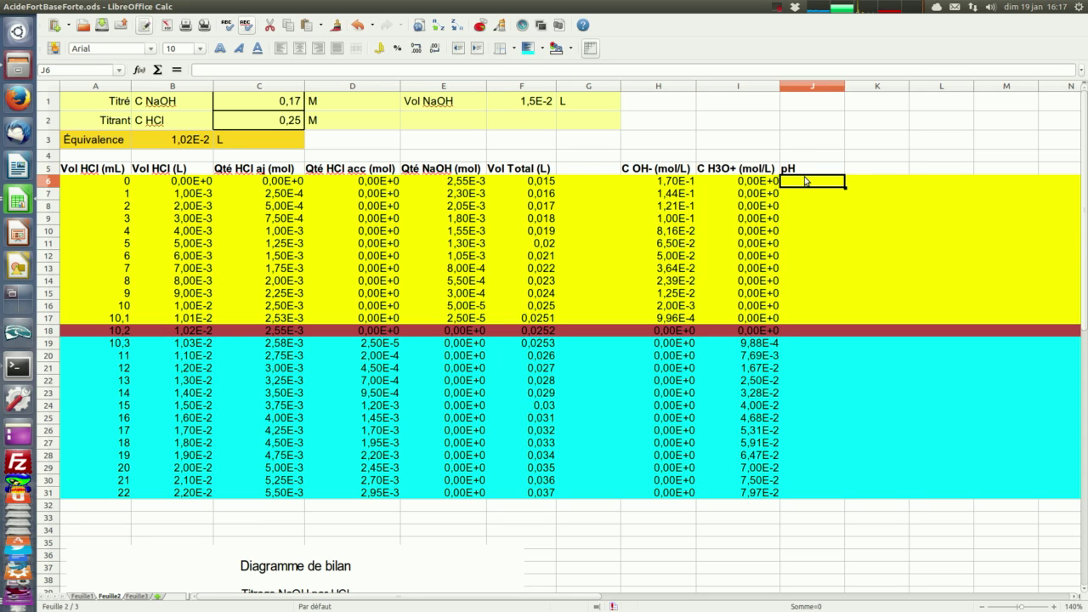
{"action": "type", "text": "="}
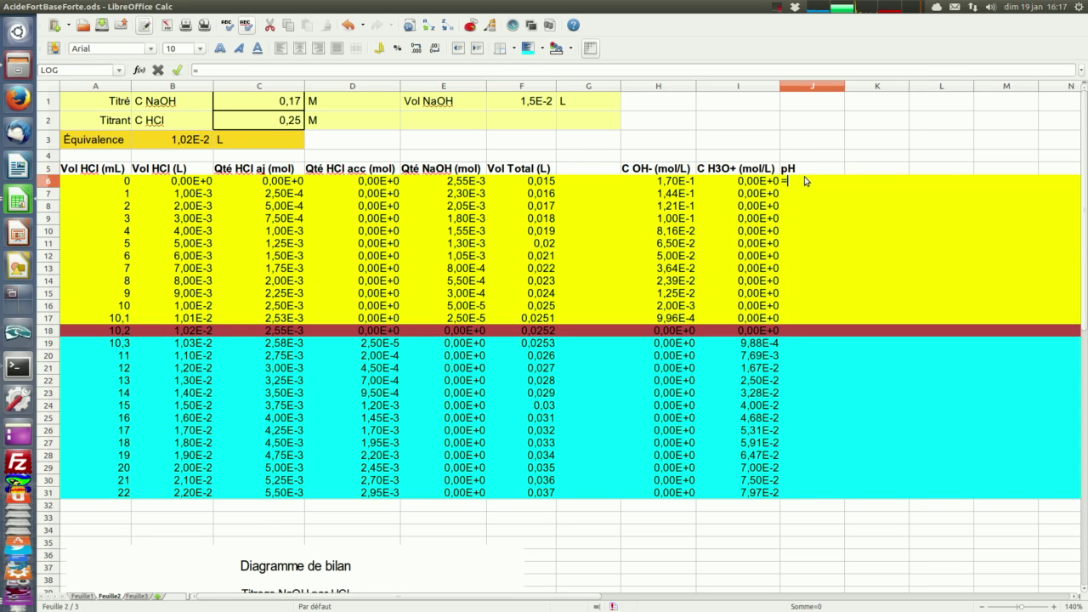
{"action": "type", "text": "14+log("}
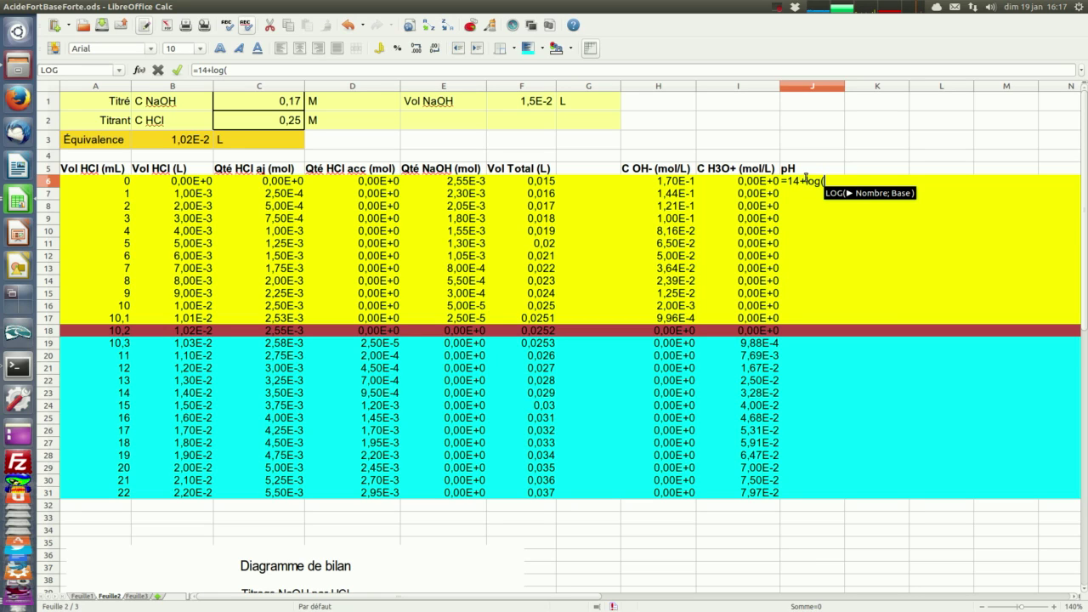
{"action": "left_click", "coordinate": [680, 183]}
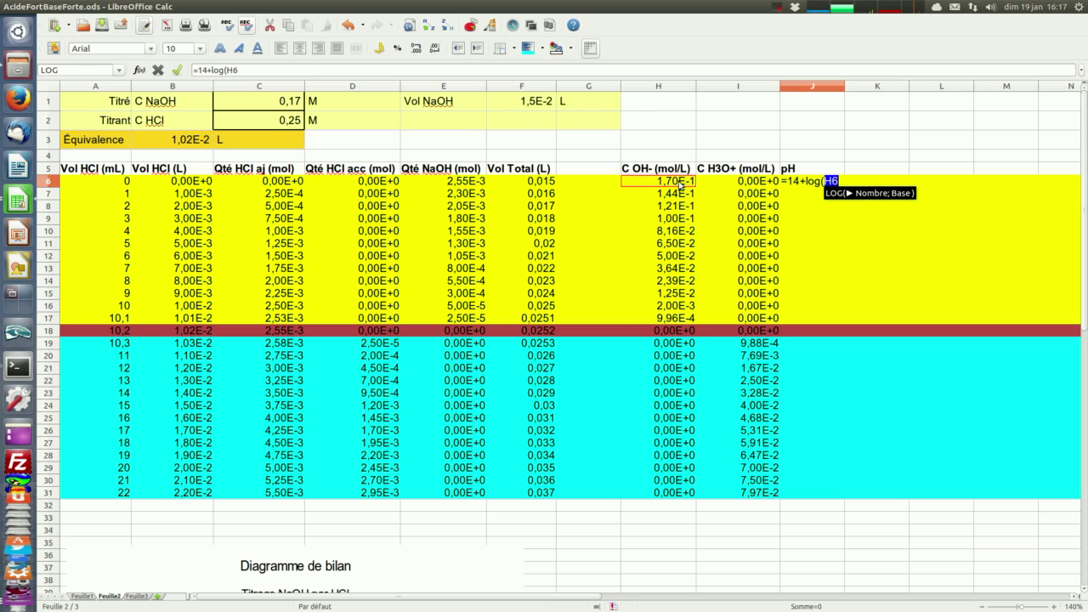
{"action": "type", "text": ";10)"}
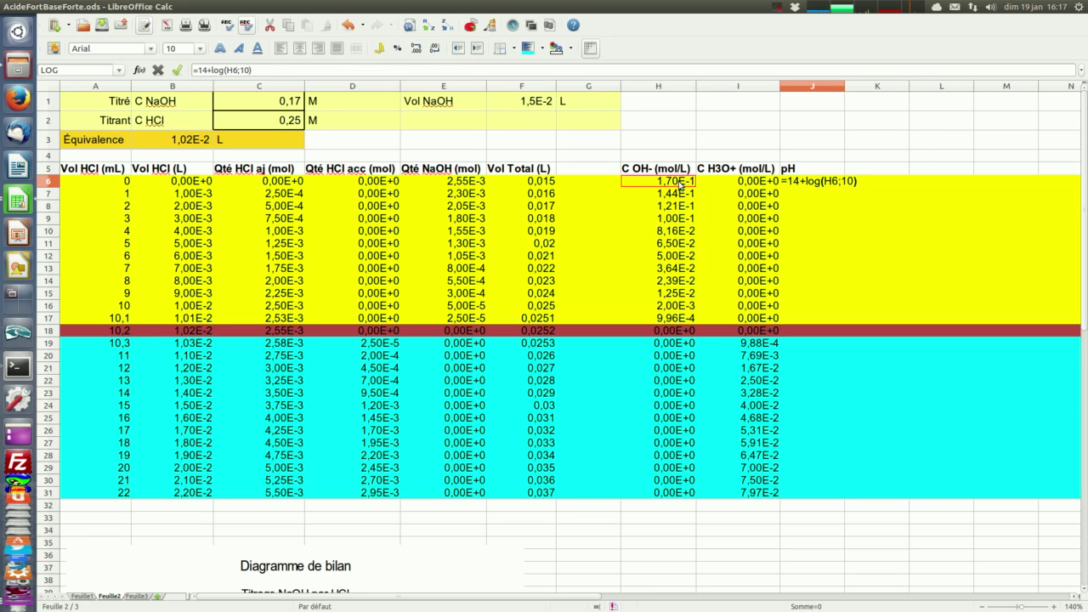
{"action": "key", "text": "Return"}
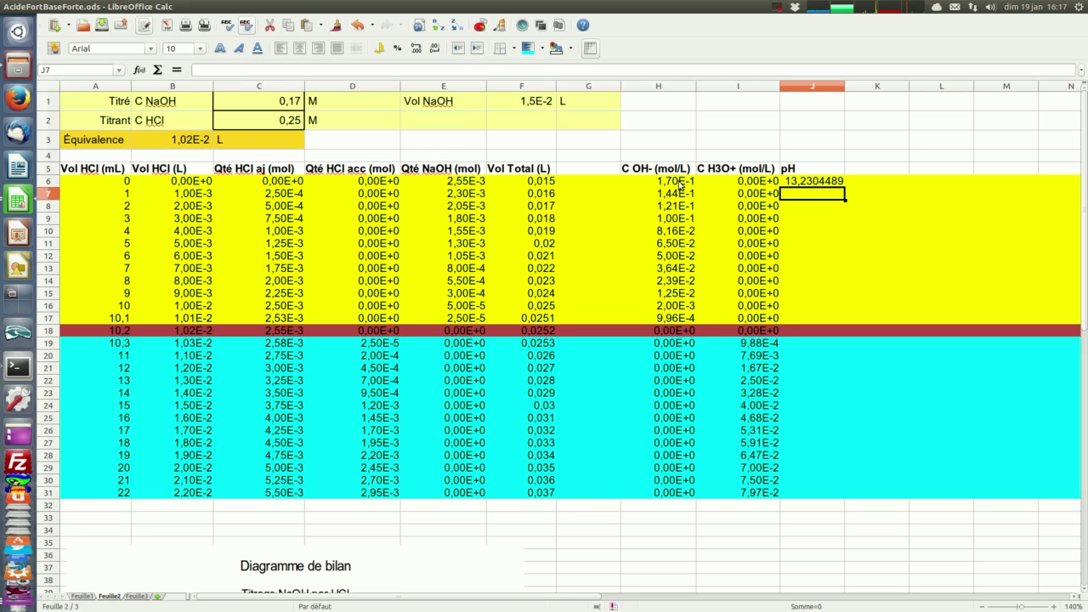
{"action": "left_click", "coordinate": [821, 182]}
{"action": "left_click_drag", "start_coordinate": [843, 188], "coordinate": [843, 326]}
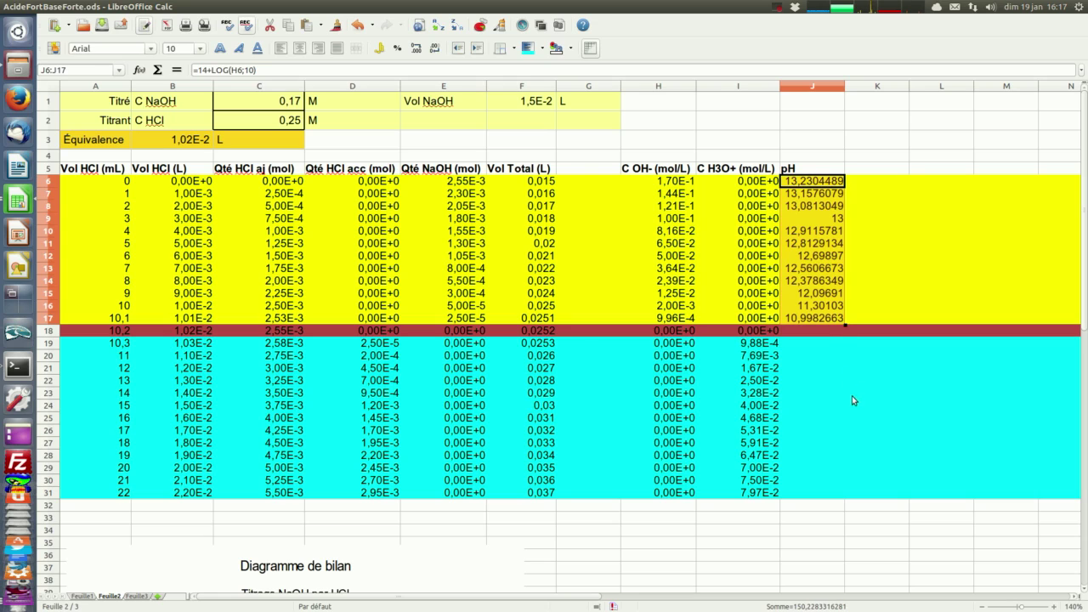
Step: Enter a pH of 7 for the equivalence point in J18
{"action": "left_click", "coordinate": [826, 333]}
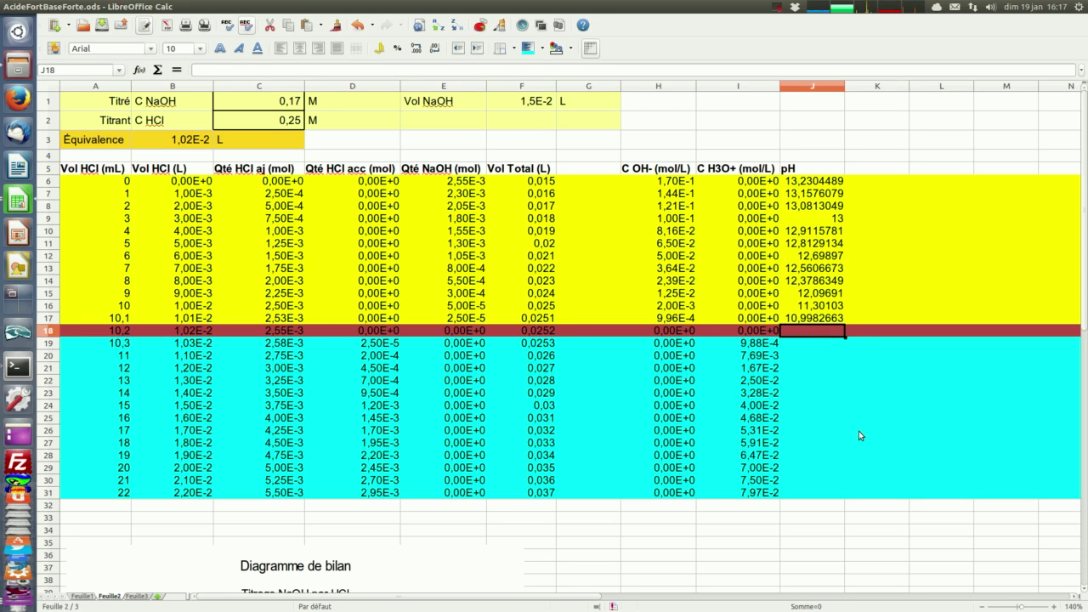
{"action": "type", "text": "7"}
{"action": "key", "text": "Return"}
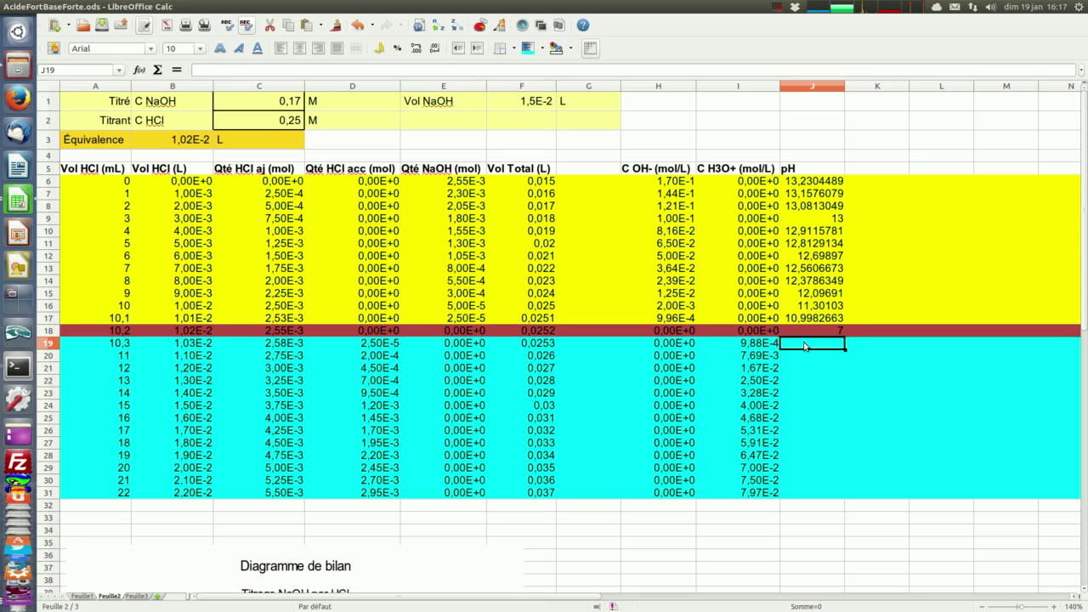
Step: Calculate the post-equivalence pH in J19 with =-LOG(I19;10) and fill the formula down to J31
{"action": "type", "text": "="}
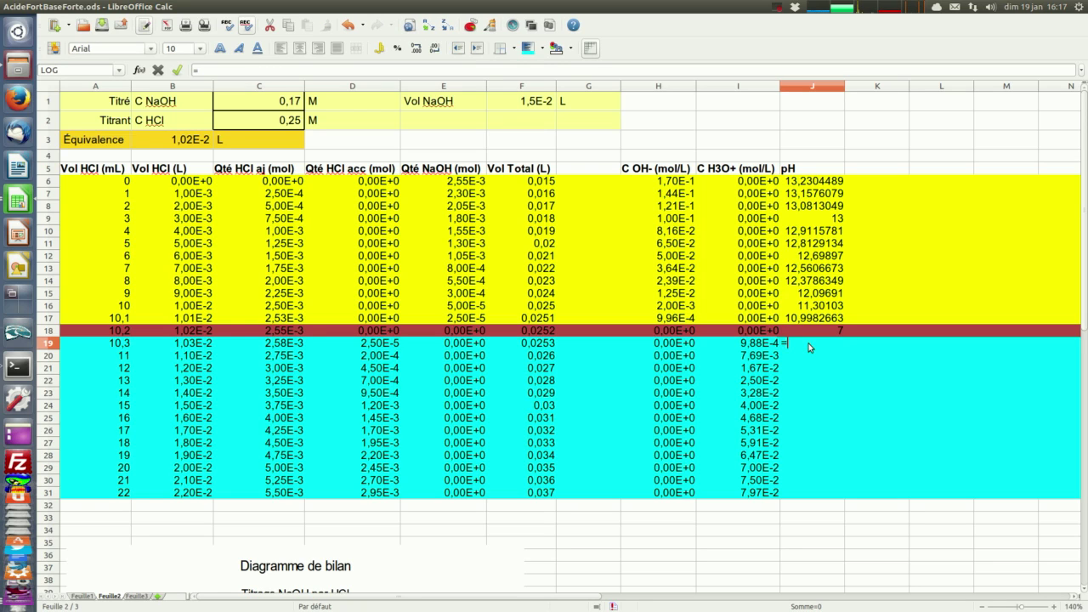
{"action": "type", "text": "-log("}
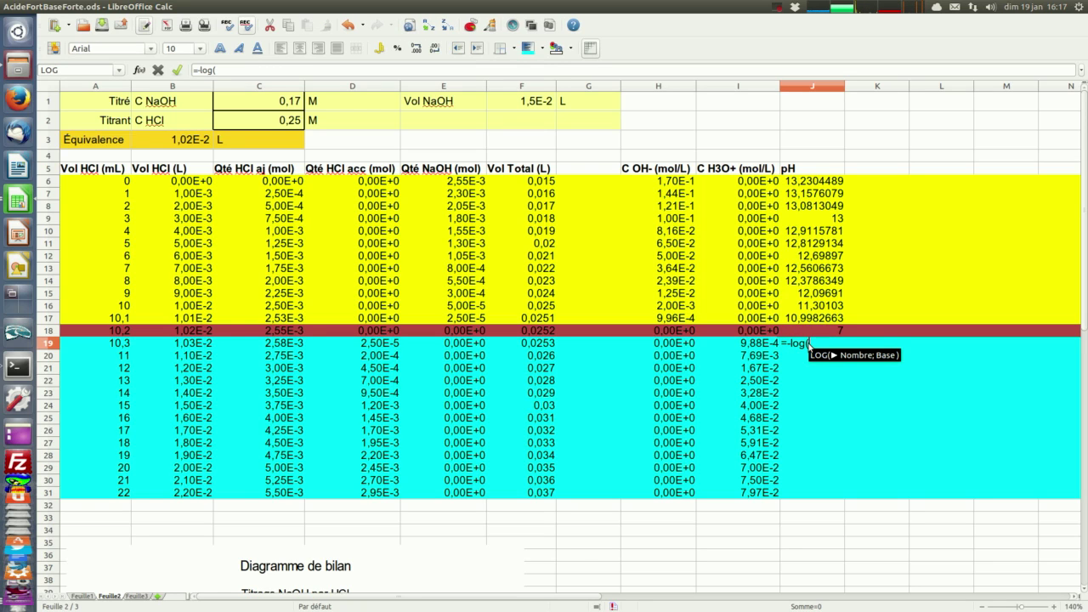
{"action": "left_click", "coordinate": [753, 346]}
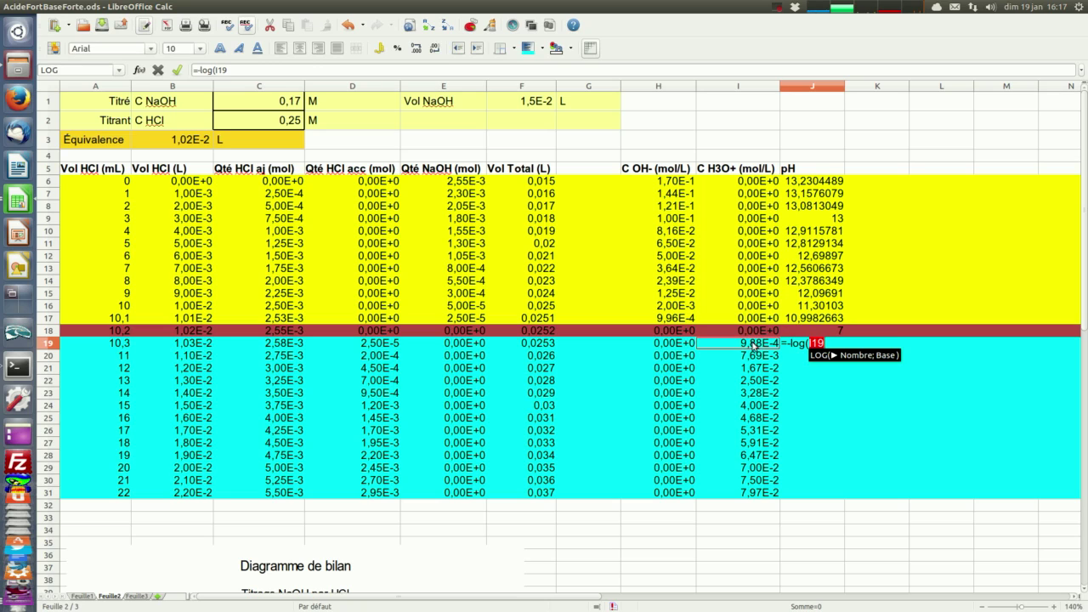
{"action": "type", "text": ";10"}
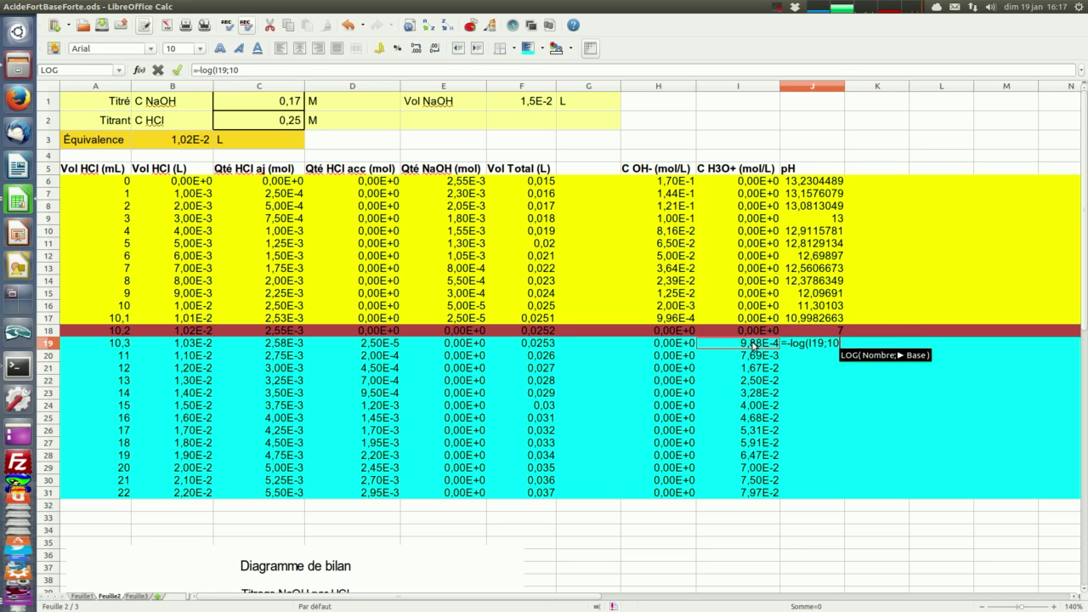
{"action": "key", "text": "Return"}
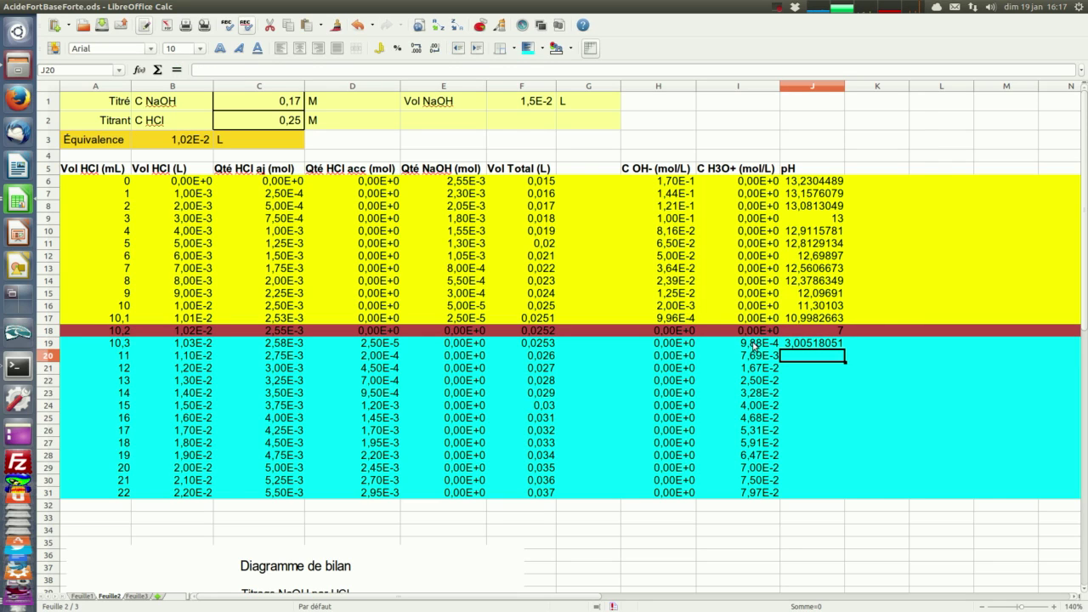
{"action": "left_click", "coordinate": [813, 343]}
{"action": "left_click_drag", "start_coordinate": [844, 350], "coordinate": [833, 504]}
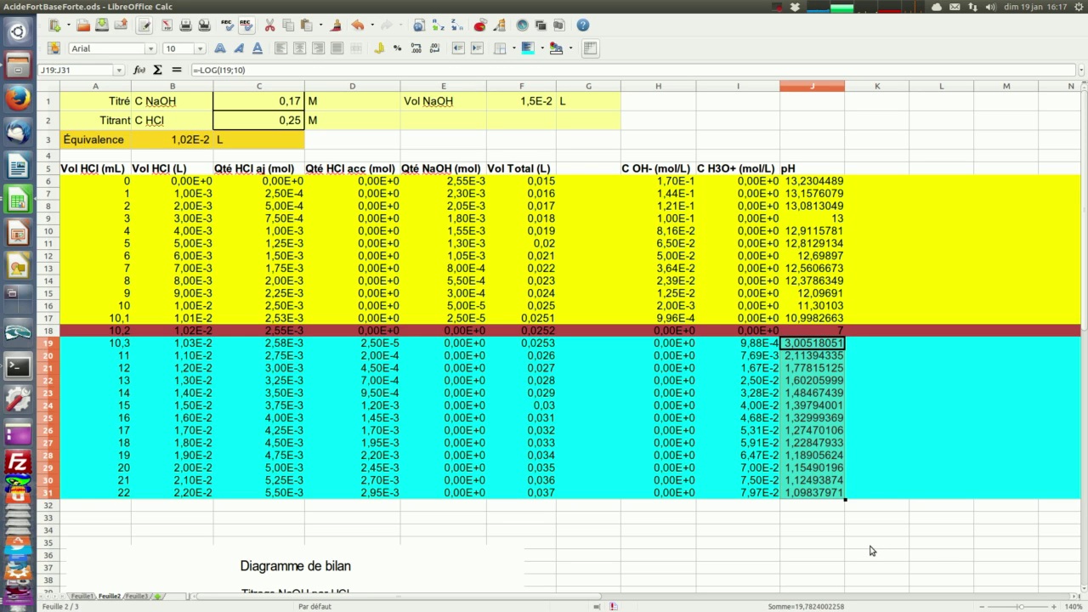
{"action": "left_click", "coordinate": [804, 345]}
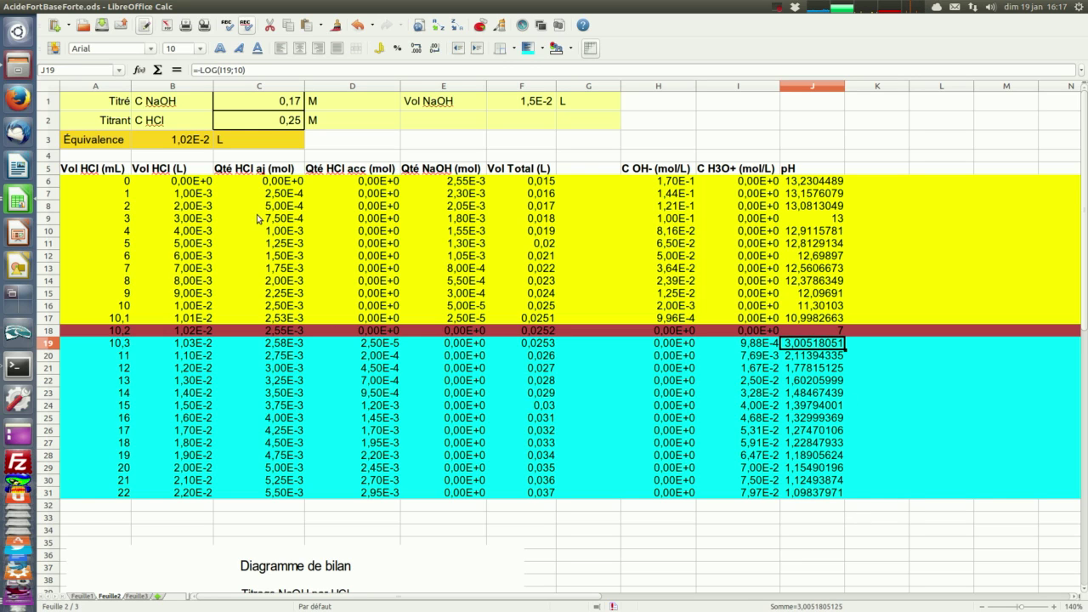
Step: Insert an XY (dispersion) chart with points and lines from the Vol HCl (L) and pH columns, B5:B31 and J5:J31
{"action": "left_click_drag", "start_coordinate": [174, 168], "coordinate": [179, 495]}
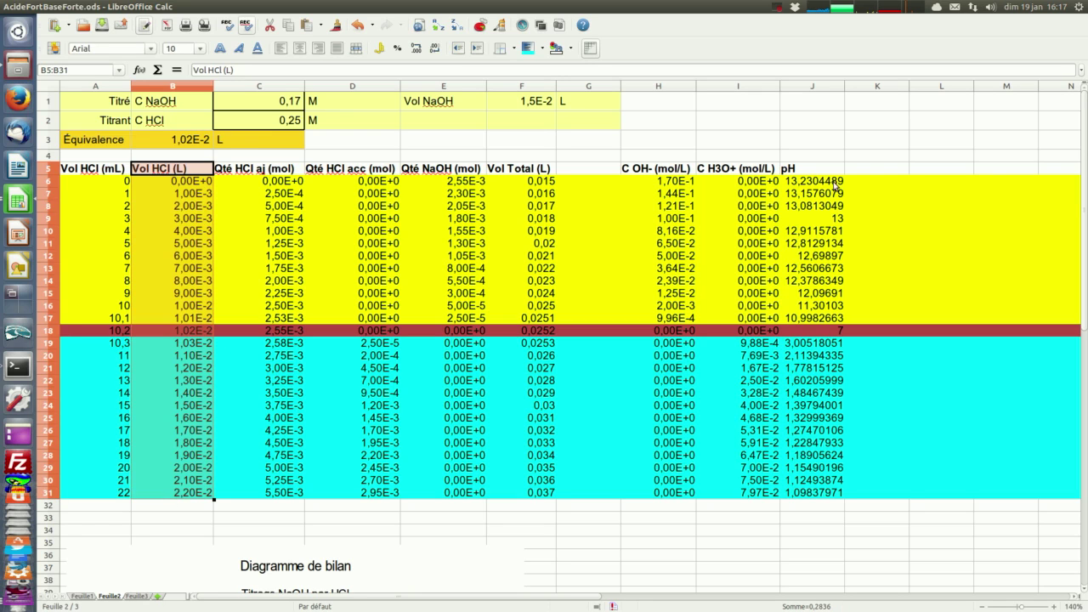
{"action": "left_click_drag", "start_coordinate": [834, 173], "coordinate": [824, 493]}
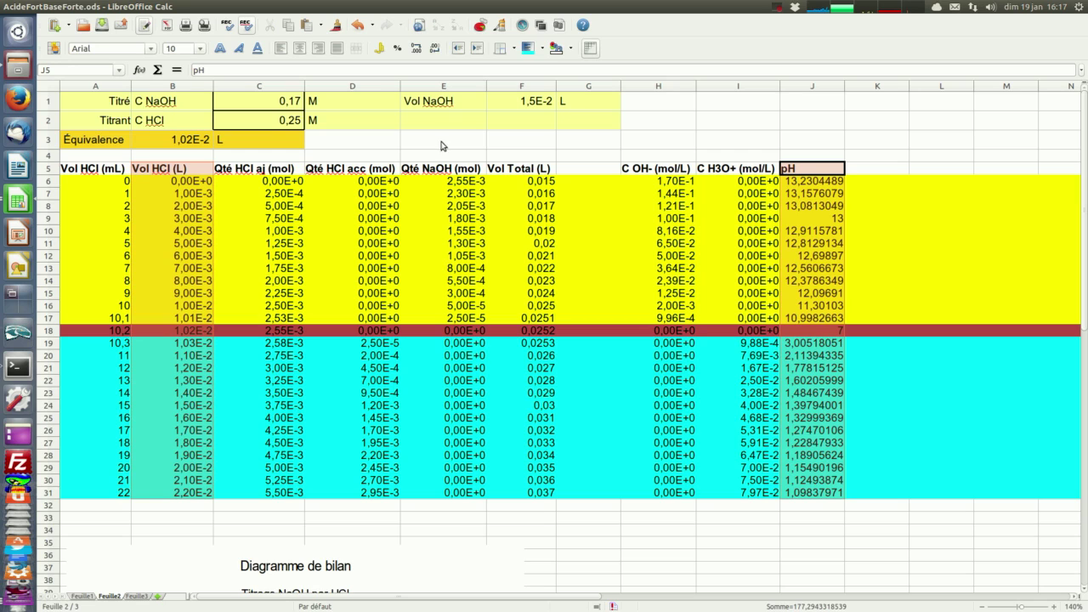
{"action": "left_click", "coordinate": [480, 25]}
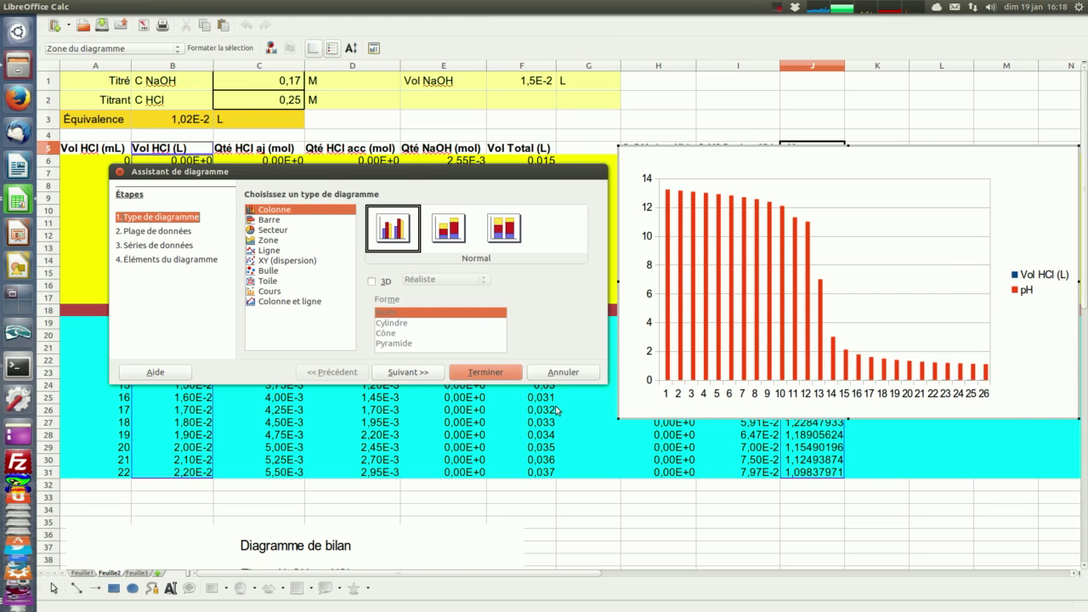
{"action": "left_click", "coordinate": [289, 261]}
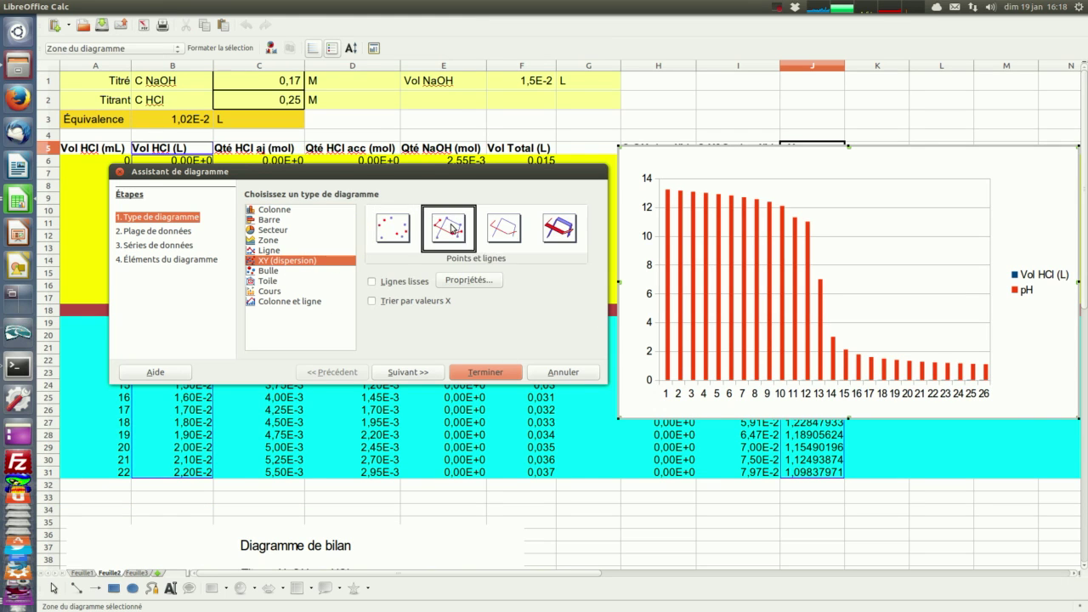
Step: Title the chart "Titrage base forte / Acide fort" with the subtitle "Évolution du pH"
{"action": "left_click", "coordinate": [174, 260]}
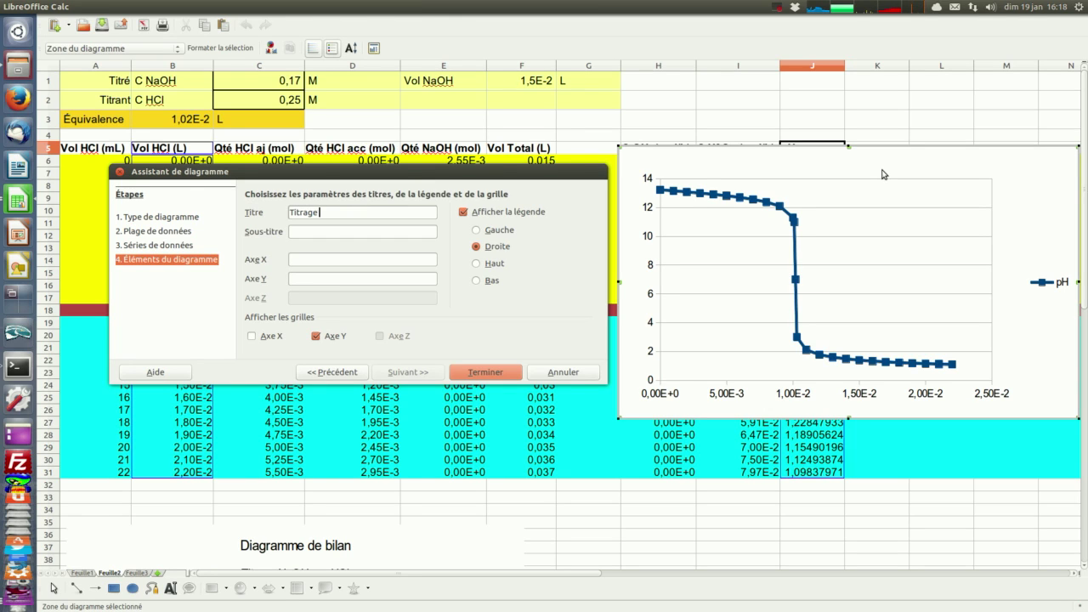
{"action": "type", "text": "orte"}
{"action": "type", "text": "NaOH"}
{"action": "key", "text": "BackSpace"}
{"action": "key", "text": "BackSpace"}
{"action": "key", "text": "BackSpace"}
{"action": "key", "text": "BackSpace"}
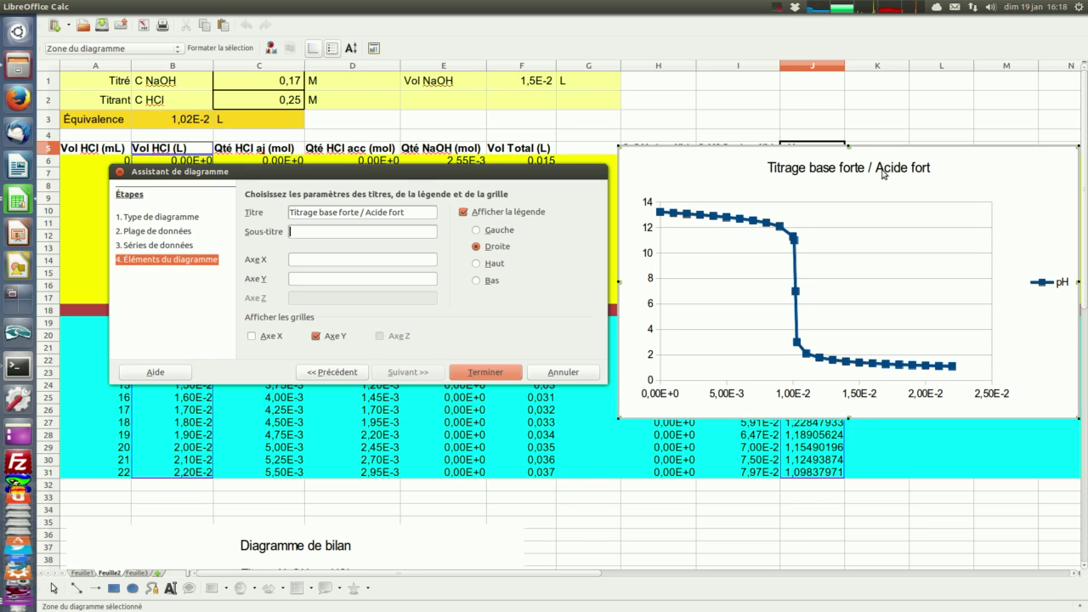
{"action": "type", "text": "Évo"}
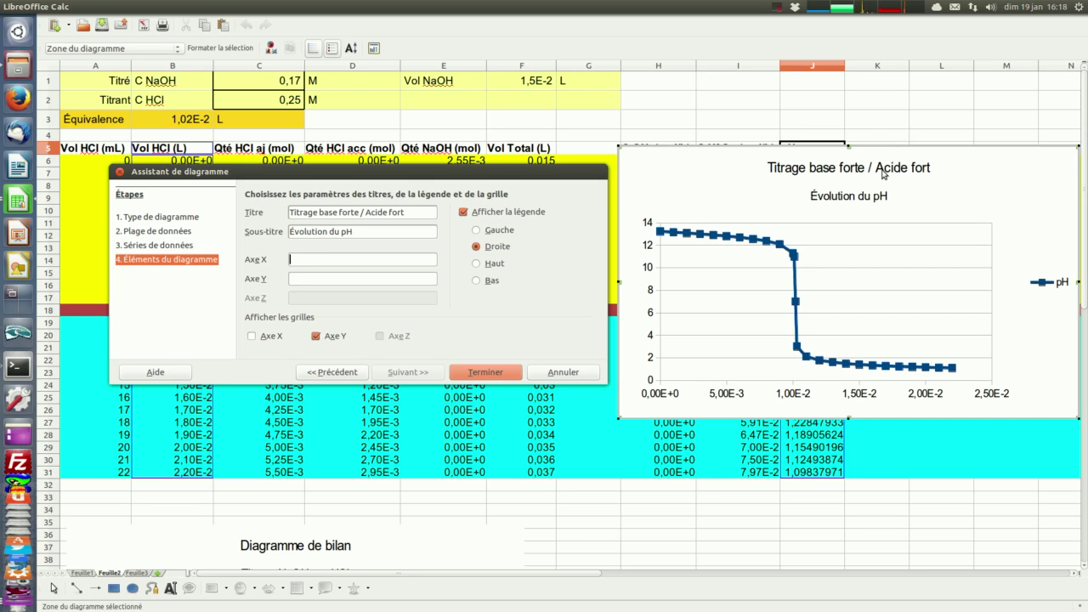
Step: Name the chart's X axis "Volumes HCl (en L)" and its Y axis "pH"
{"action": "type", "text": "lumes HCl (en L"}
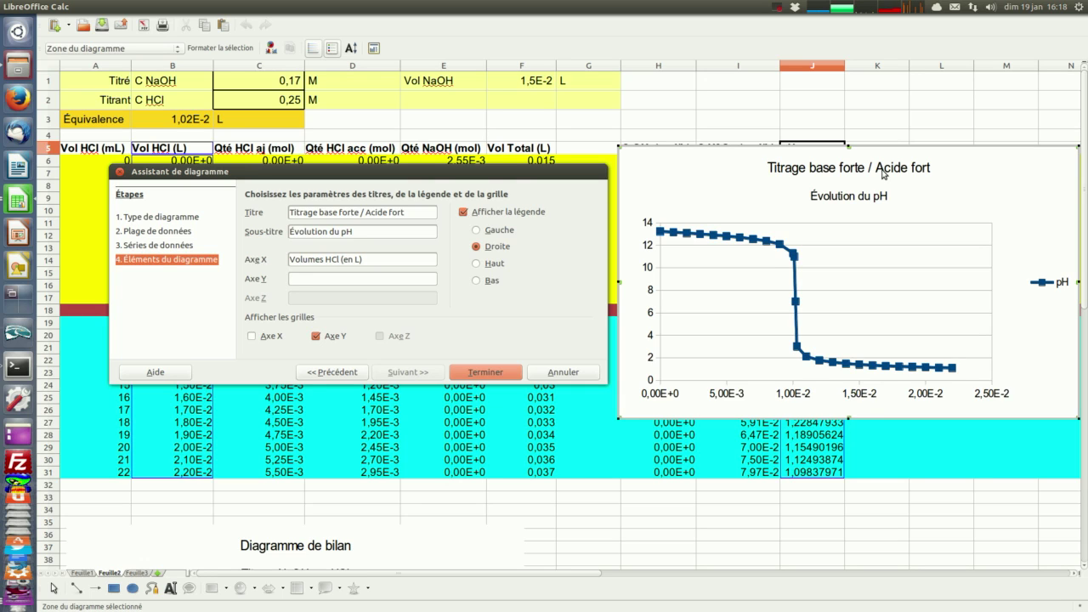
{"action": "key", "text": "Tab"}
{"action": "type", "text": "p"}
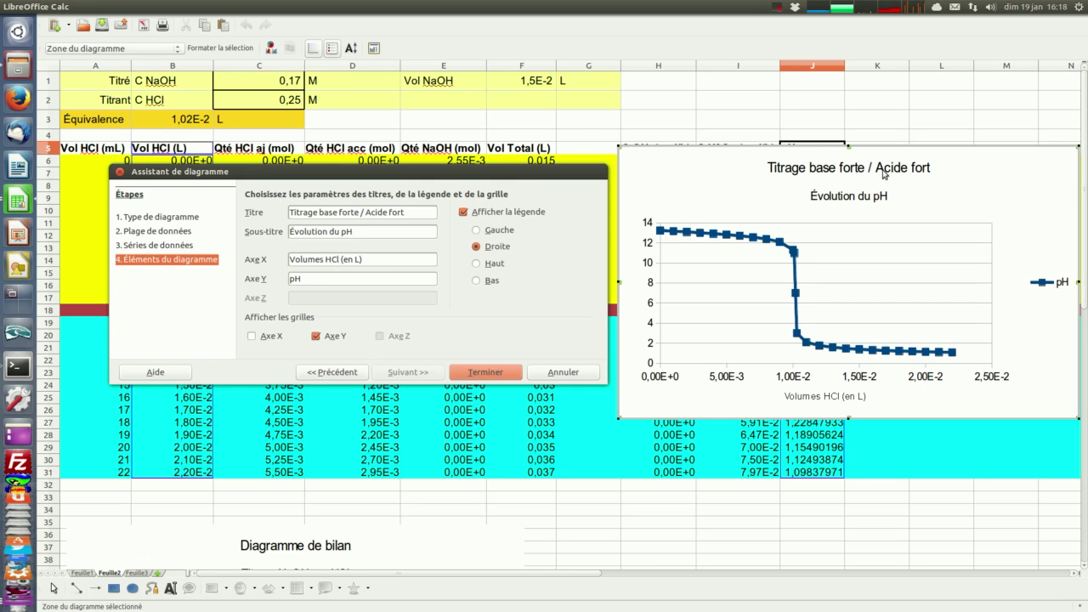
Step: Show the X-axis grid, hide the legend and finish creating the pH chart
{"action": "left_click", "coordinate": [253, 337]}
{"action": "left_click", "coordinate": [504, 214]}
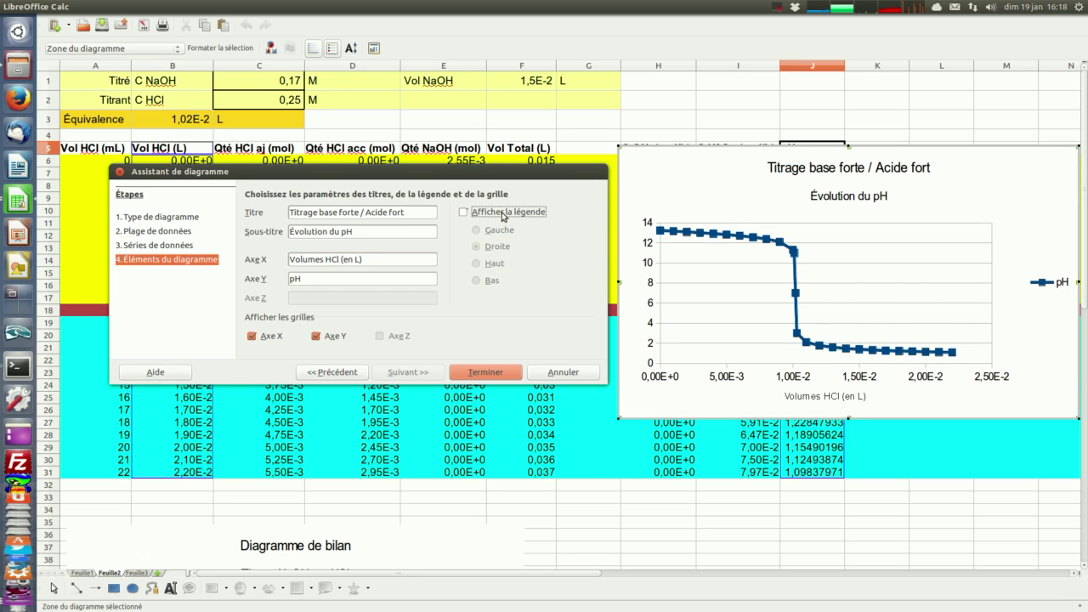
{"action": "left_click", "coordinate": [489, 372]}
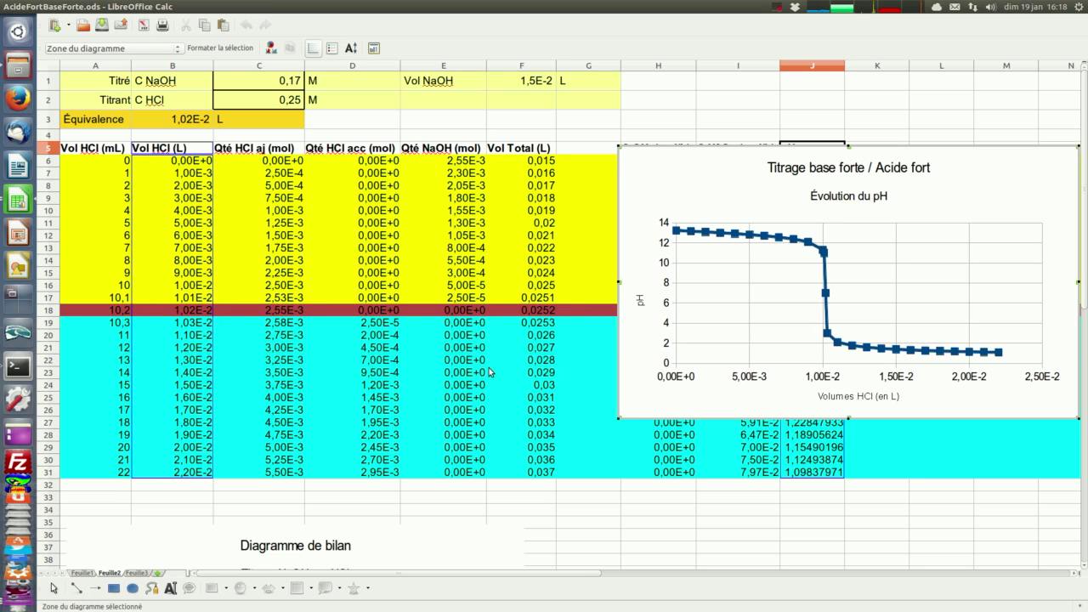
Step: Move the Diagramme de bilan chart up over the table and place the pH chart beside it
{"action": "left_click", "coordinate": [392, 557]}
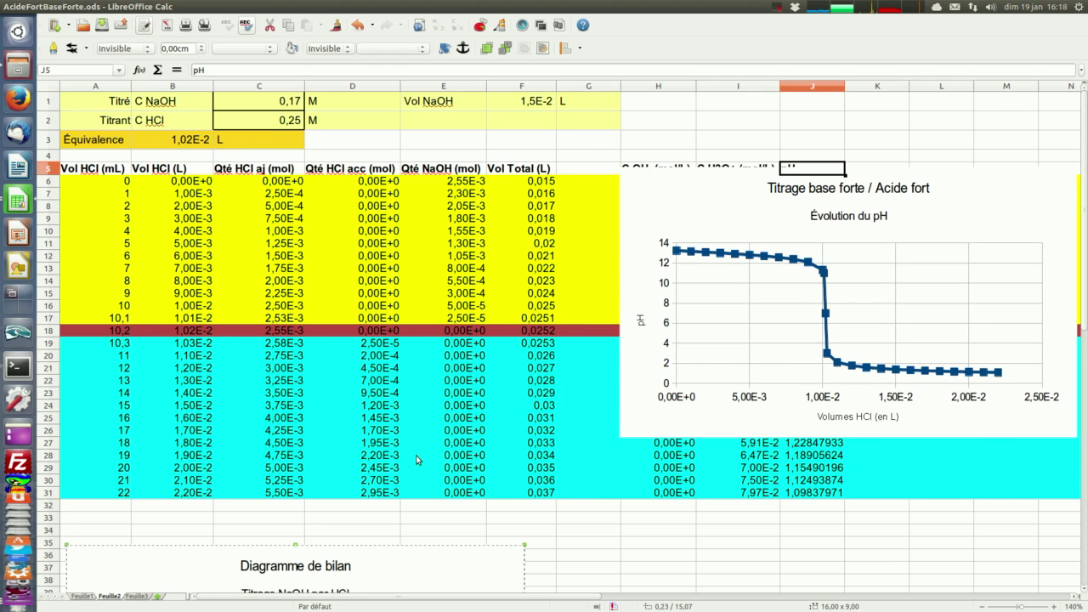
{"action": "left_click_drag", "start_coordinate": [468, 563], "coordinate": [459, 206]}
{"action": "left_click_drag", "start_coordinate": [748, 218], "coordinate": [672, 232]}
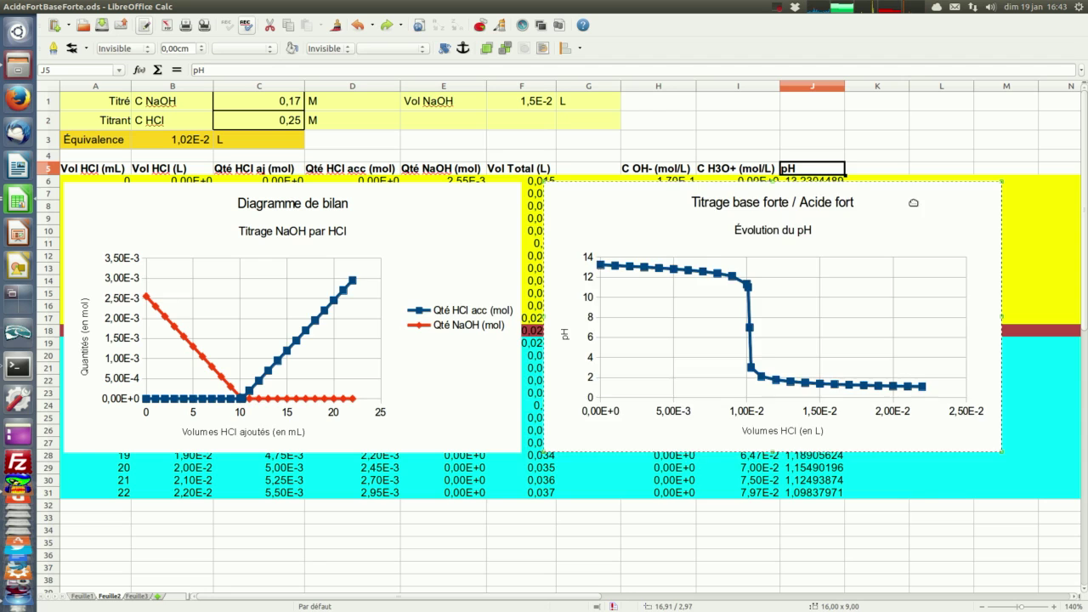
Step: Move the pH chart off the pH column and format cells J6:J31 with the one-decimal number code 0,0
{"action": "left_click_drag", "start_coordinate": [914, 203], "coordinate": [557, 305]}
{"action": "left_click_drag", "start_coordinate": [825, 181], "coordinate": [822, 499]}
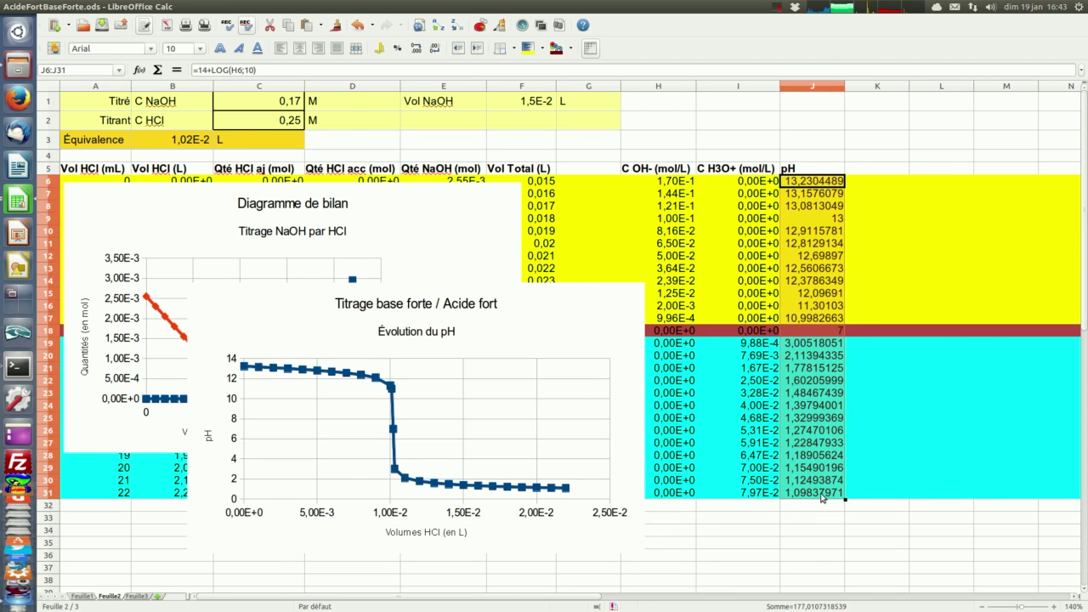
{"action": "right_click", "coordinate": [820, 206]}
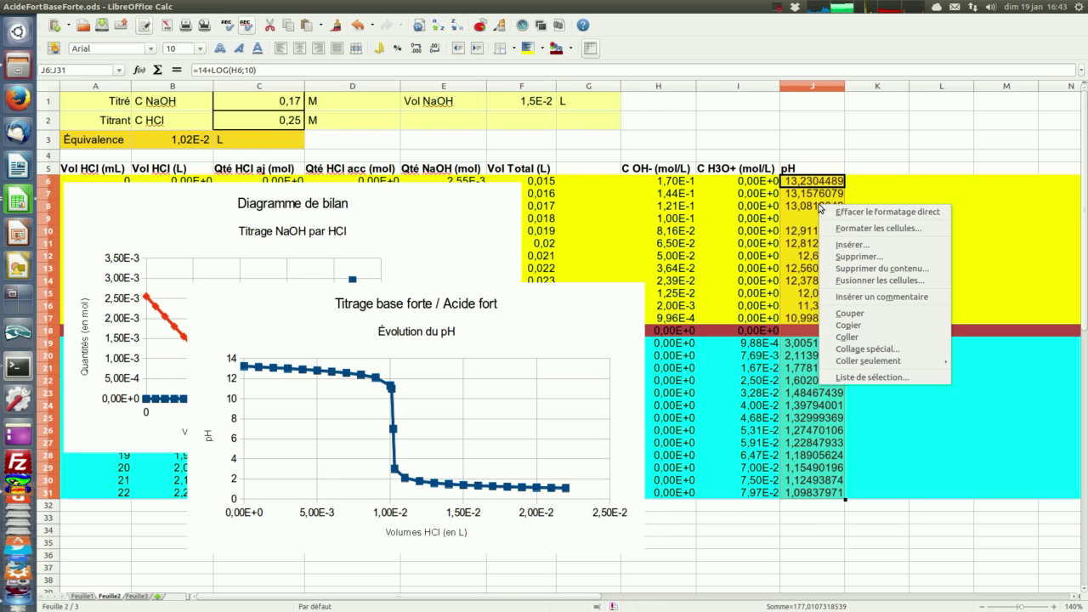
{"action": "left_click", "coordinate": [855, 229]}
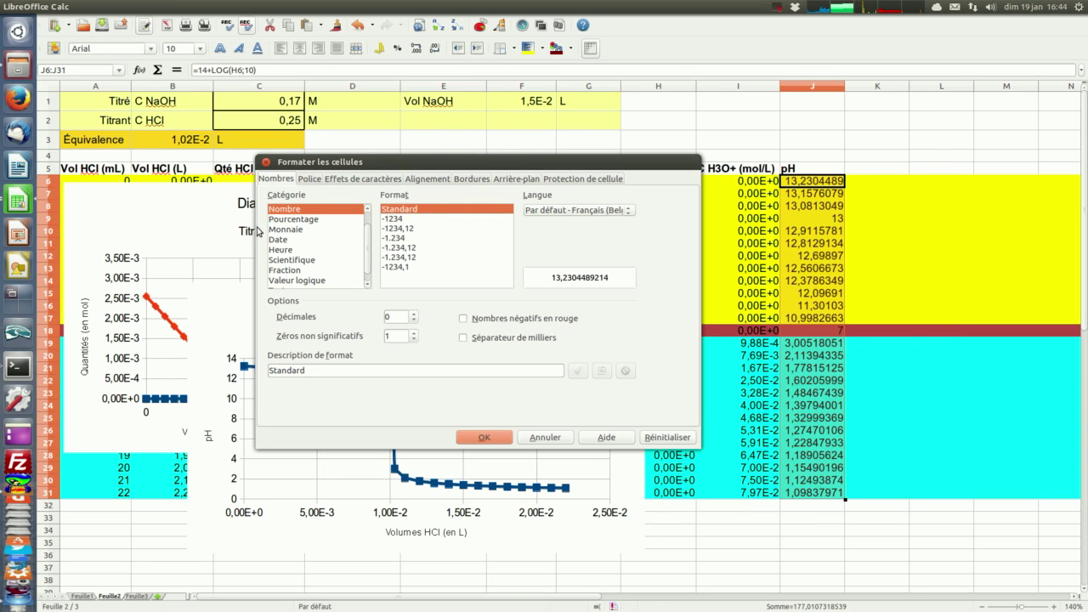
{"action": "left_click", "coordinate": [410, 229]}
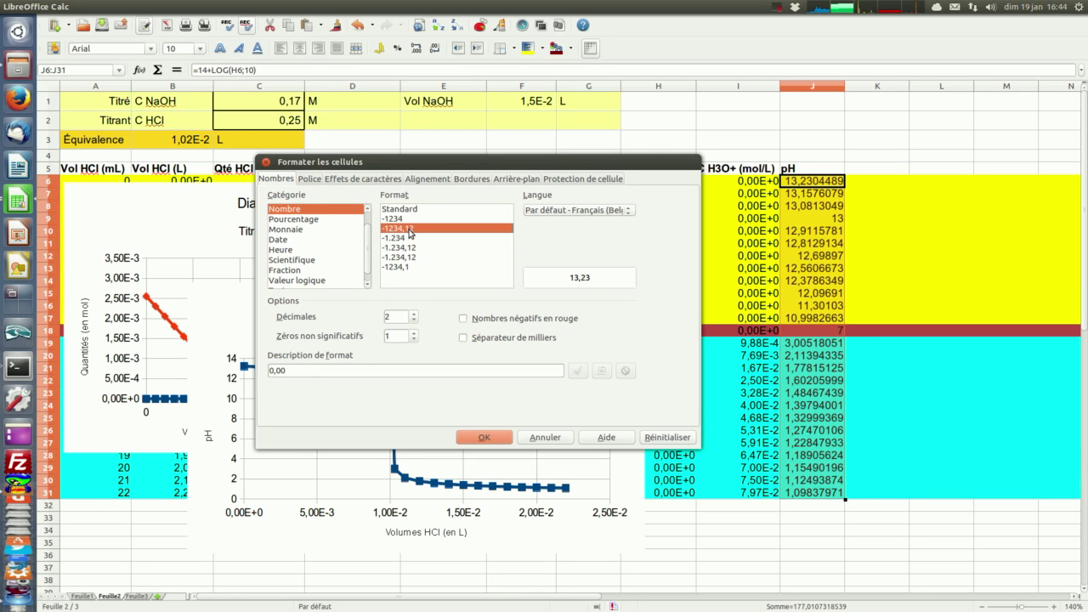
{"action": "left_click", "coordinate": [326, 370]}
{"action": "key", "text": "BackSpace"}
{"action": "left_click", "coordinate": [486, 438]}
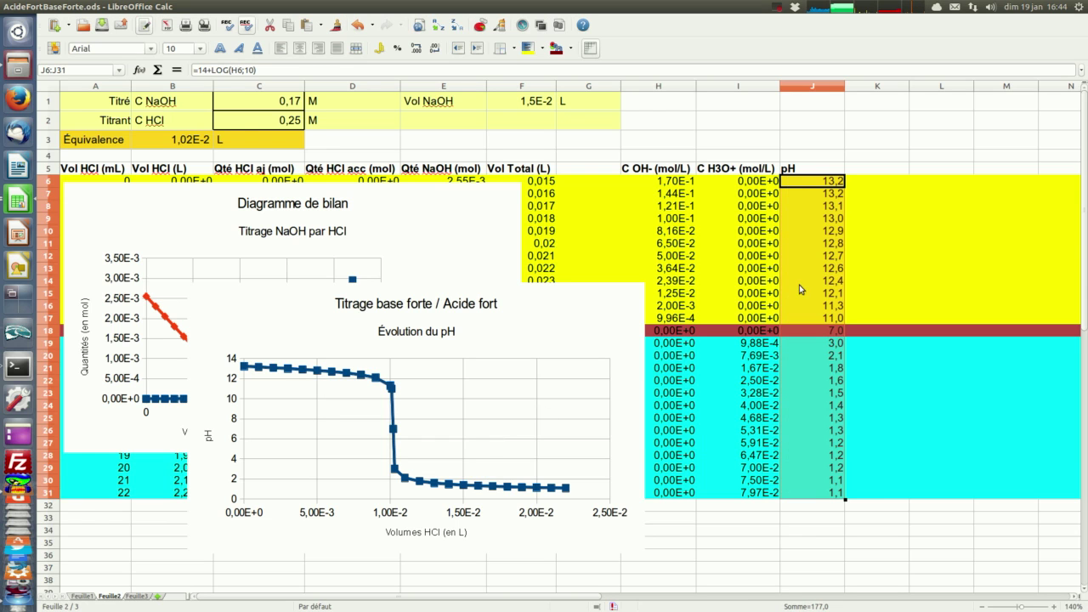
Step: Move the pH chart back up, level with the Diagramme de bilan chart
{"action": "mouse_move", "coordinate": [595, 296]}
{"action": "left_mouse_down"}
{"action": "mouse_move", "coordinate": [645, 233]}
{"action": "mouse_move", "coordinate": [705, 199]}
{"action": "mouse_move", "coordinate": [728, 199]}
{"action": "left_mouse_up"}
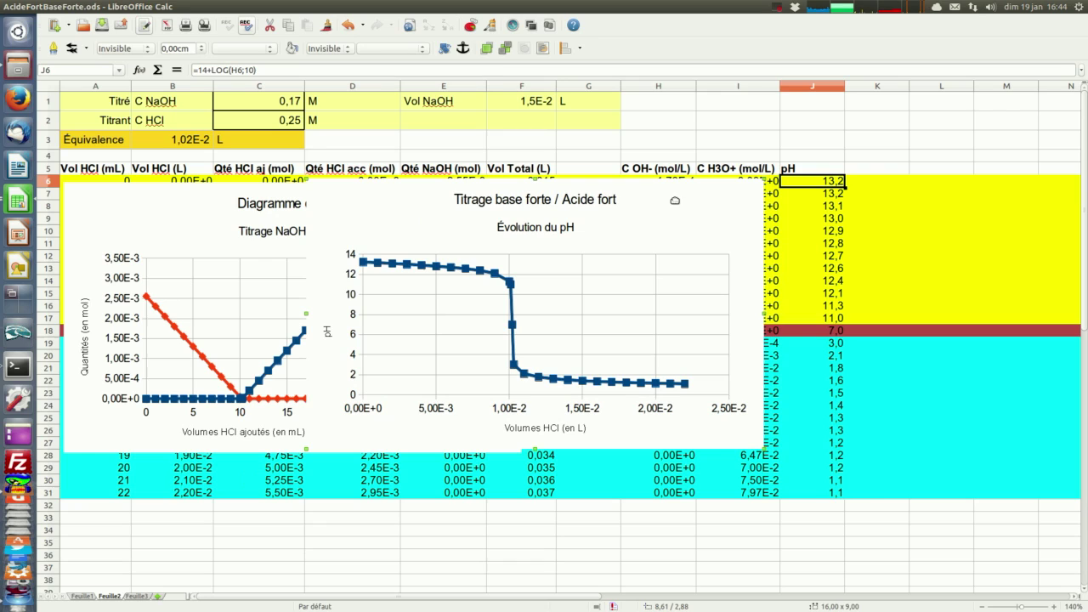